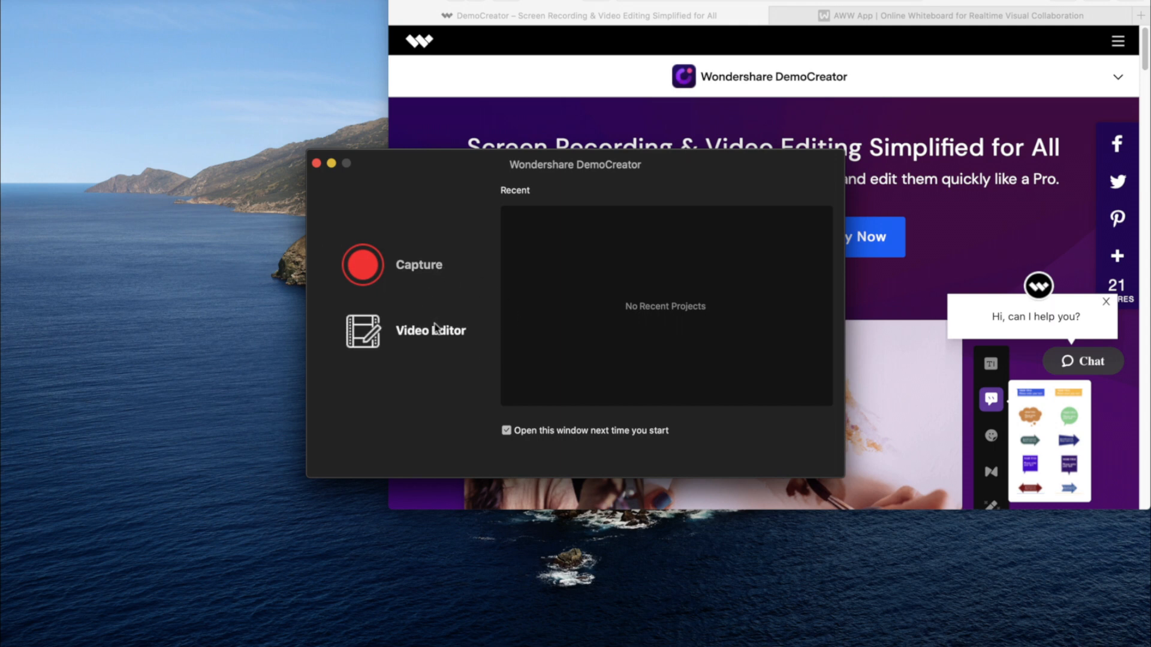
Step: Open the screen capture recorder and move the webcam preview onto the empty desktop area beside the browser
{"action": "left_click", "coordinate": [361, 267]}
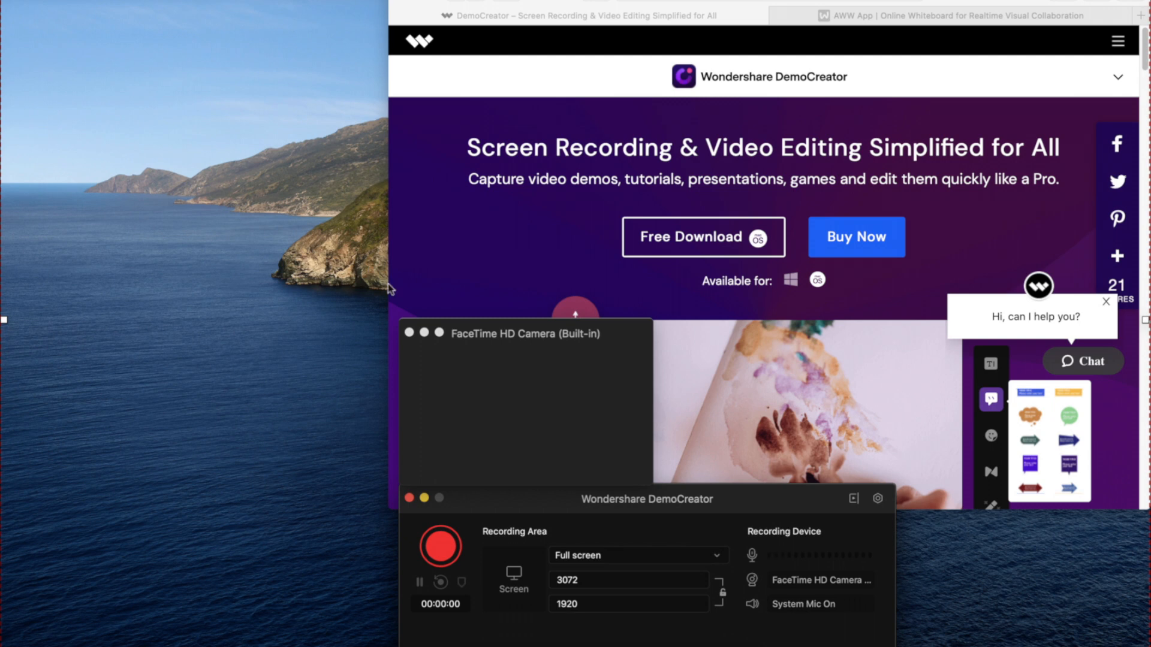
{"action": "left_click_drag", "start_coordinate": [545, 340], "coordinate": [280, 342]}
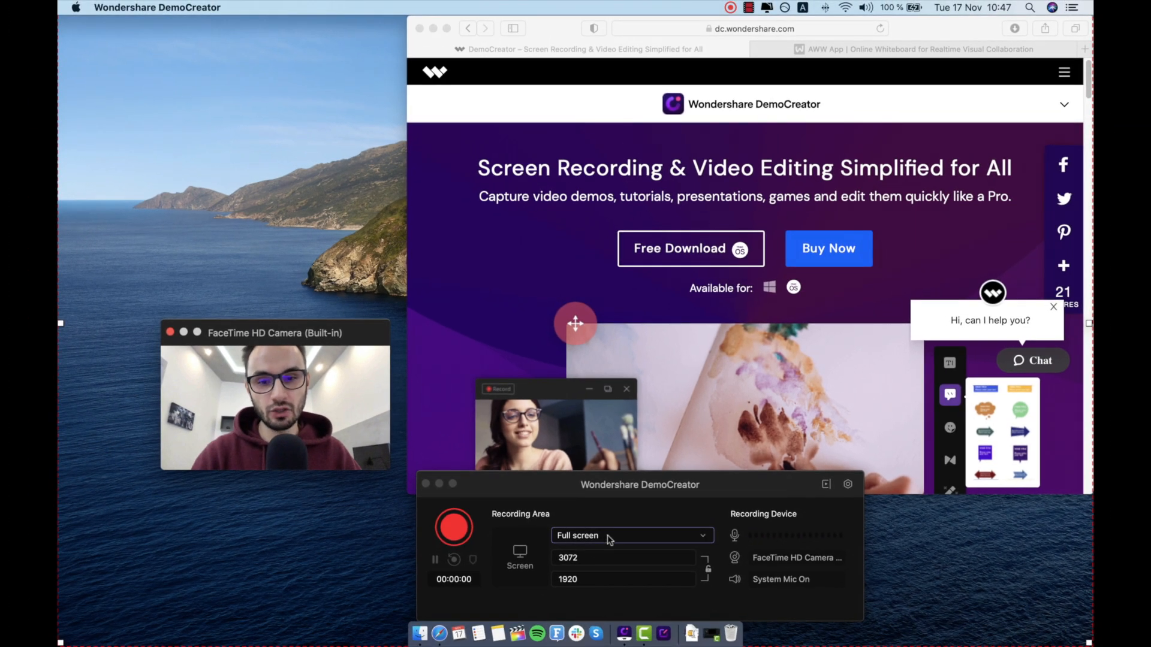
Step: Try a custom-size recording area around the browser window and return the recording area to Full screen
{"action": "left_click", "coordinate": [611, 556]}
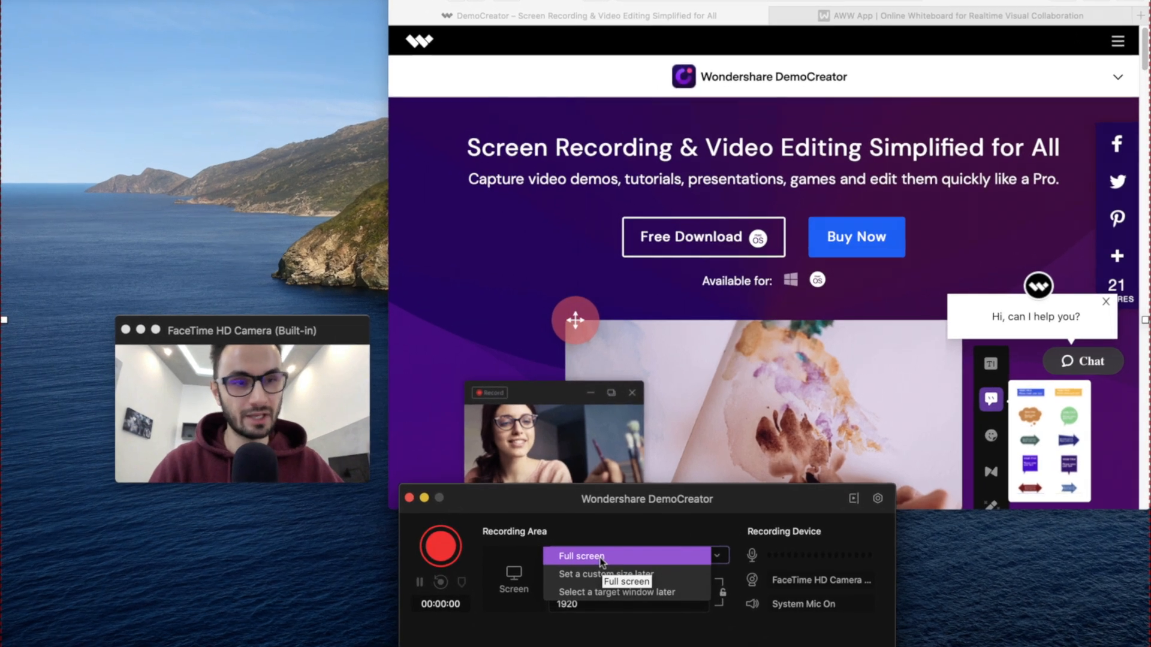
{"action": "left_click", "coordinate": [640, 594]}
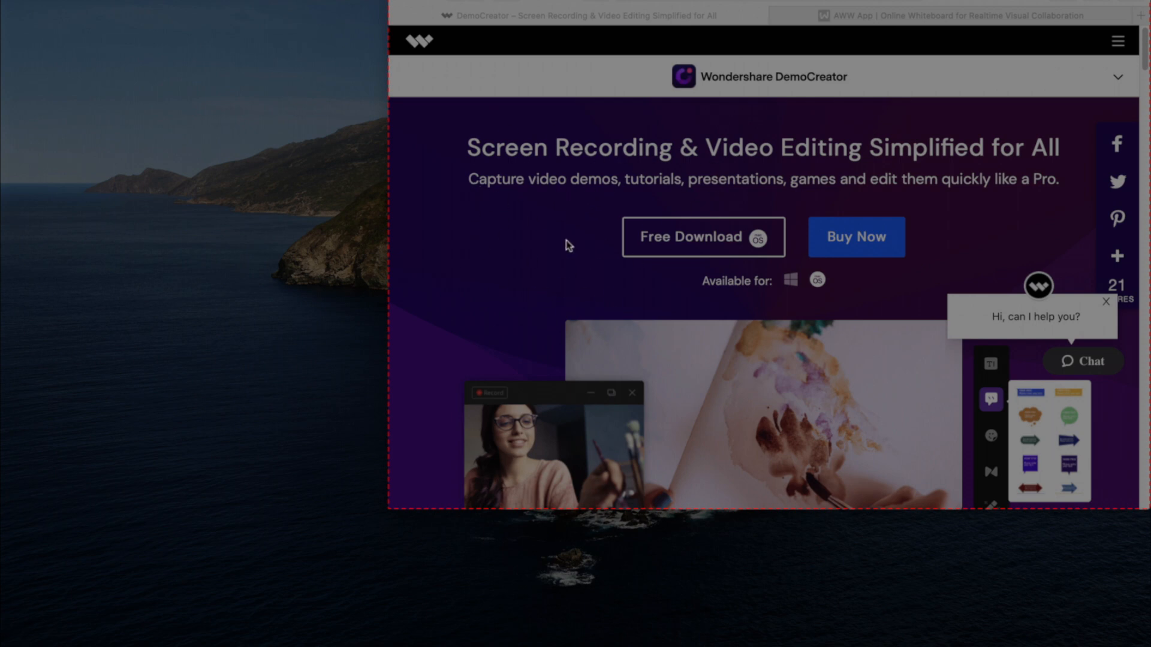
{"action": "left_click", "coordinate": [467, 283]}
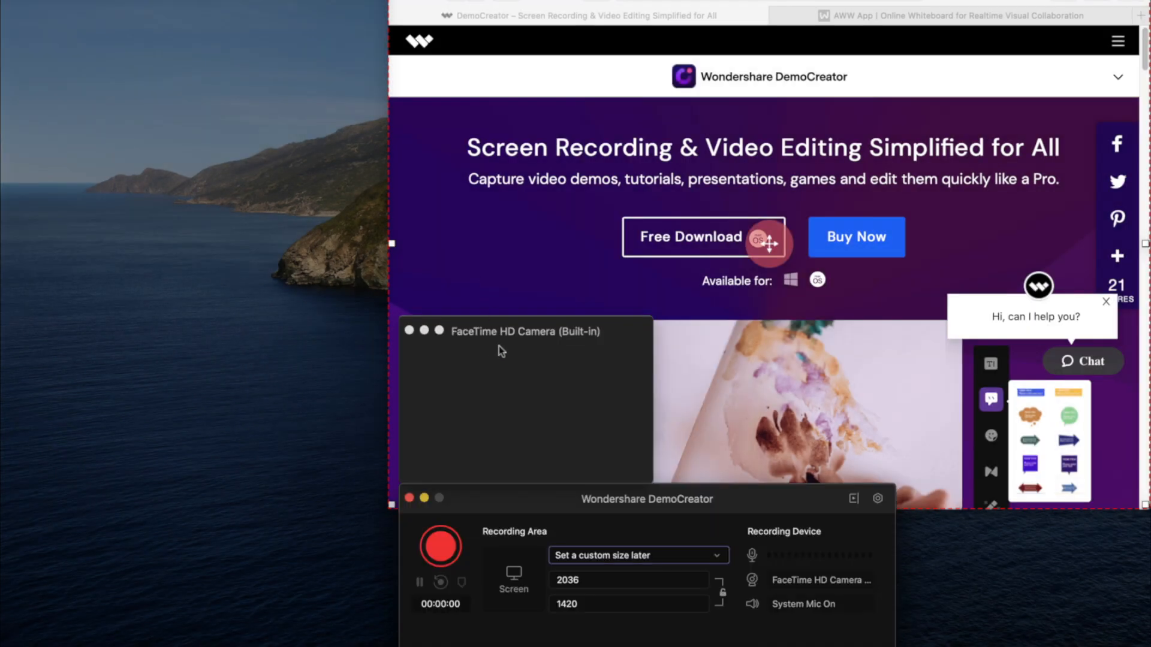
{"action": "left_click_drag", "start_coordinate": [515, 338], "coordinate": [205, 339]}
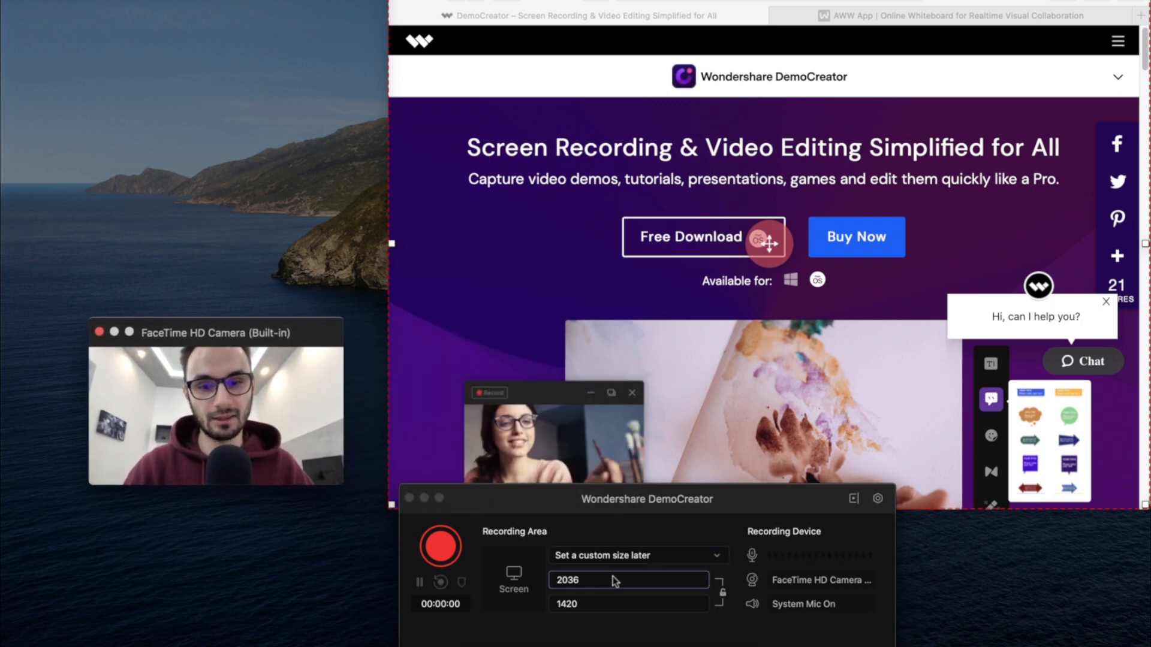
{"action": "left_click", "coordinate": [629, 555]}
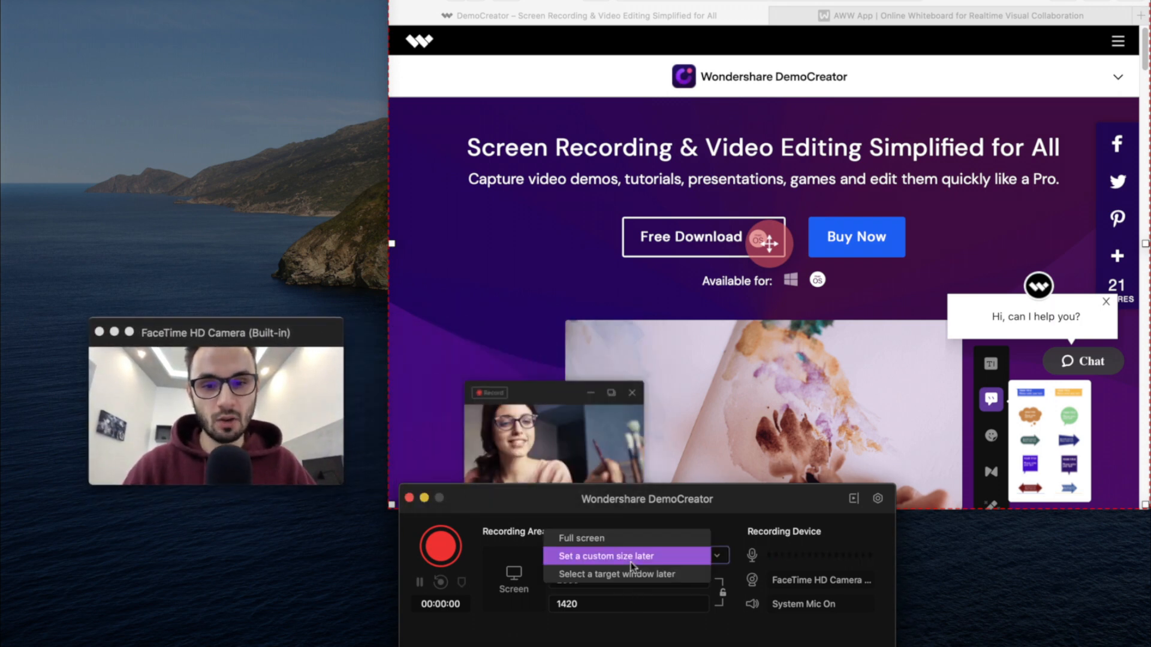
{"action": "left_click", "coordinate": [629, 543]}
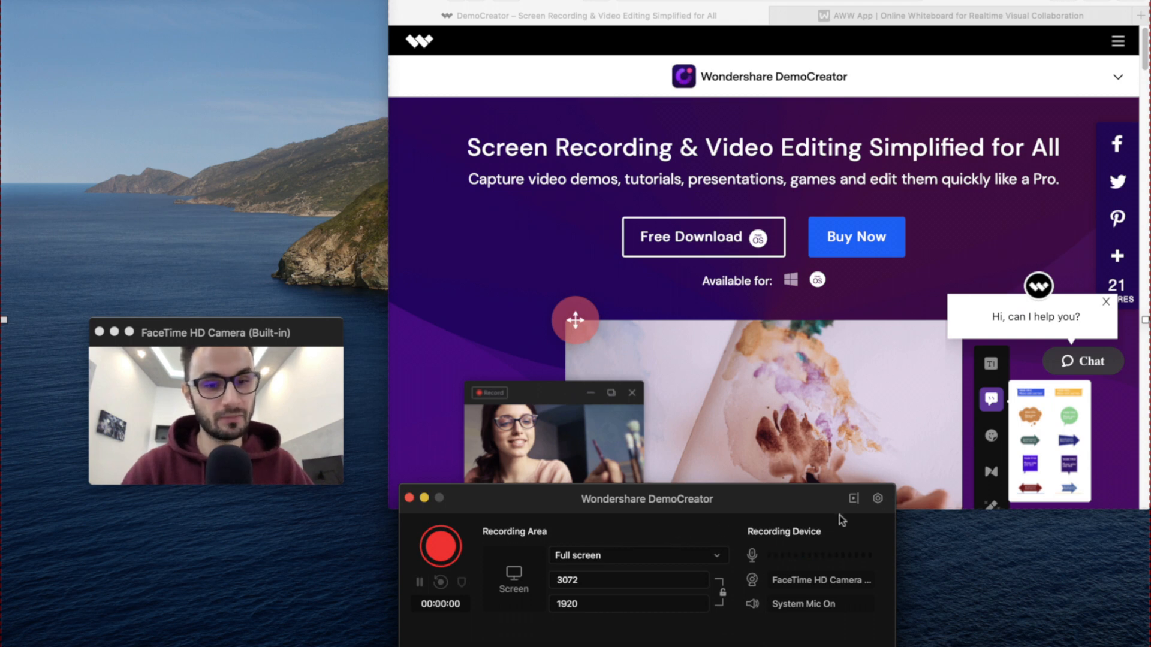
Step: Open the recording settings and set the screen capture to Full screen at 30 fps
{"action": "left_click", "coordinate": [878, 503]}
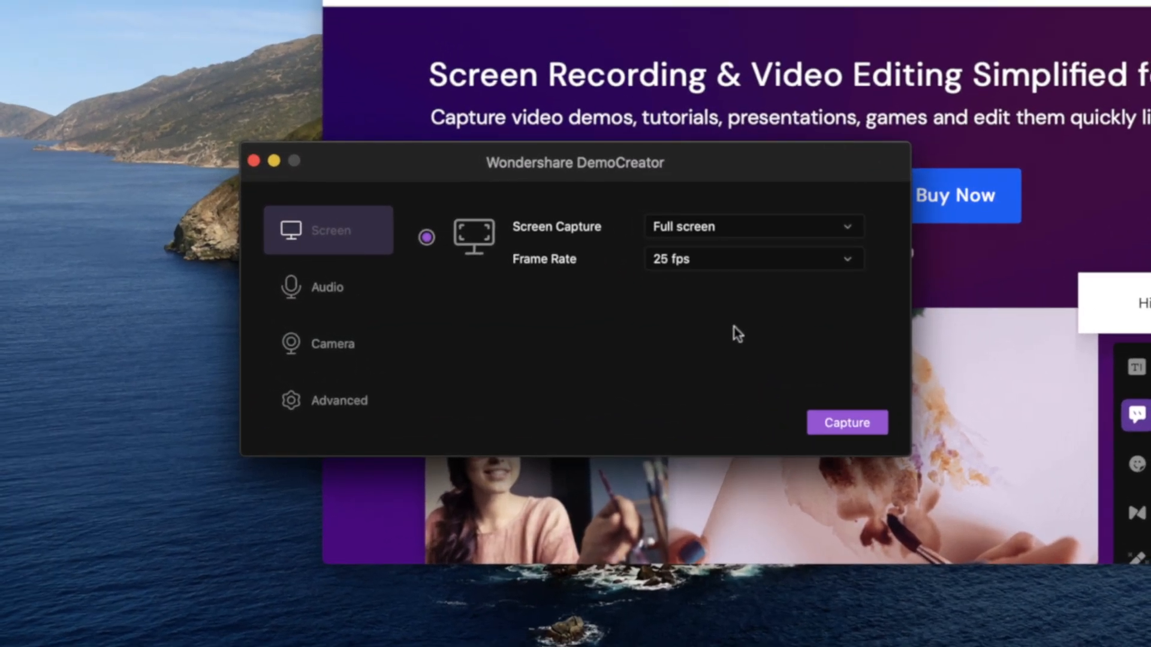
{"action": "left_click", "coordinate": [694, 240]}
{"action": "left_click", "coordinate": [715, 233]}
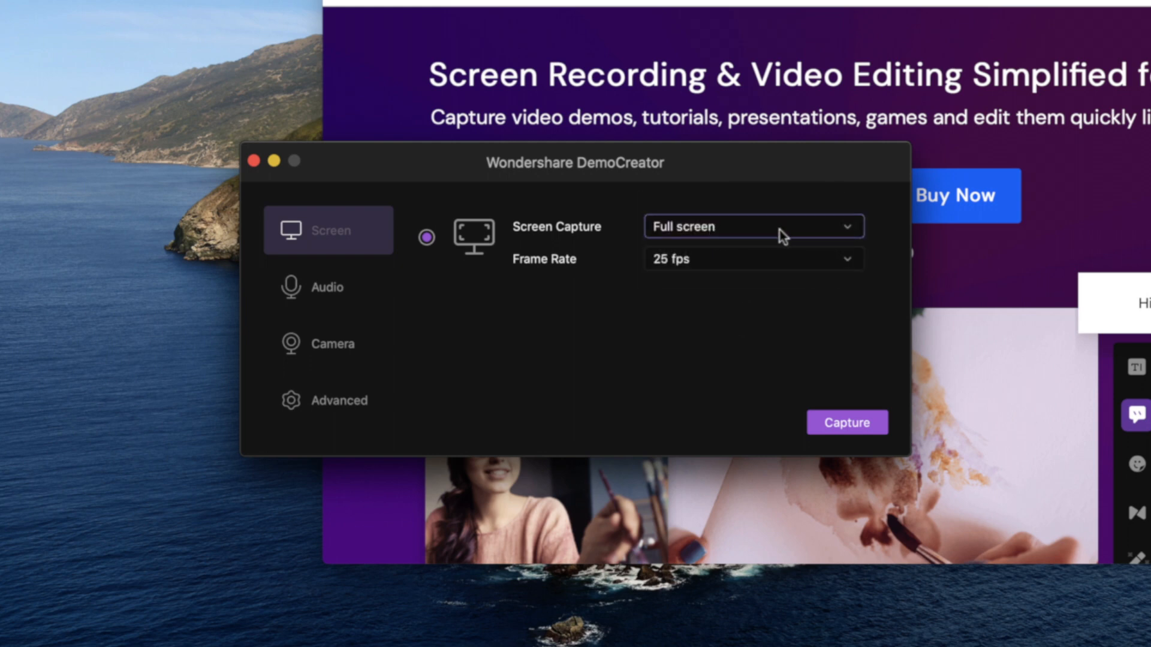
{"action": "left_click", "coordinate": [733, 261]}
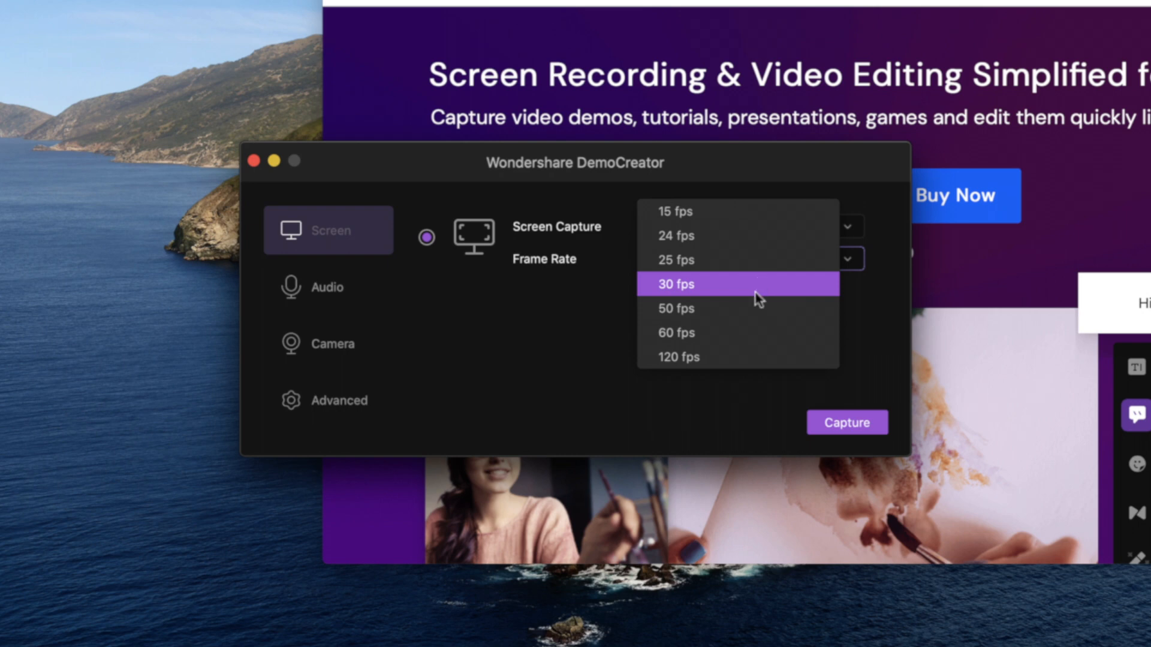
{"action": "left_click", "coordinate": [721, 294]}
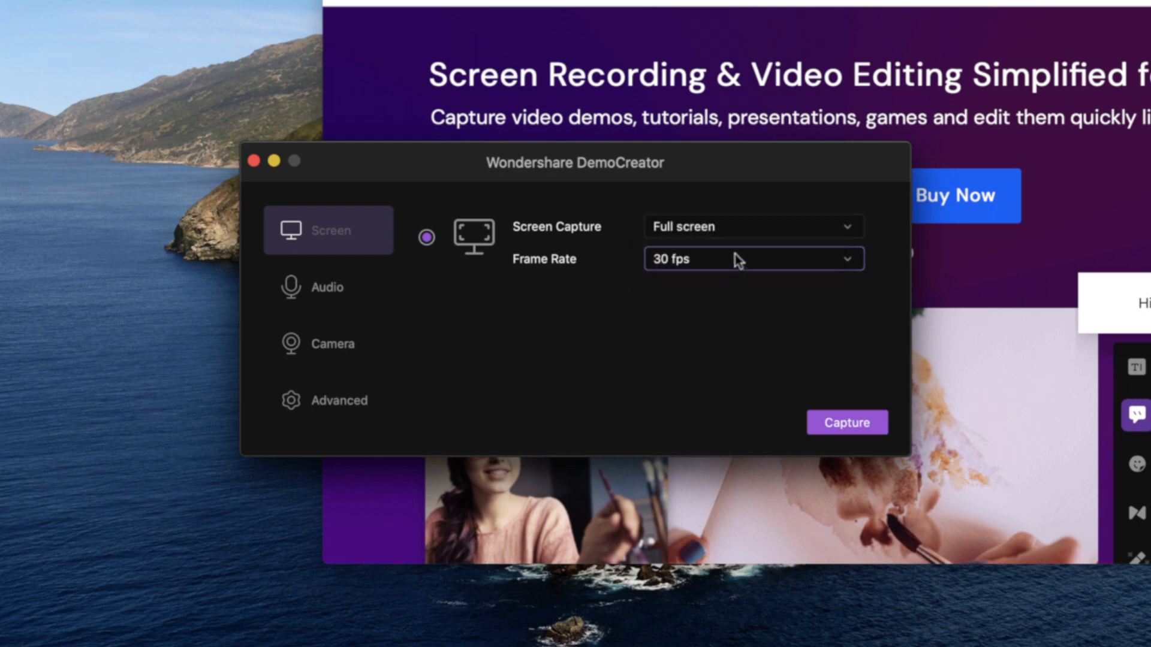
{"action": "left_click", "coordinate": [739, 268]}
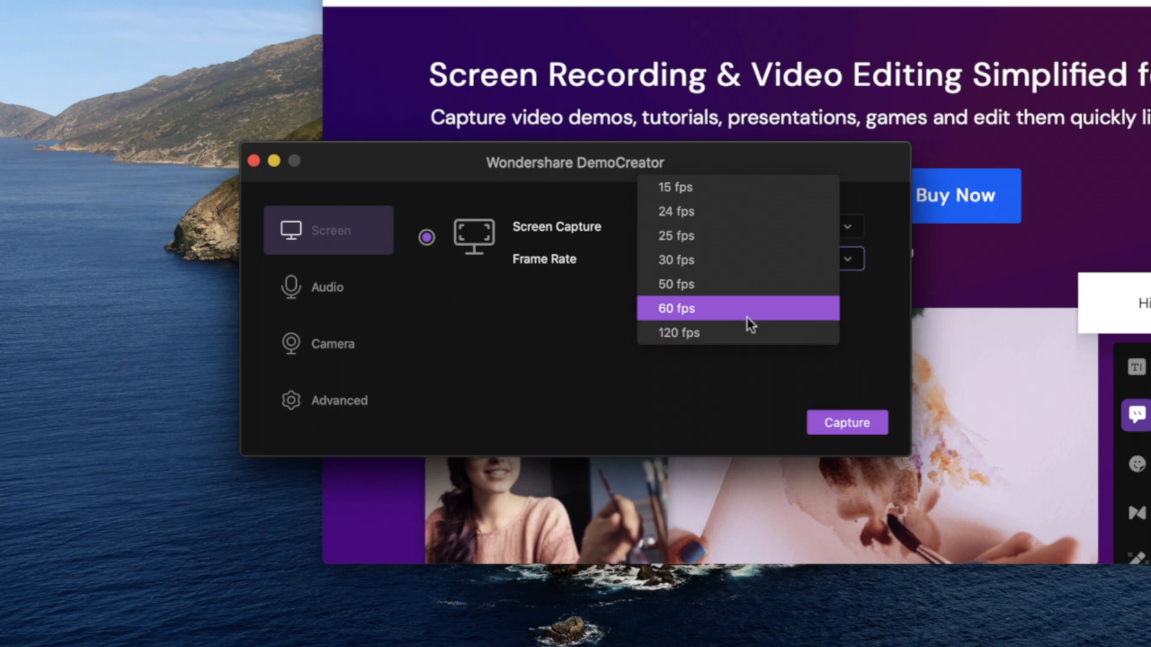
{"action": "left_click", "coordinate": [588, 350]}
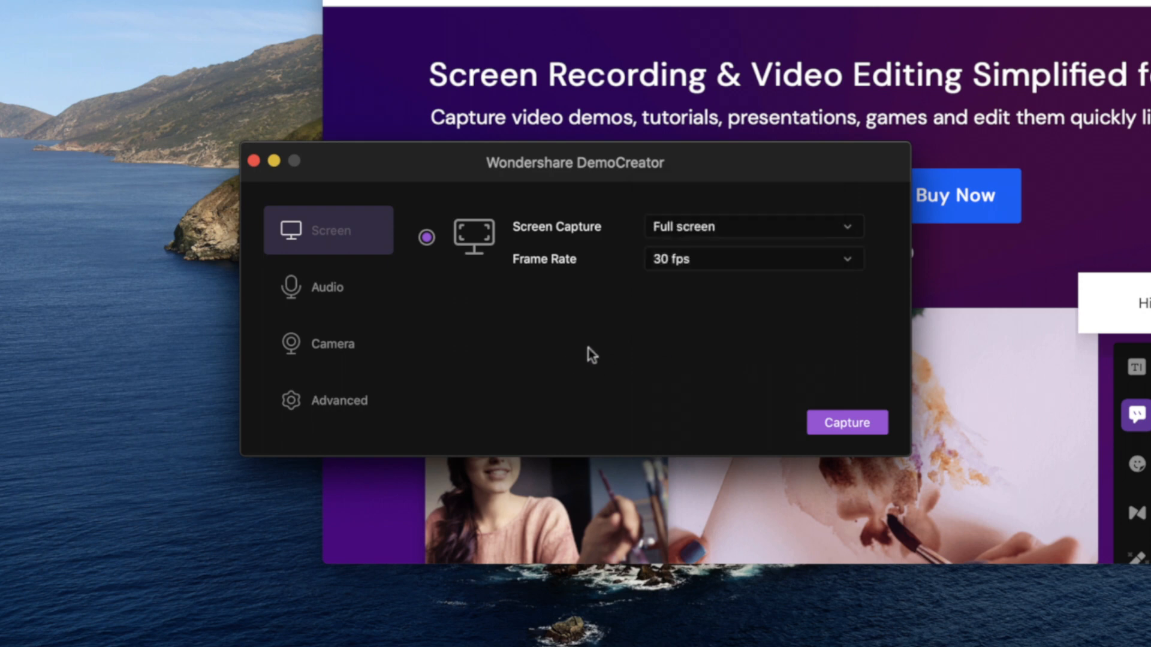
{"action": "left_click", "coordinate": [750, 274]}
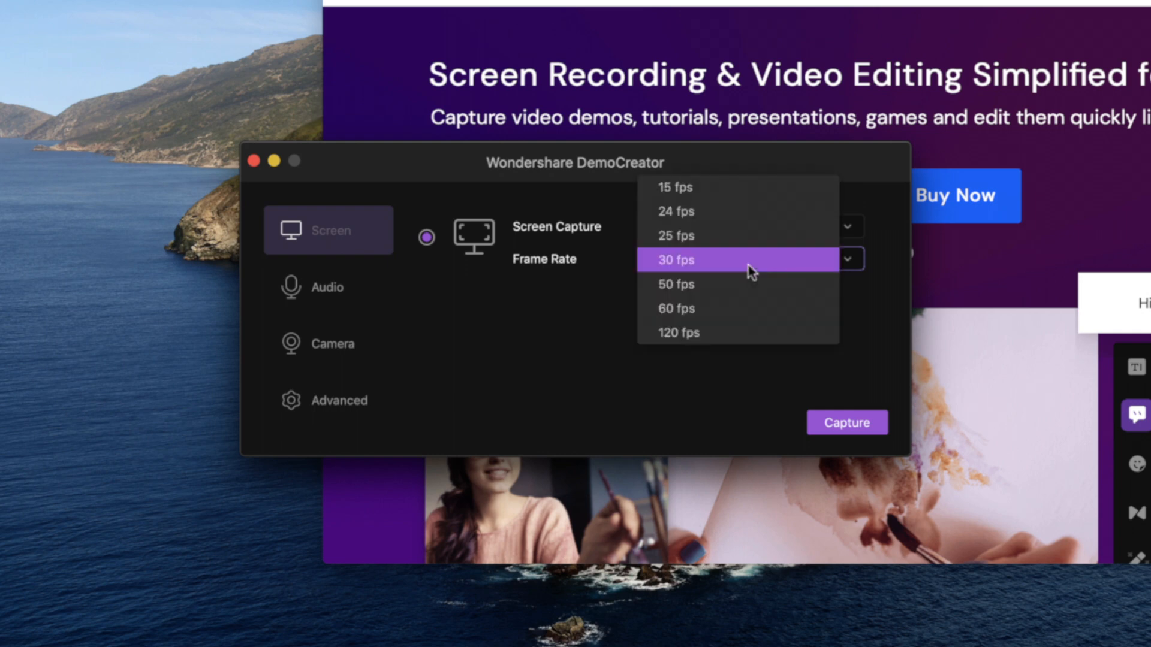
{"action": "left_click", "coordinate": [597, 310]}
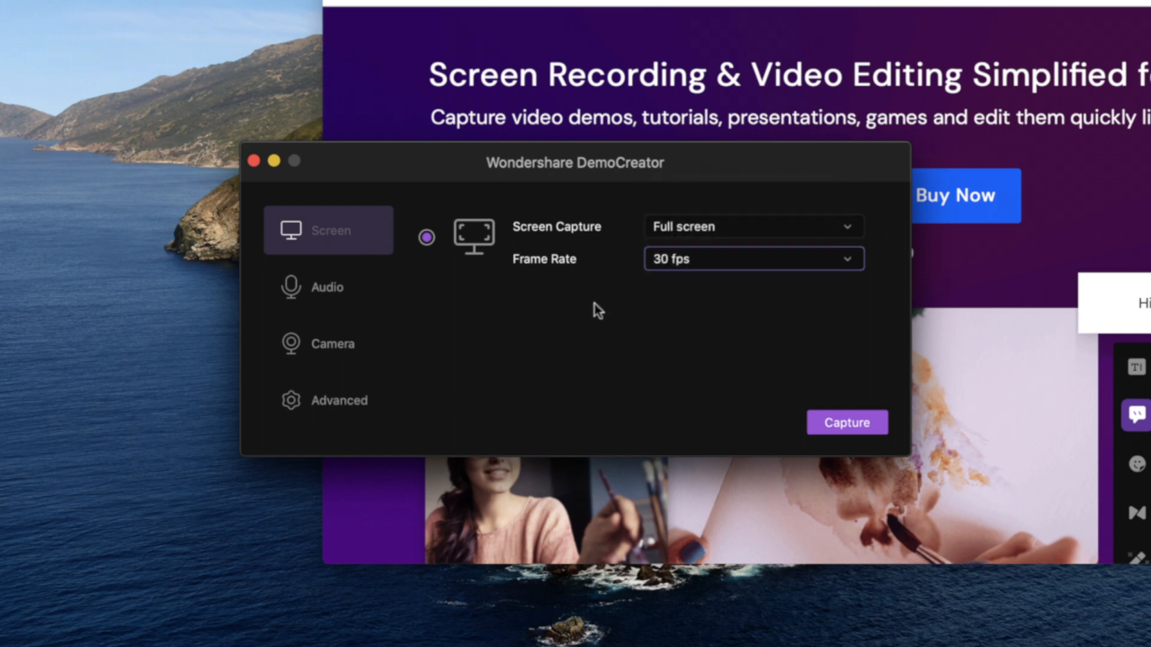
Step: Set the audio recording to capture computer audio and use the Yeti Stereo Microphone
{"action": "left_click", "coordinate": [309, 301]}
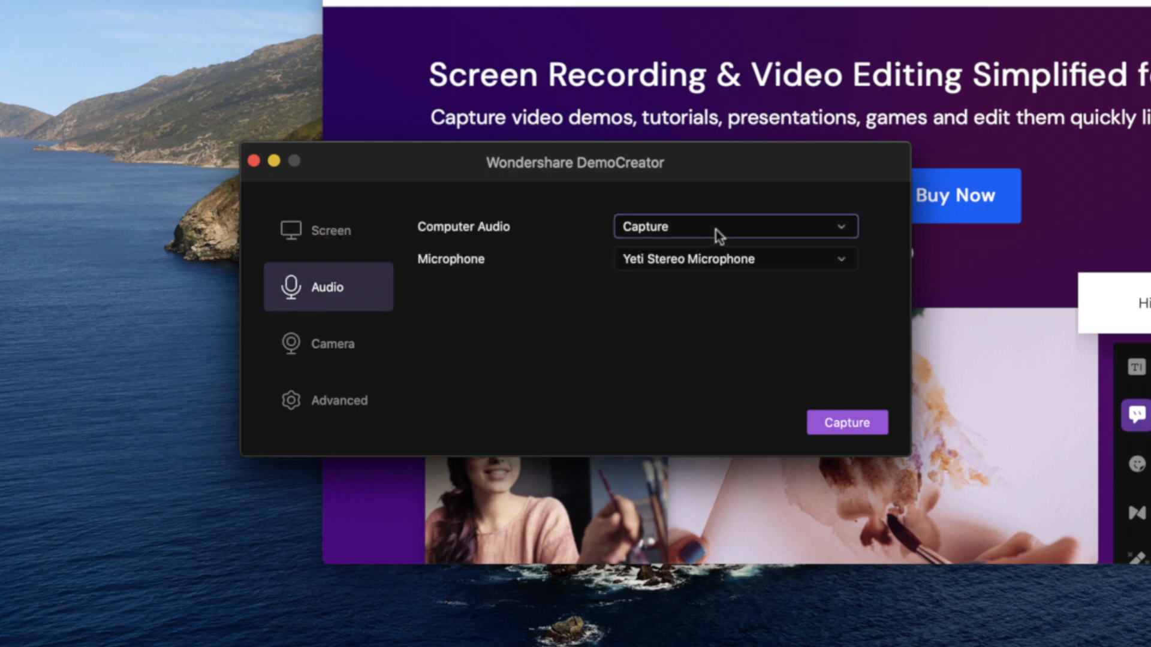
{"action": "left_click", "coordinate": [741, 234]}
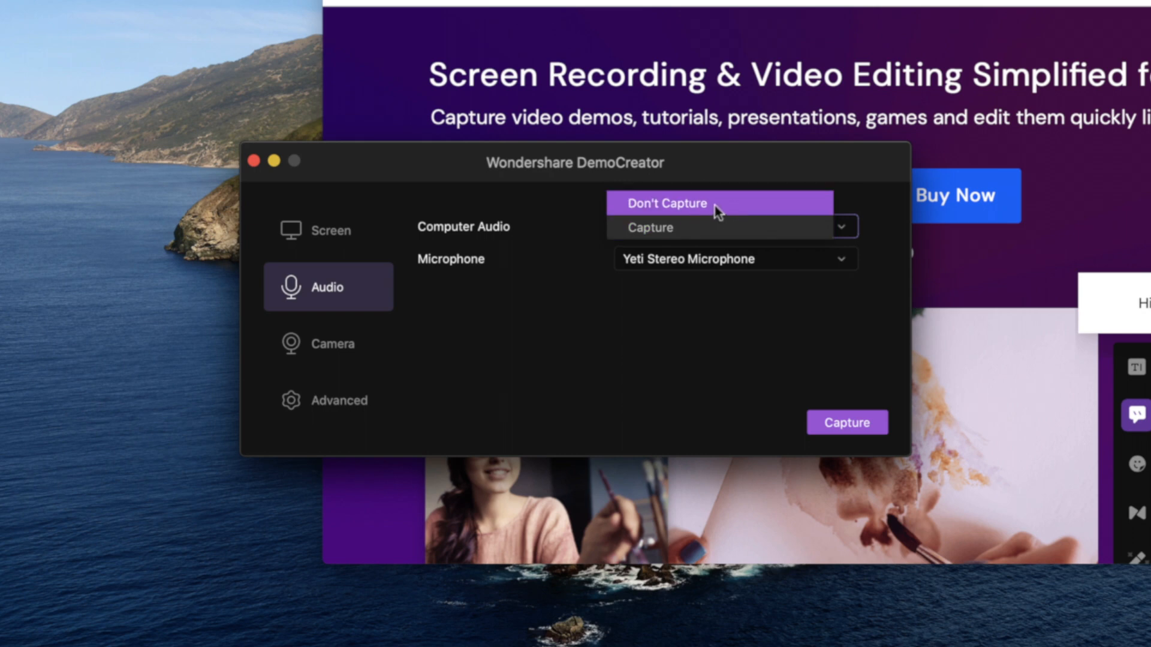
{"action": "left_click", "coordinate": [689, 228]}
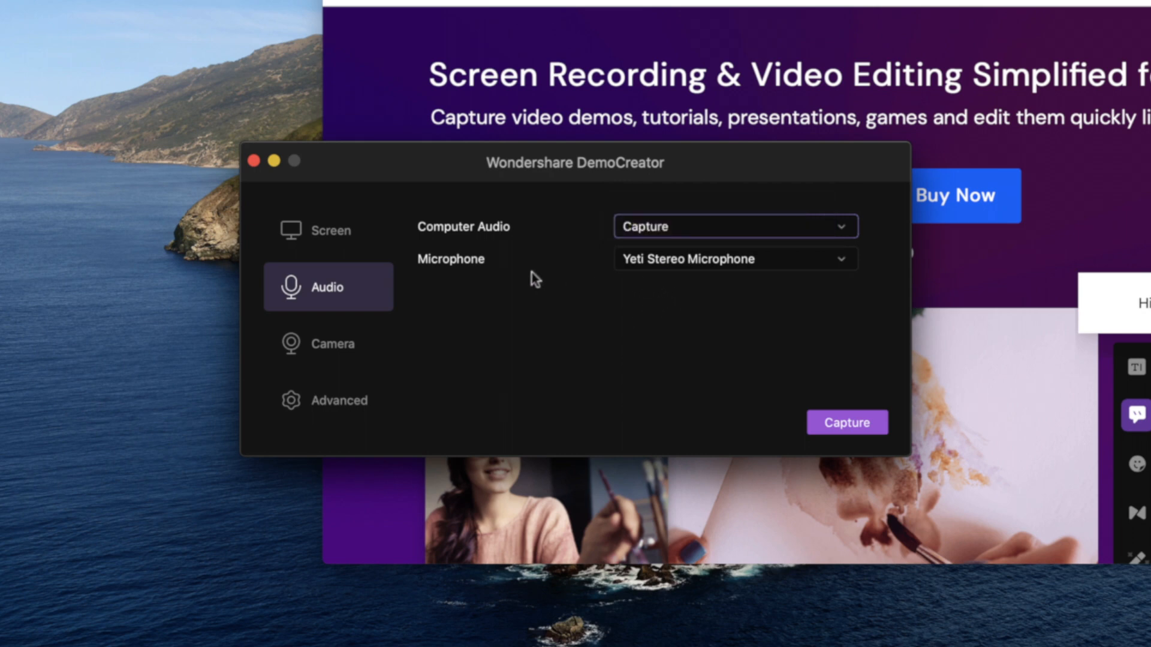
{"action": "left_click", "coordinate": [793, 260]}
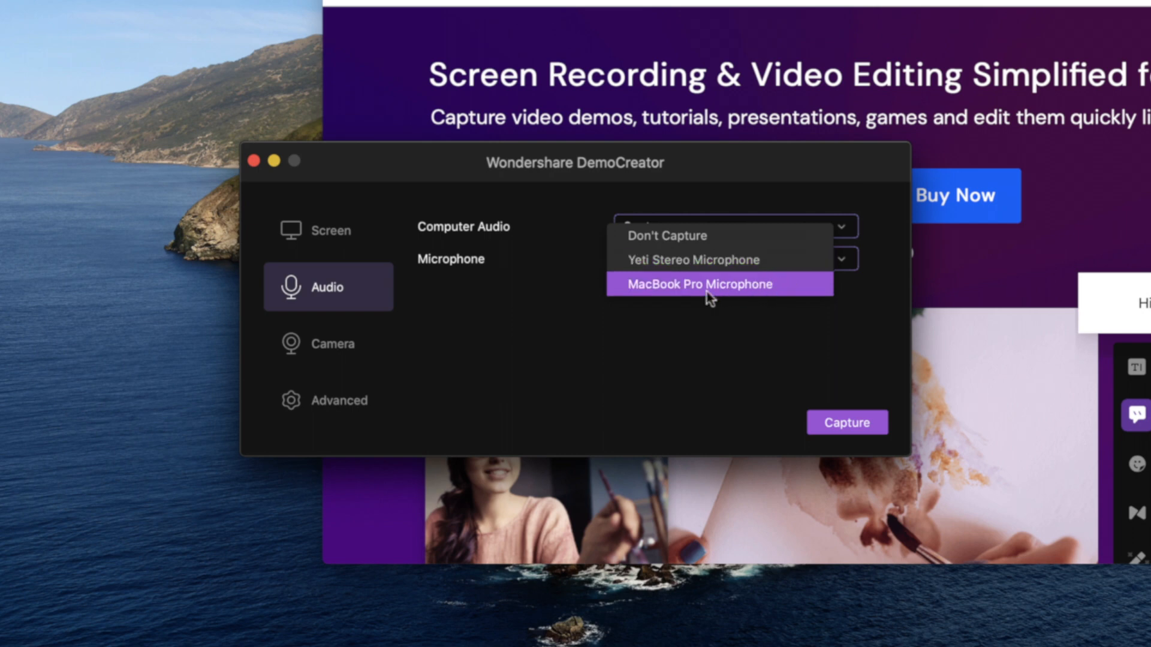
{"action": "left_click", "coordinate": [783, 264]}
Step: Configure the webcam recording to use FaceTime HD Camera (Built-in) at 1280*720 resolution and 30 fps
{"action": "left_click", "coordinate": [333, 351]}
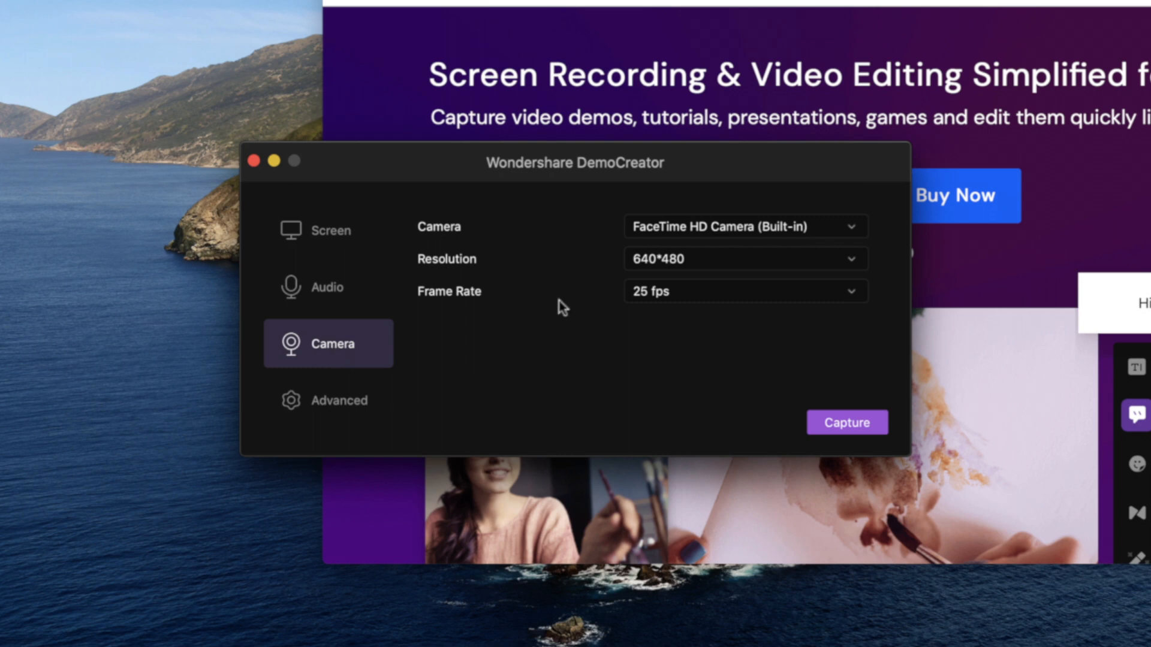
{"action": "left_click", "coordinate": [763, 231]}
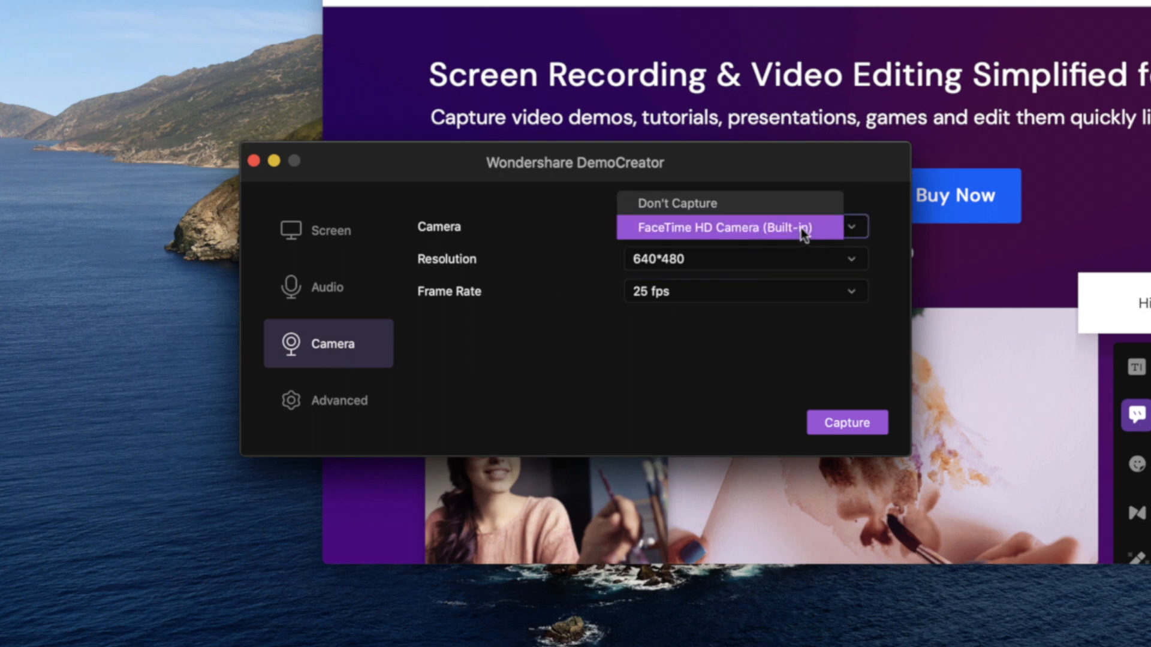
{"action": "left_click", "coordinate": [641, 231]}
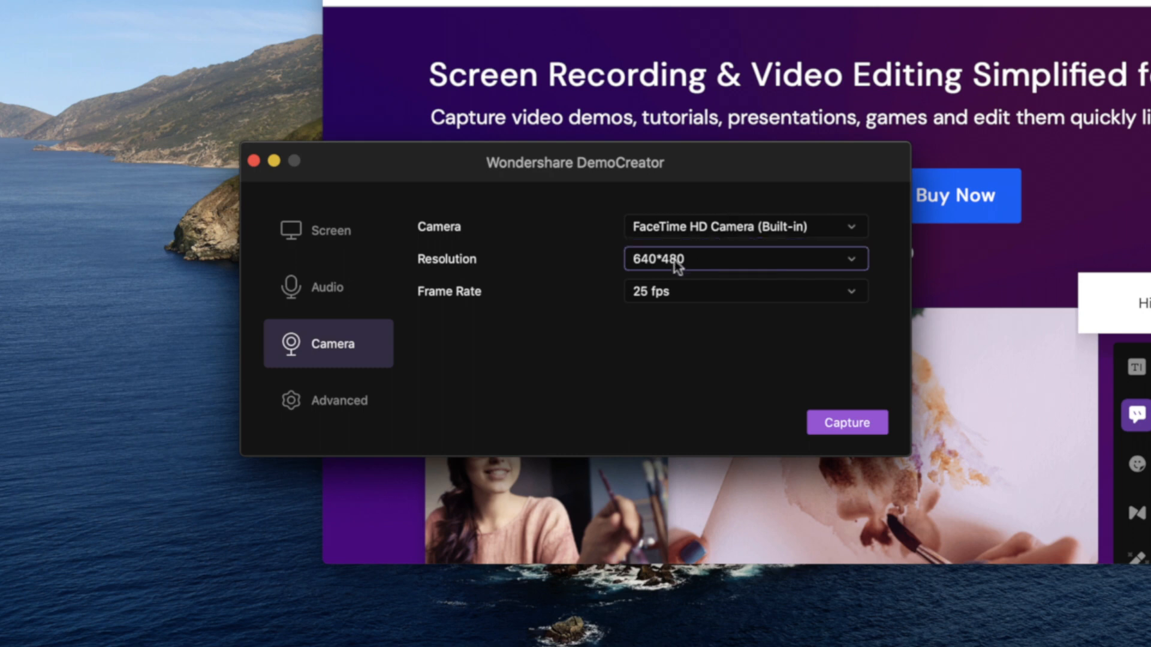
{"action": "left_click", "coordinate": [733, 261]}
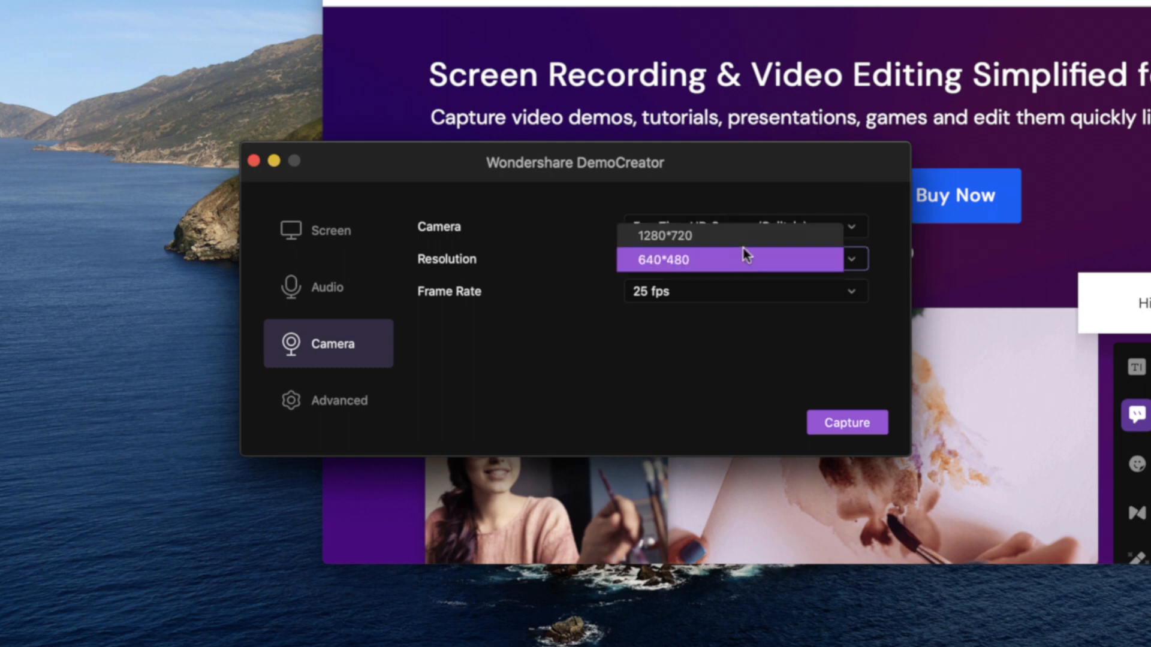
{"action": "left_click", "coordinate": [681, 240]}
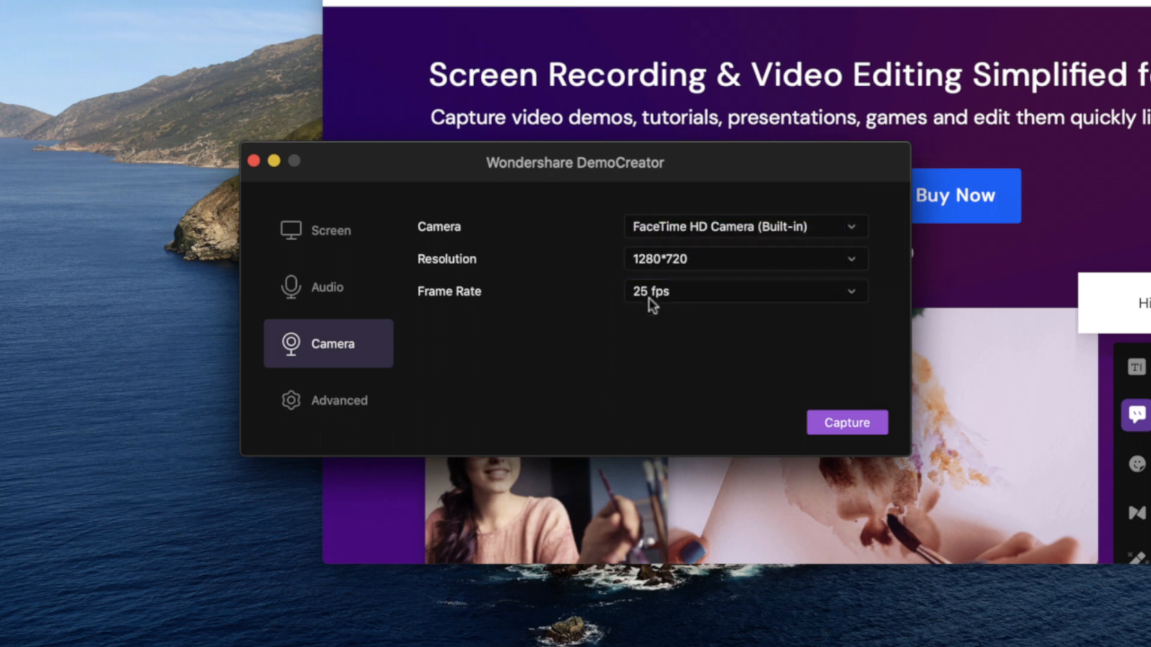
{"action": "left_click", "coordinate": [757, 297]}
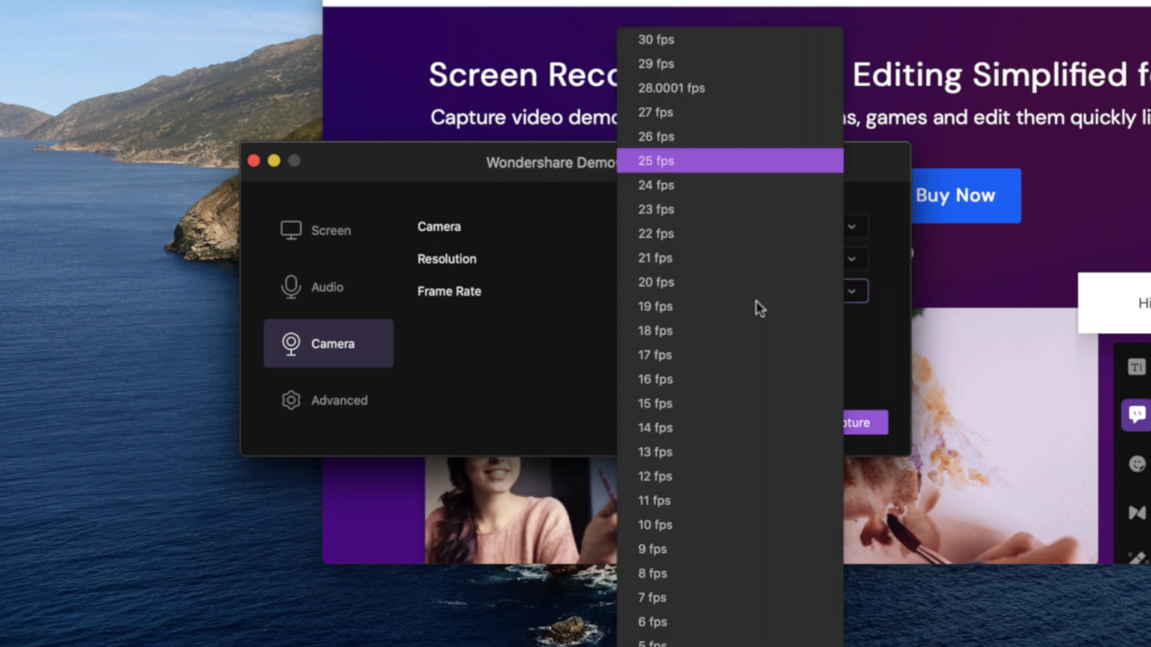
{"action": "left_click", "coordinate": [744, 46]}
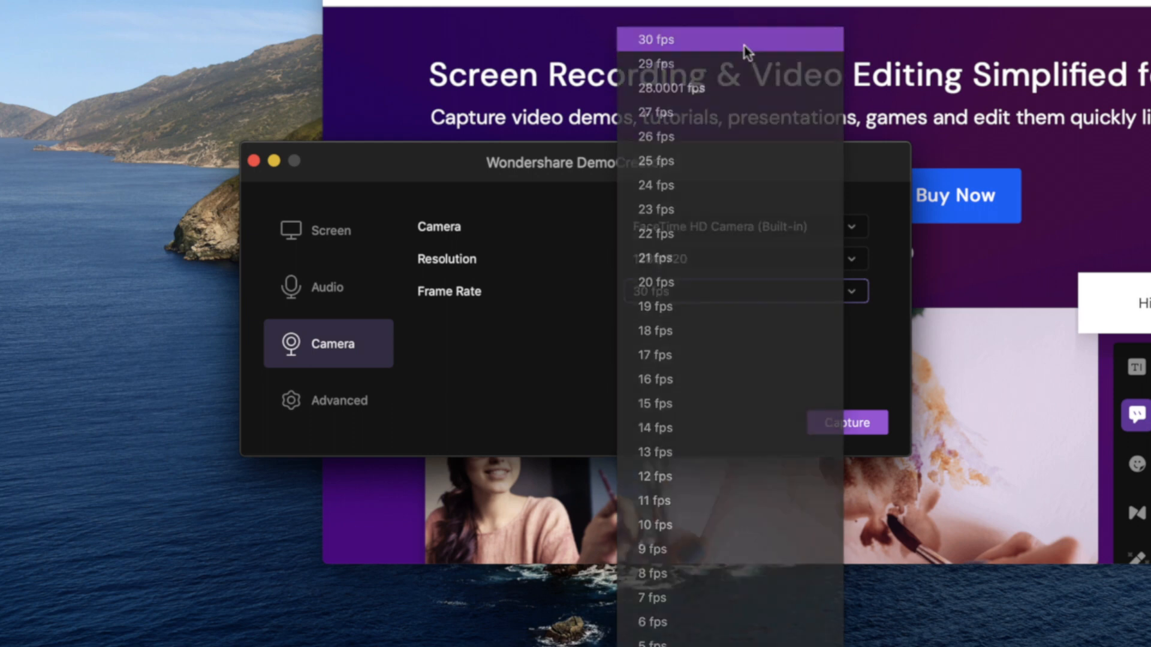
Step: Set the AVC/H.264 encoding quality to High in the advanced settings and view the recording shortcuts
{"action": "left_click", "coordinate": [352, 407]}
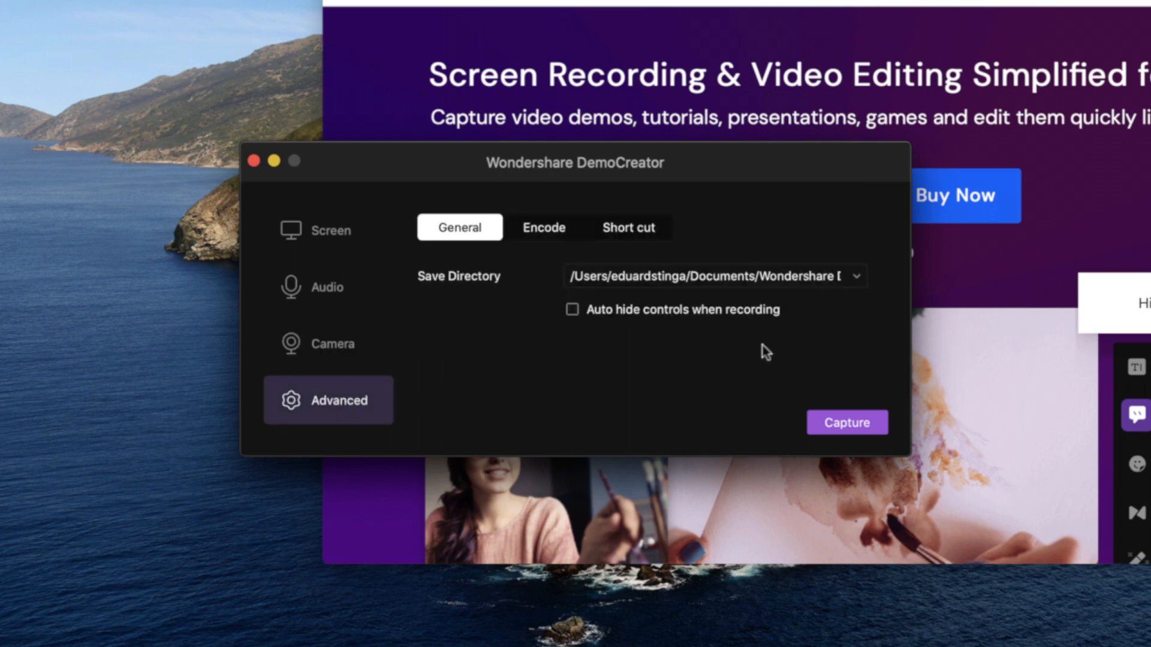
{"action": "left_click", "coordinate": [537, 232]}
{"action": "left_click", "coordinate": [741, 281]}
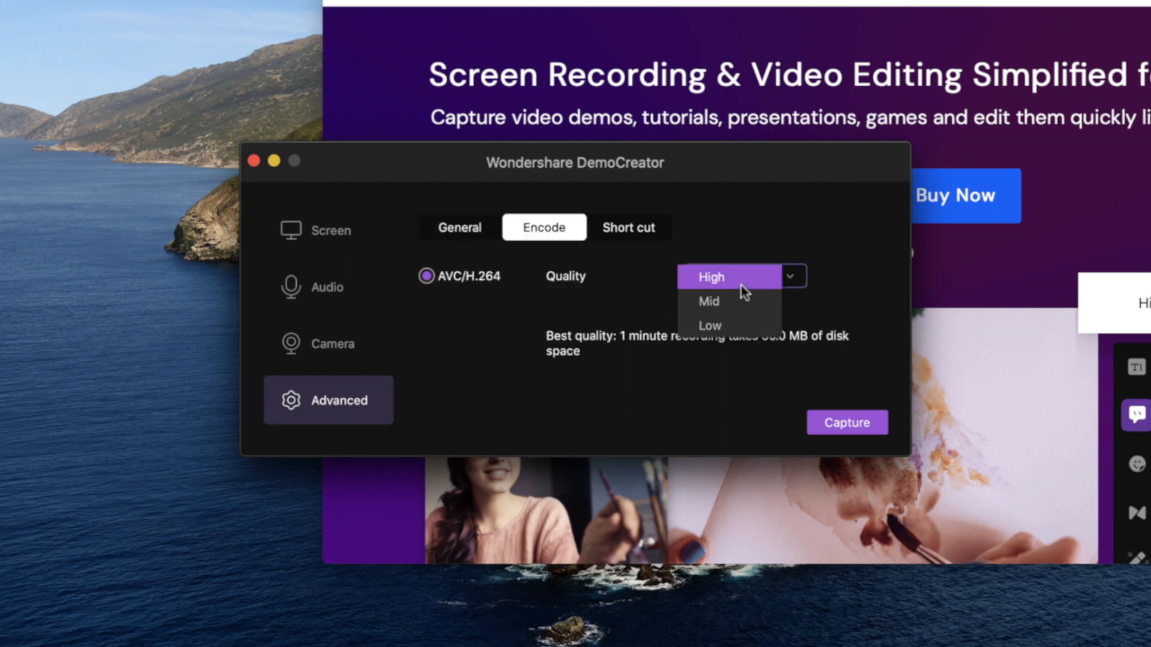
{"action": "left_click", "coordinate": [741, 285]}
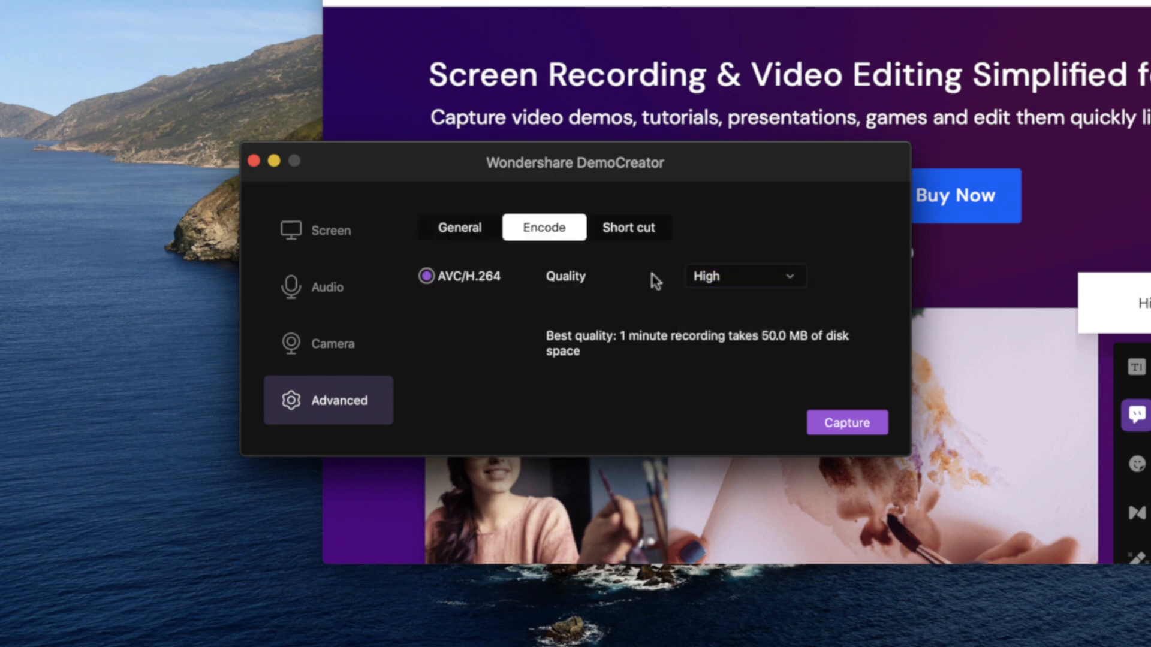
{"action": "left_click", "coordinate": [637, 243]}
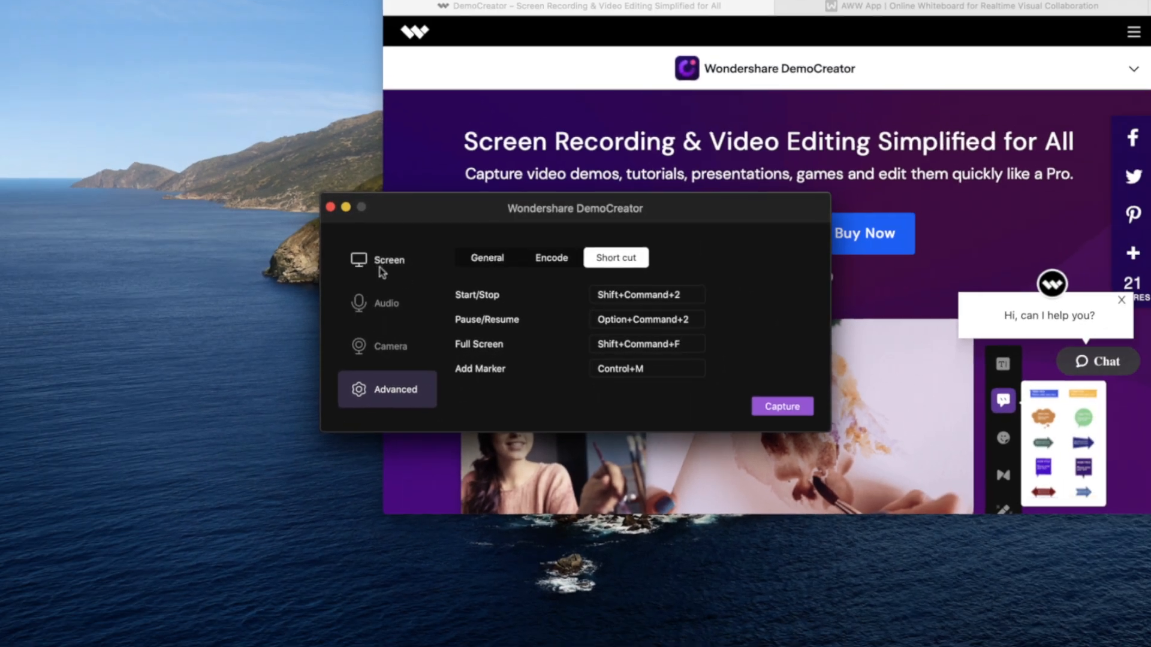
Step: Return to the recorder, start the full-screen recording, and minimize the recorder window to clear the screen
{"action": "left_click", "coordinate": [783, 407]}
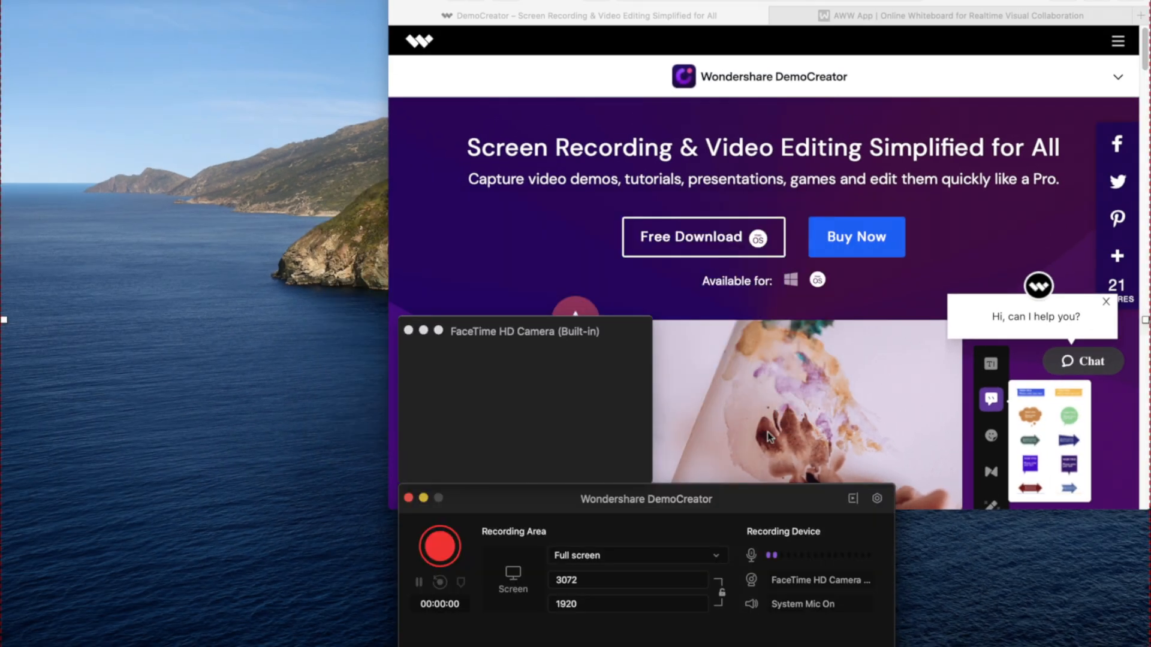
{"action": "left_click", "coordinate": [438, 548]}
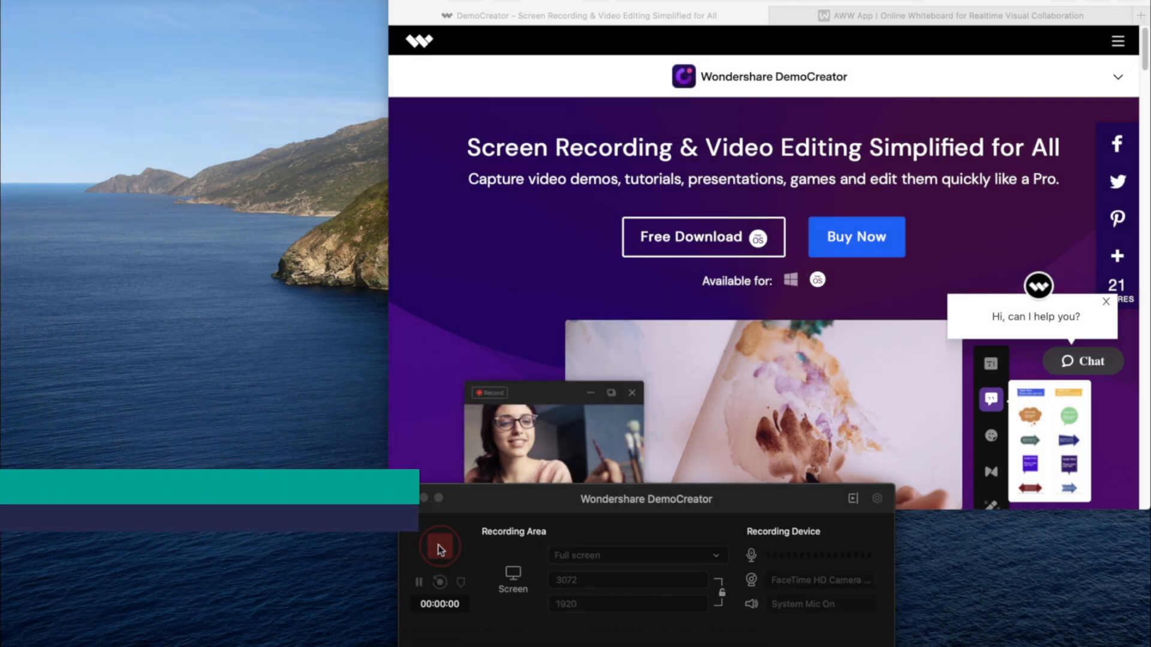
{"action": "left_click_drag", "start_coordinate": [545, 505], "coordinate": [262, 350]}
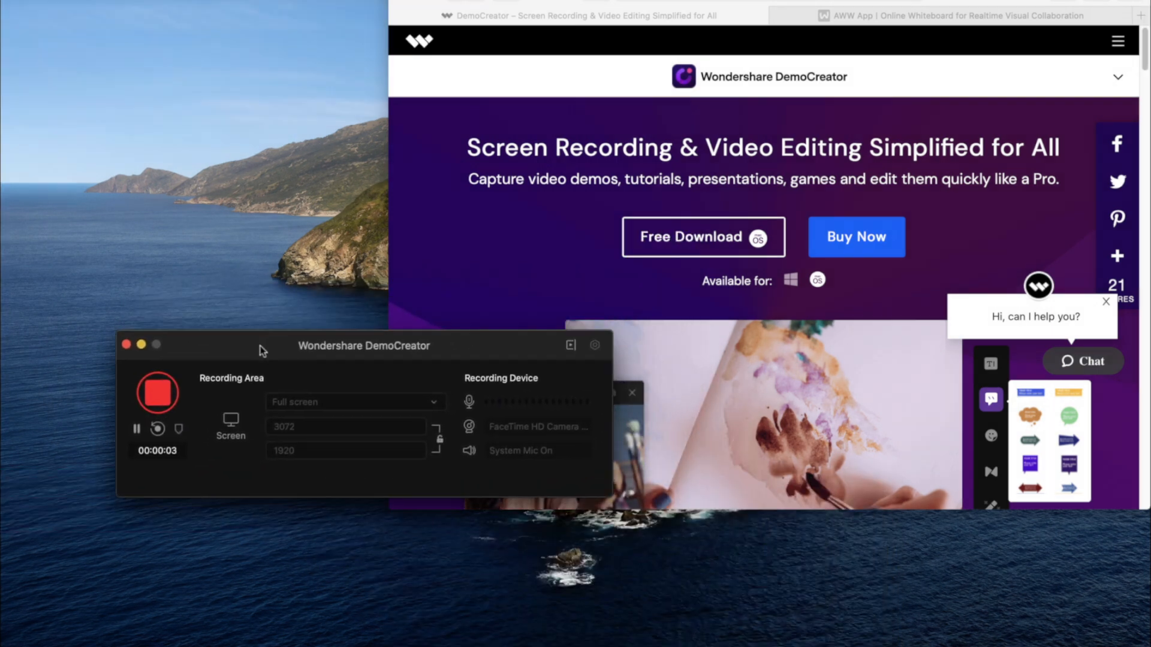
{"action": "left_click", "coordinate": [142, 346]}
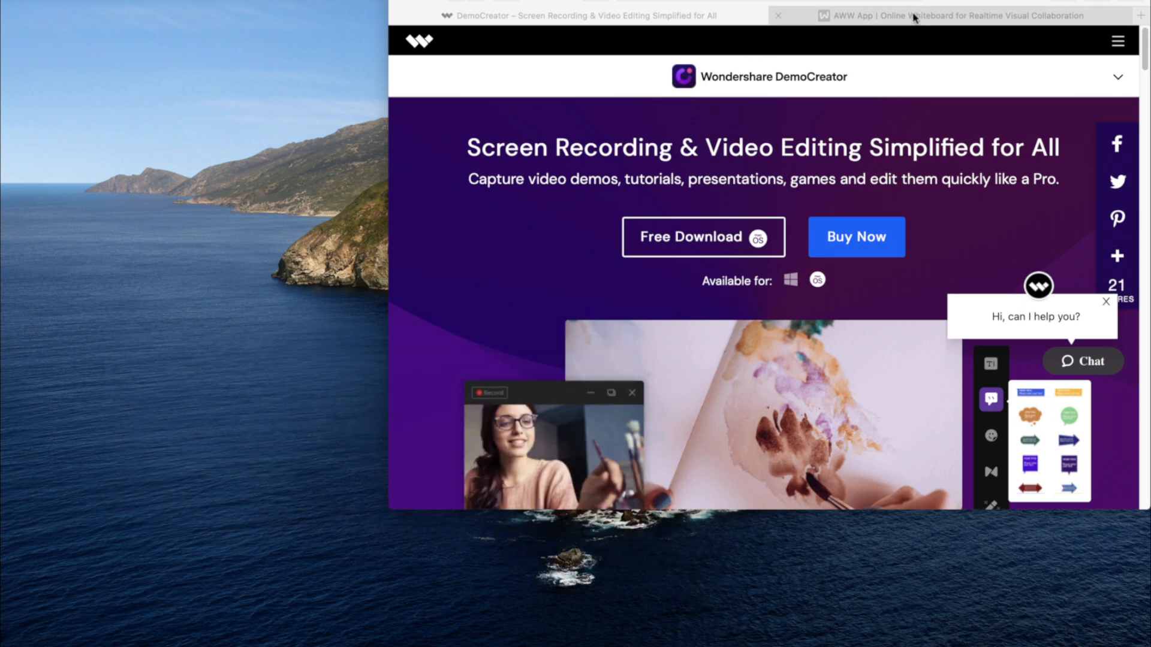
Step: Switch to the AWW whiteboard and sketch a rectangle containing a check mark, an arrow beside it, and a circle containing a check mark
{"action": "left_click", "coordinate": [915, 17]}
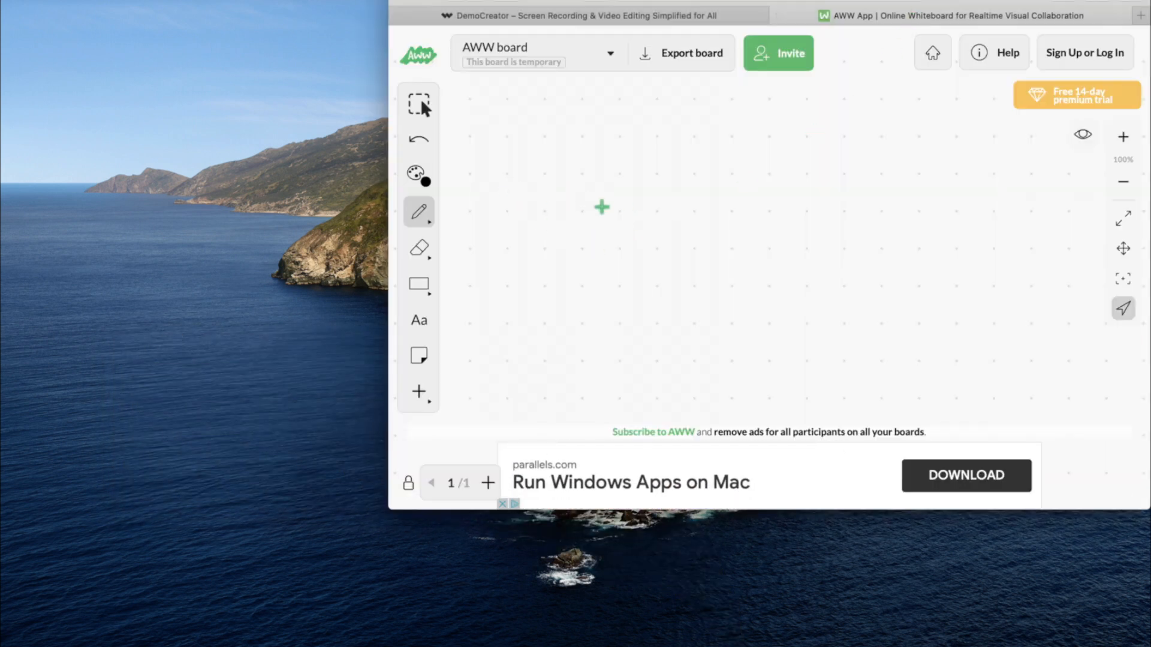
{"action": "mouse_move", "coordinate": [502, 156]}
{"action": "left_mouse_down"}
{"action": "mouse_move", "coordinate": [580, 234]}
{"action": "mouse_move", "coordinate": [669, 234]}
{"action": "mouse_move", "coordinate": [670, 152]}
{"action": "mouse_move", "coordinate": [504, 147]}
{"action": "left_mouse_up"}
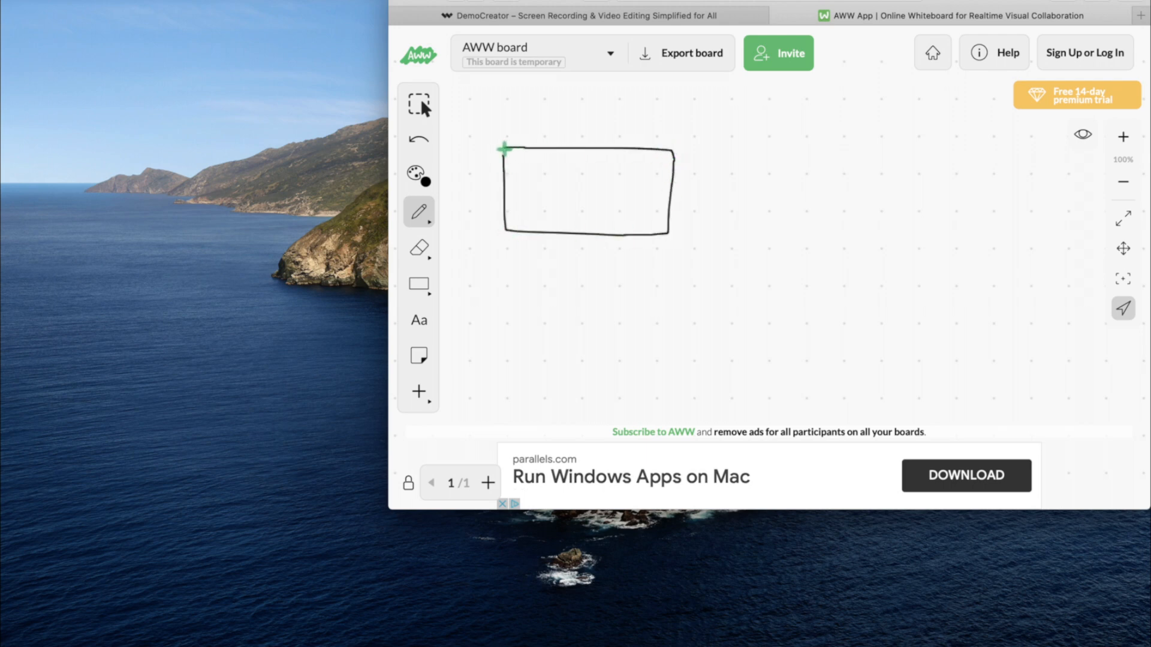
{"action": "mouse_move", "coordinate": [539, 198]}
{"action": "left_mouse_down"}
{"action": "mouse_move", "coordinate": [556, 217]}
{"action": "mouse_move", "coordinate": [586, 182]}
{"action": "left_mouse_up"}
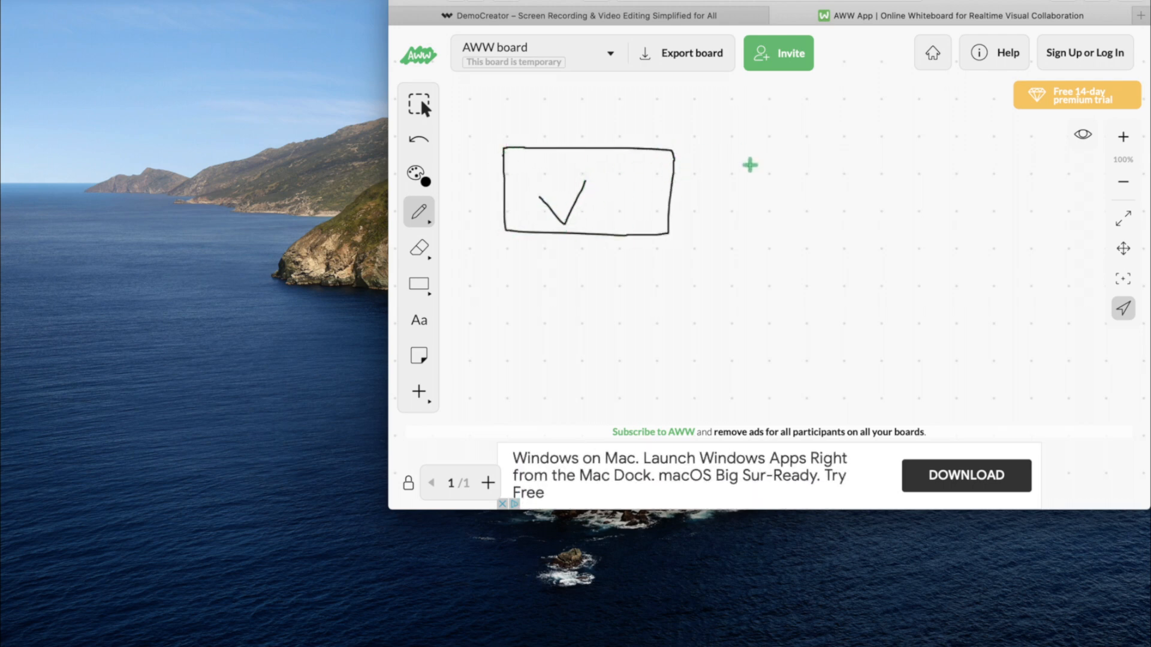
{"action": "mouse_move", "coordinate": [709, 185]}
{"action": "left_mouse_down"}
{"action": "mouse_move", "coordinate": [810, 181]}
{"action": "mouse_move", "coordinate": [842, 194]}
{"action": "mouse_move", "coordinate": [814, 199]}
{"action": "left_mouse_up"}
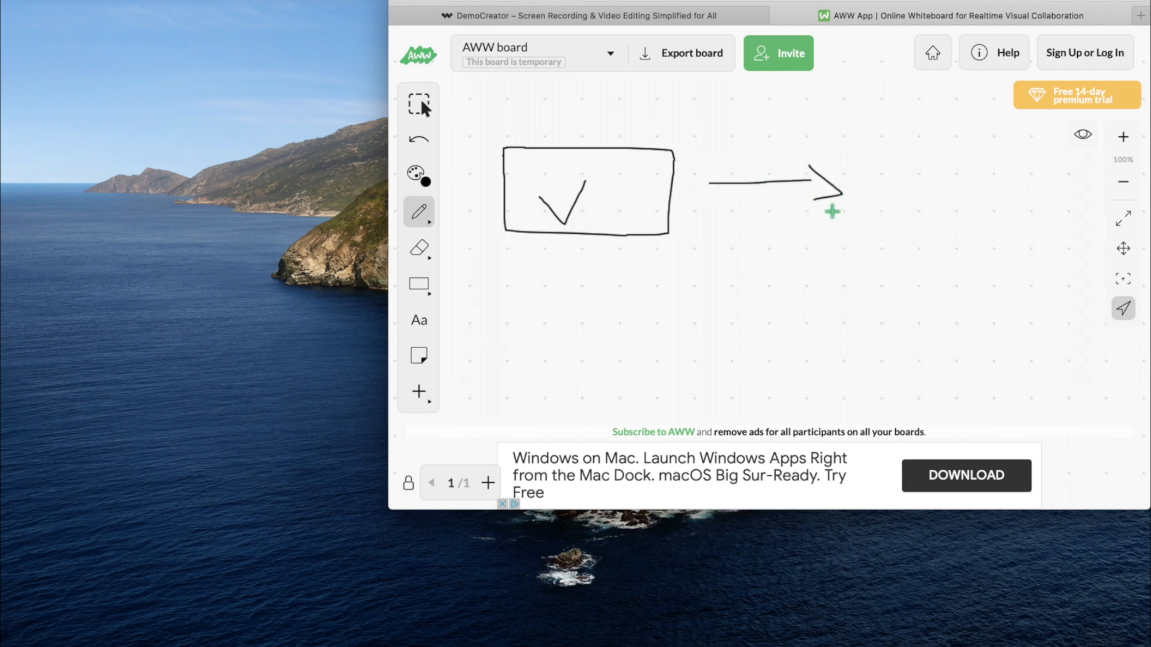
{"action": "mouse_move", "coordinate": [947, 168]}
{"action": "left_mouse_down"}
{"action": "mouse_move", "coordinate": [897, 235]}
{"action": "mouse_move", "coordinate": [982, 214]}
{"action": "mouse_move", "coordinate": [947, 169]}
{"action": "left_mouse_up"}
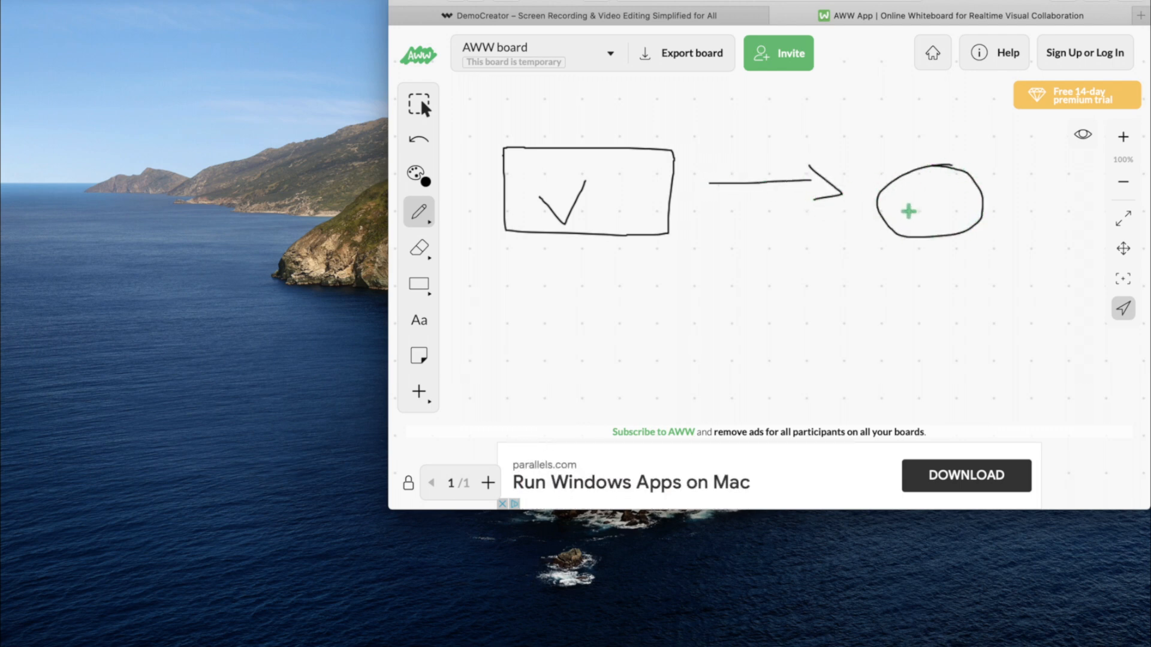
{"action": "mouse_move", "coordinate": [909, 208]}
{"action": "left_mouse_down"}
{"action": "mouse_move", "coordinate": [931, 218]}
{"action": "mouse_move", "coordinate": [942, 183]}
{"action": "left_mouse_up"}
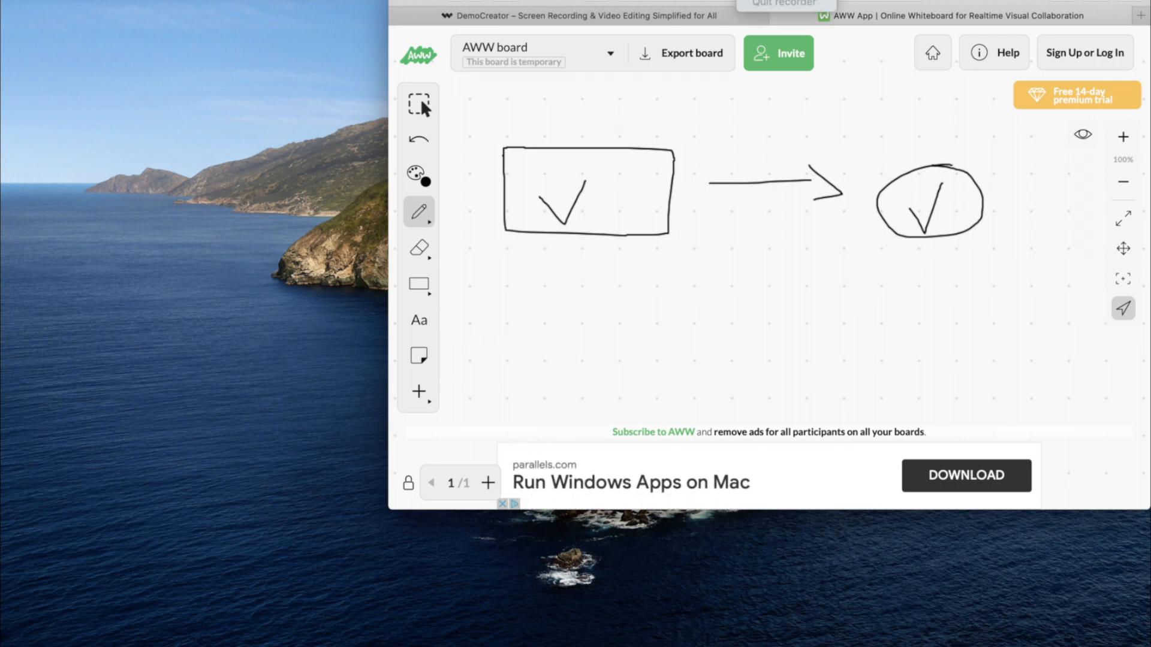
Step: End the screen recording and place the captured Rec_10.49.52 20201117.mp4 at the start of the editor's timeline
{"action": "left_click", "coordinate": [768, 1]}
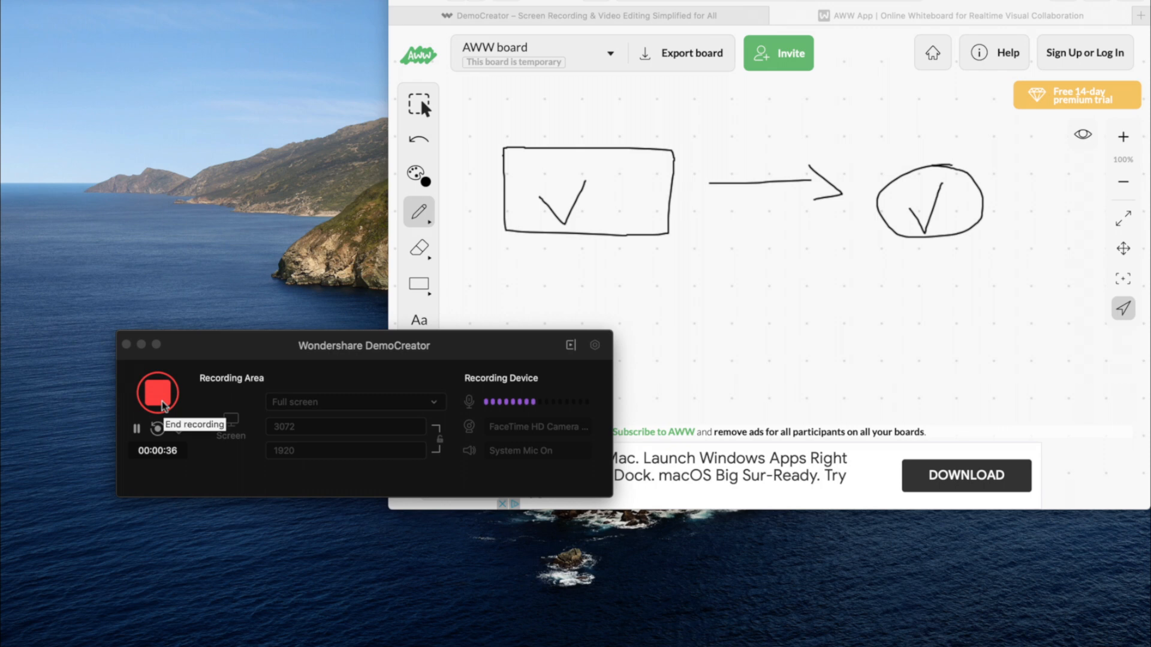
{"action": "left_click", "coordinate": [158, 393]}
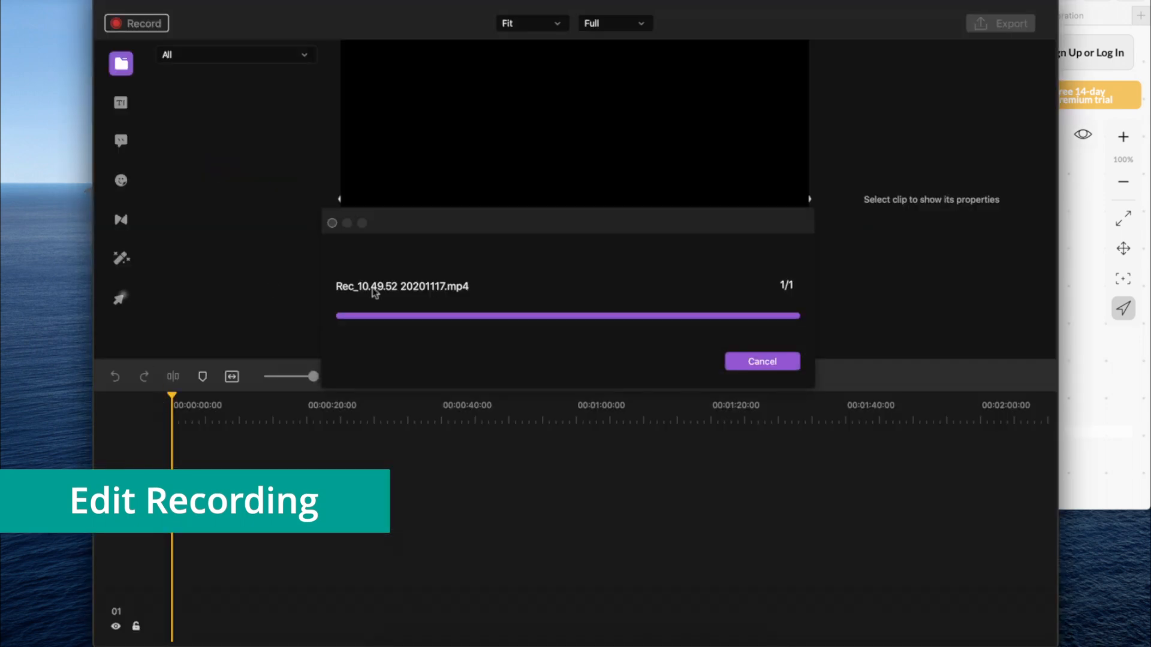
{"action": "left_click", "coordinate": [141, 2]}
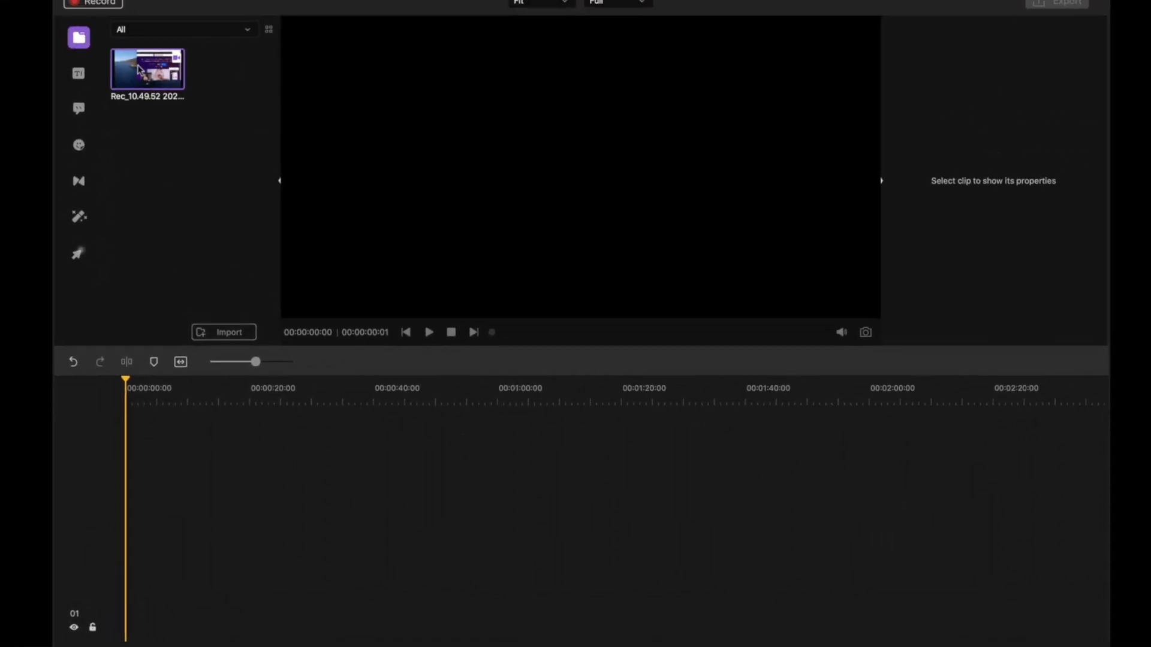
{"action": "left_click_drag", "start_coordinate": [193, 482], "coordinate": [162, 491]}
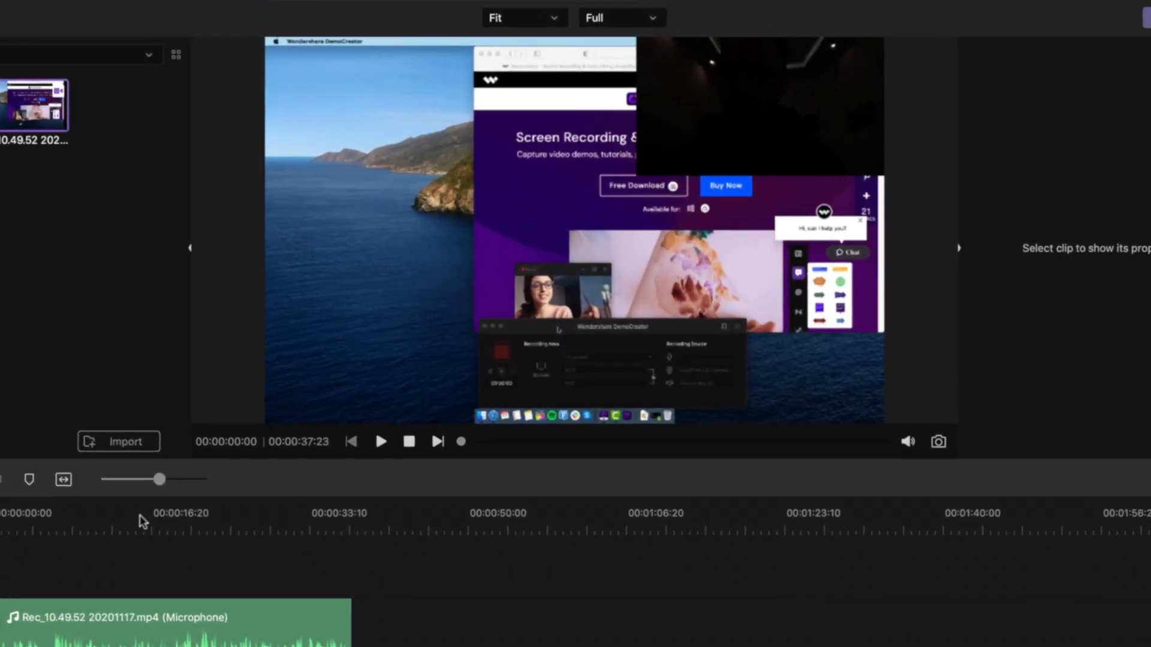
Step: Preview the frame at 00:00:15:11 and examine the properties of the microphone, camera and screen clips in turn
{"action": "left_click", "coordinate": [142, 522]}
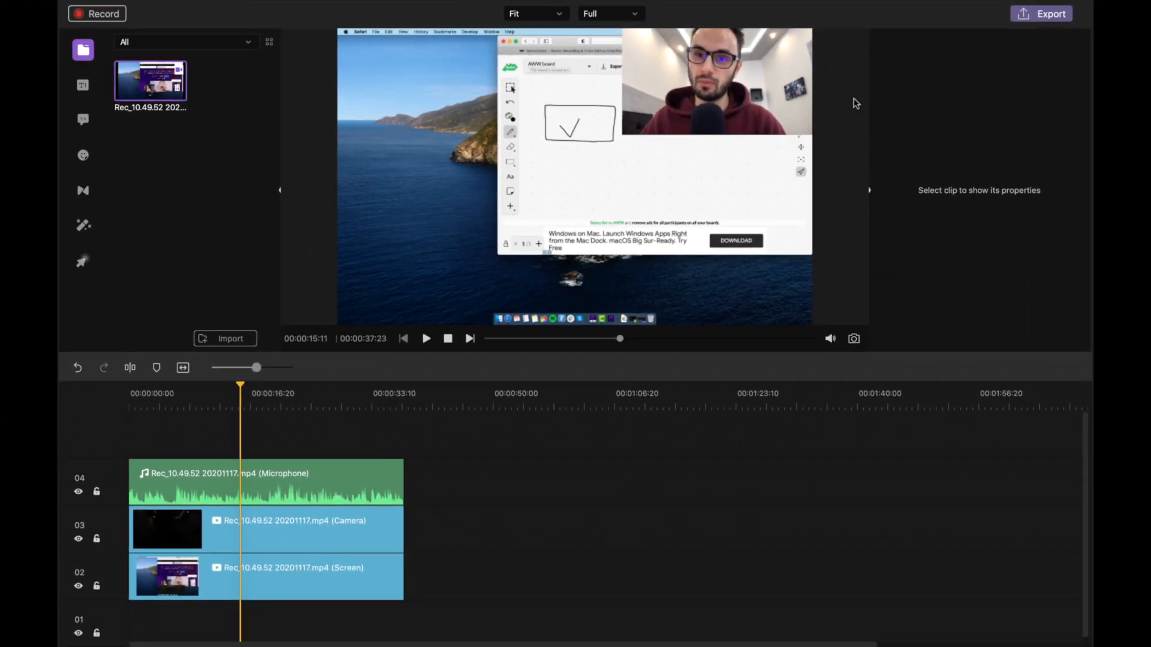
{"action": "left_click", "coordinate": [284, 491]}
{"action": "left_click", "coordinate": [264, 540]}
{"action": "left_click", "coordinate": [268, 590]}
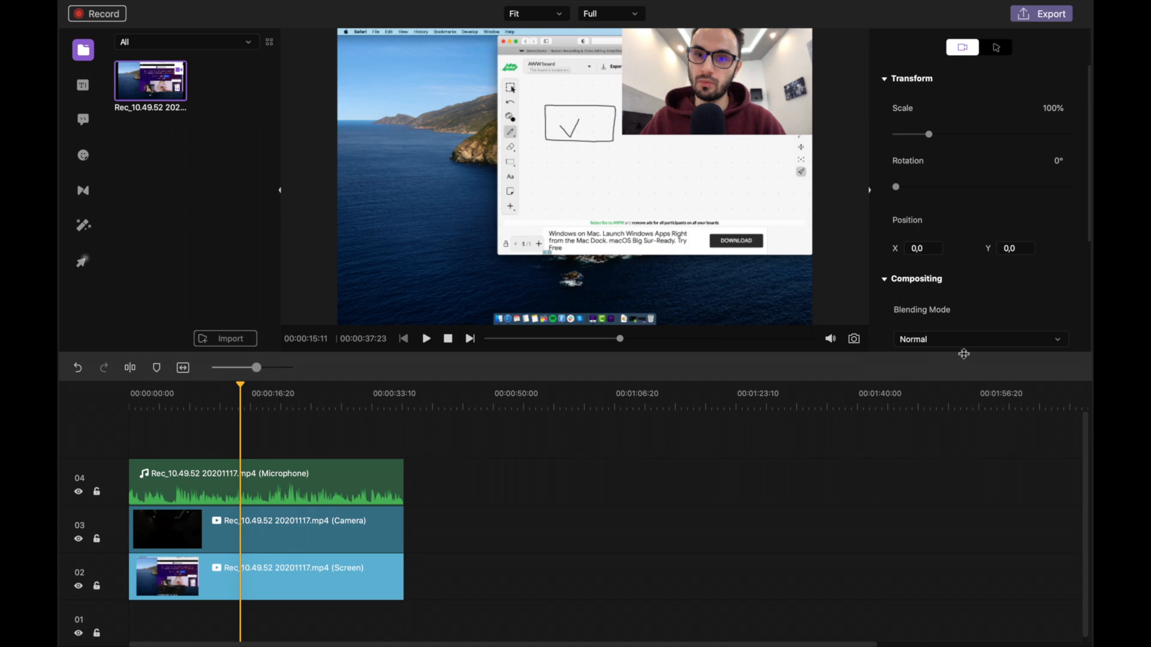
{"action": "left_click", "coordinate": [268, 523]}
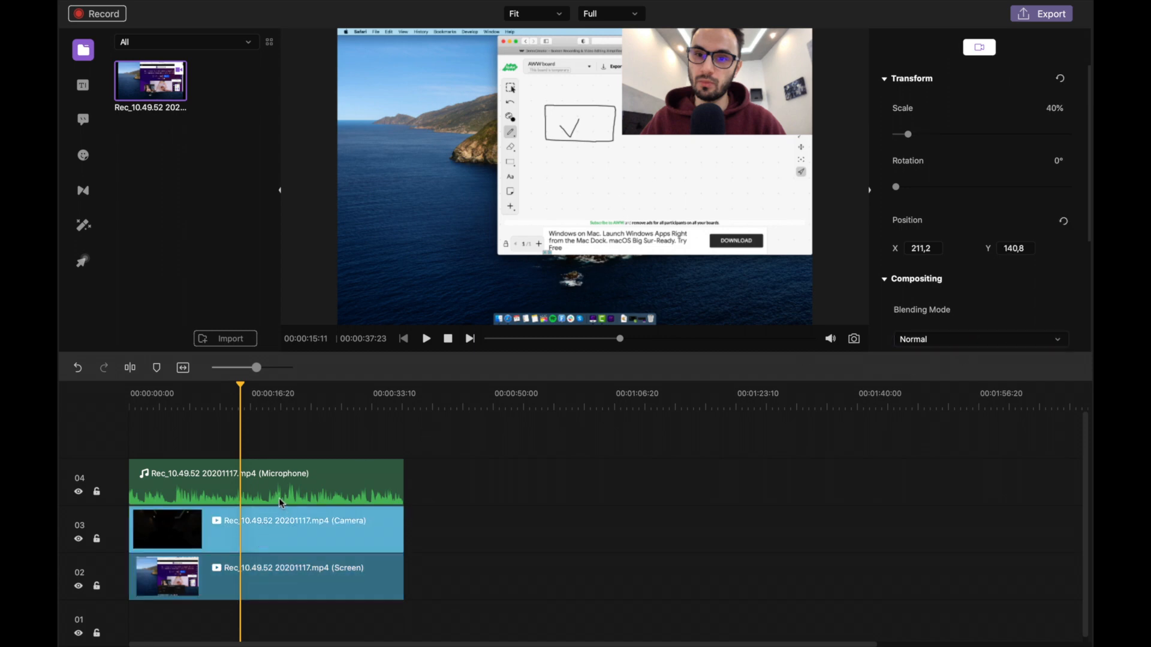
{"action": "left_click", "coordinate": [279, 498]}
{"action": "left_click", "coordinate": [269, 541]}
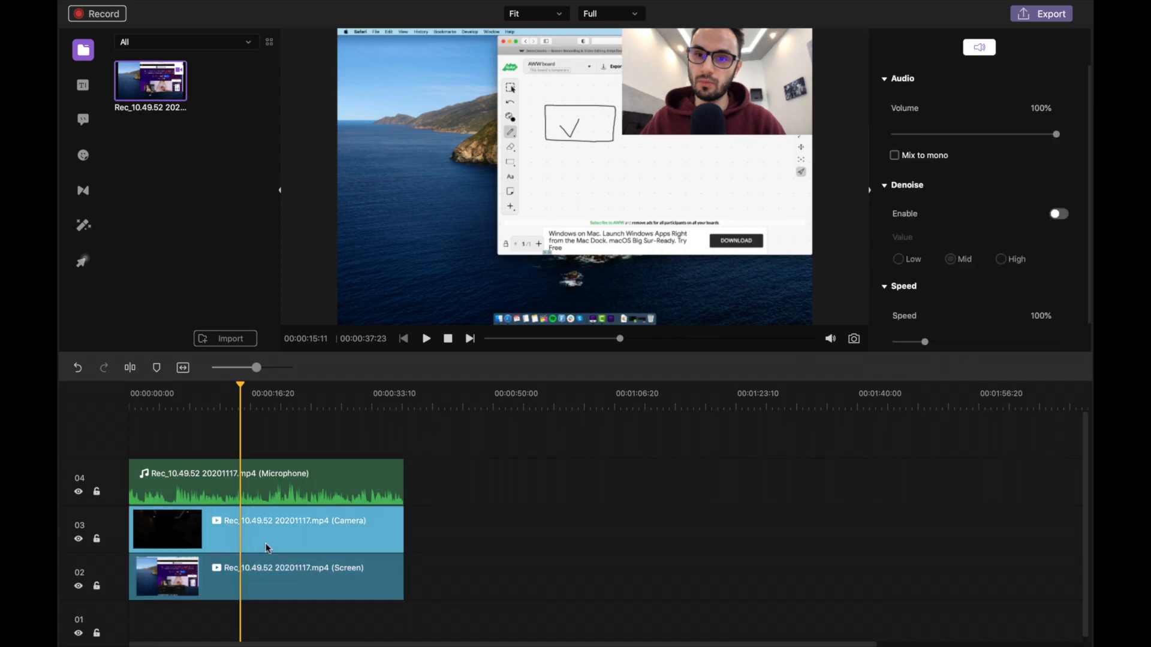
Step: Split the microphone clip at 00:00:10:05 on the timeline
{"action": "left_click", "coordinate": [230, 500]}
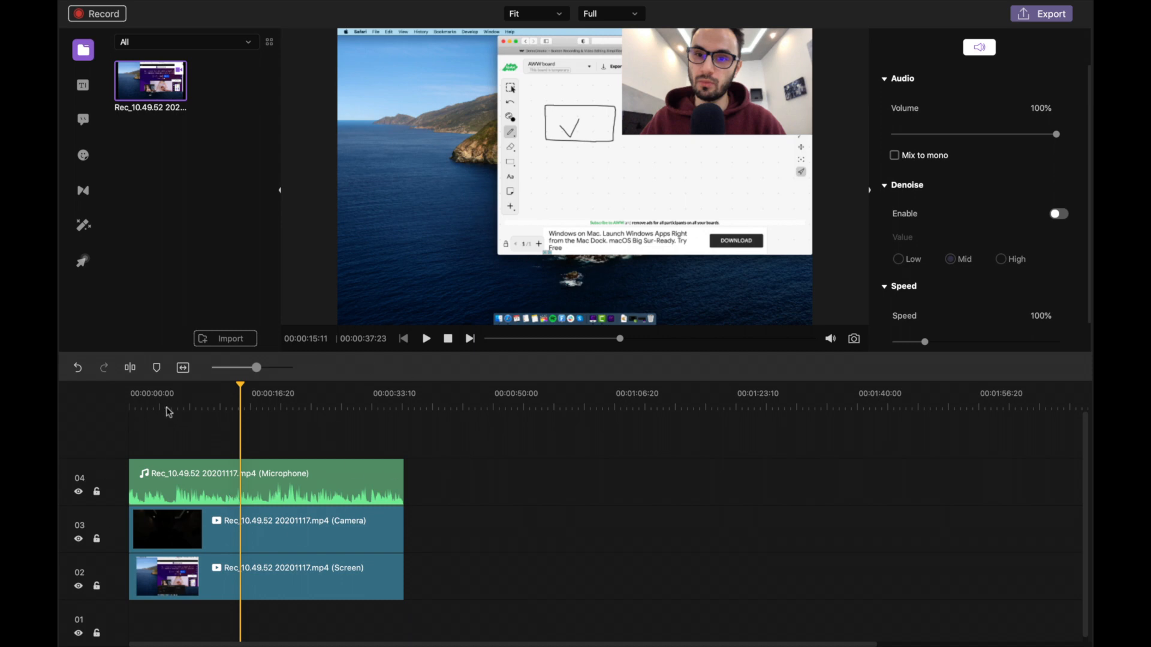
{"action": "left_click", "coordinate": [203, 408]}
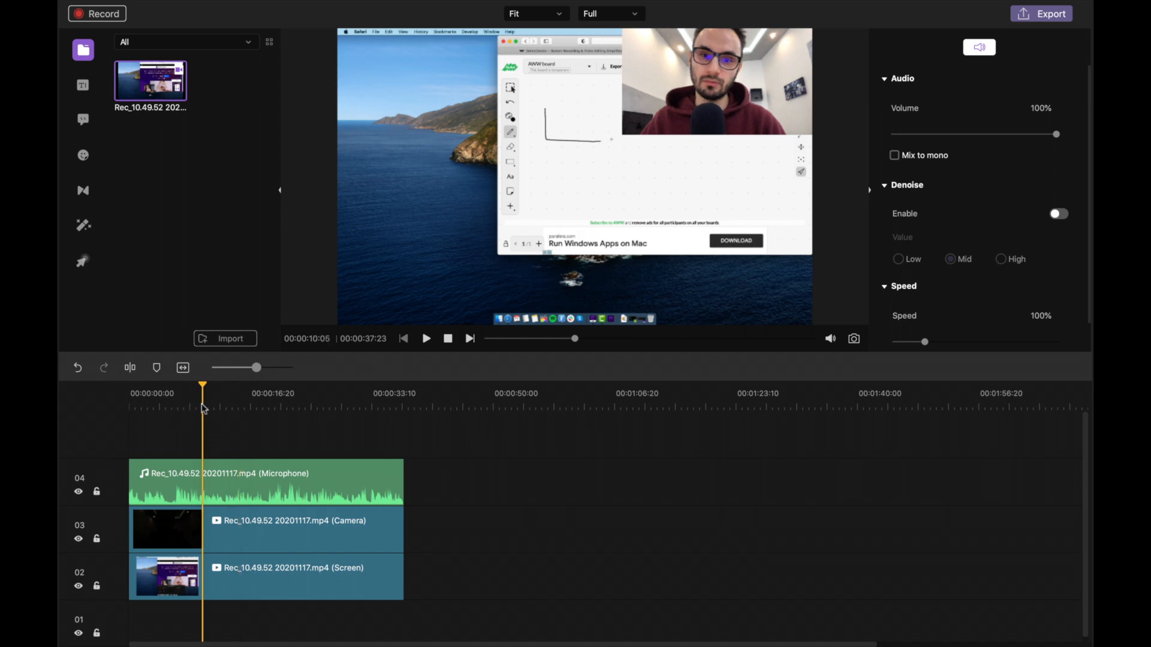
{"action": "left_click", "coordinate": [131, 369]}
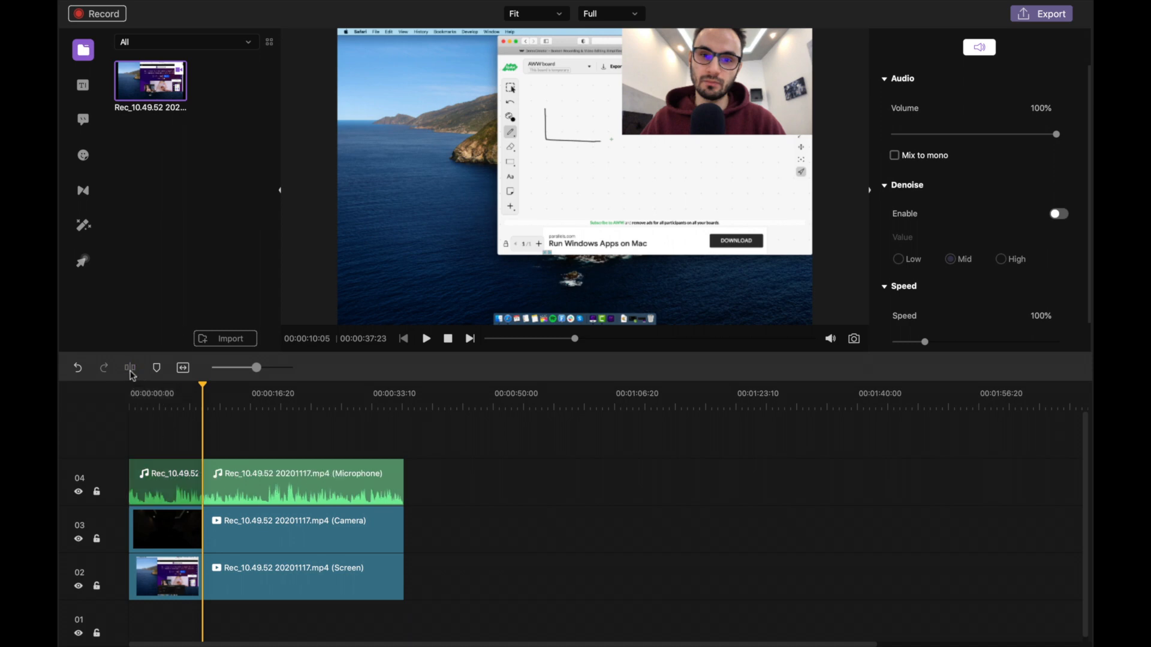
Step: Select the camera and screen clips together and split both at 00:00:10:05
{"action": "mouse_move", "coordinate": [202, 396]}
{"action": "left_mouse_down"}
{"action": "mouse_move", "coordinate": [240, 391]}
{"action": "mouse_move", "coordinate": [204, 391]}
{"action": "left_mouse_up"}
{"action": "left_click", "coordinate": [214, 609]}
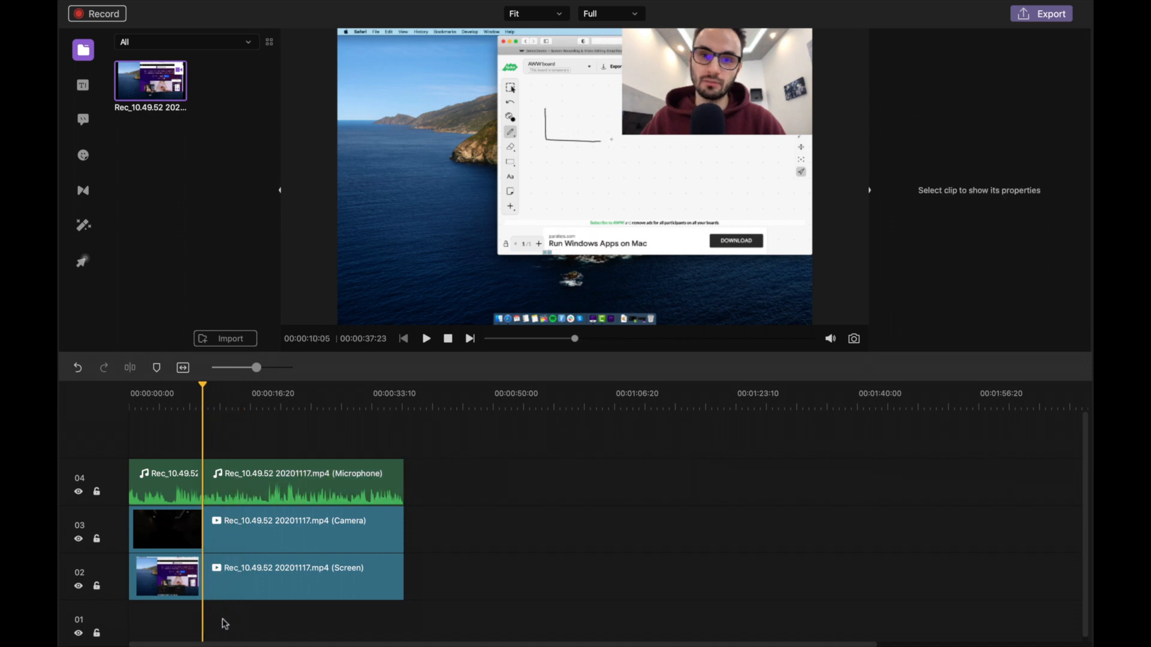
{"action": "left_click_drag", "start_coordinate": [223, 617], "coordinate": [172, 539]}
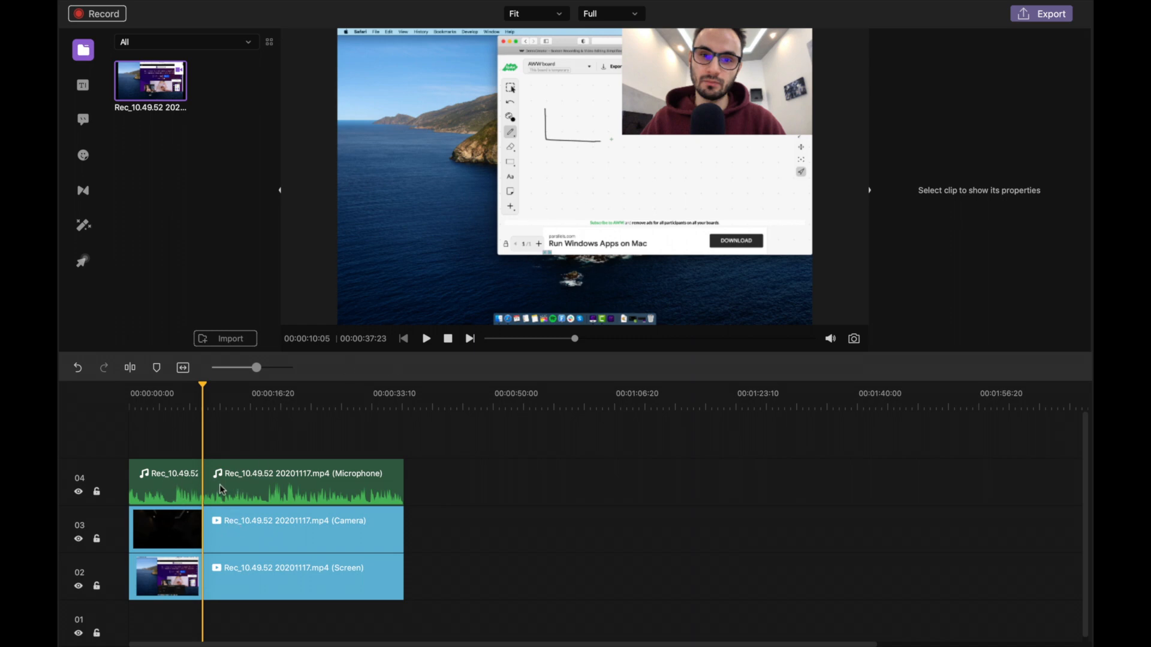
{"action": "left_click", "coordinate": [130, 367]}
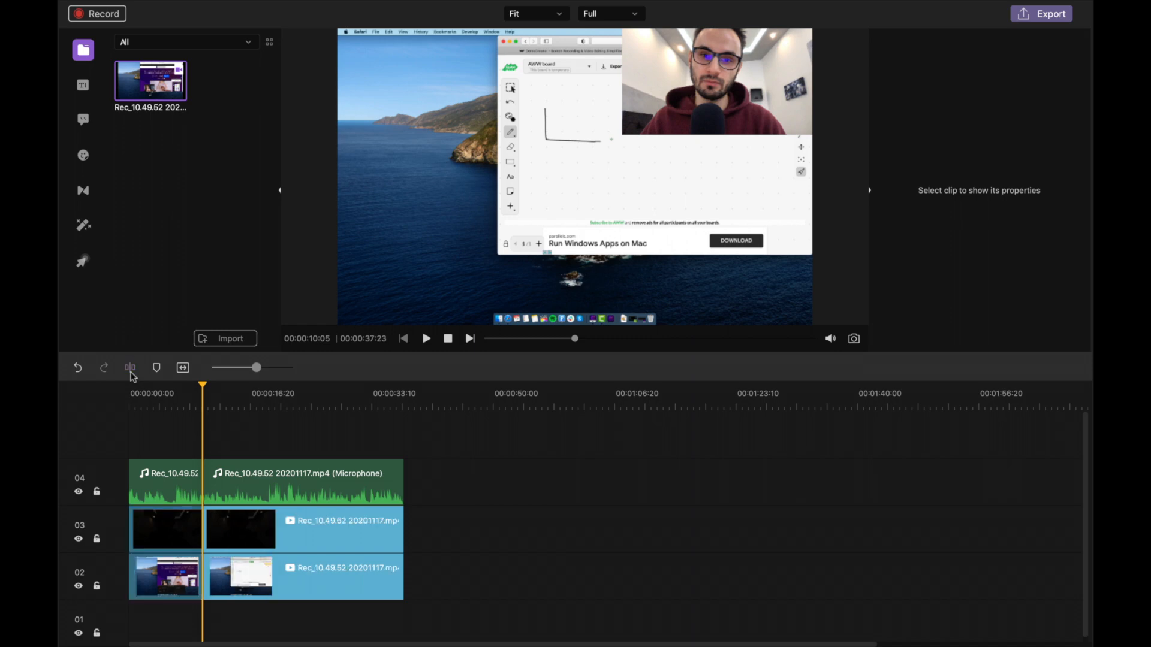
Step: Delete the opening segments before the split from the microphone, camera and screen tracks
{"action": "left_click", "coordinate": [291, 410]}
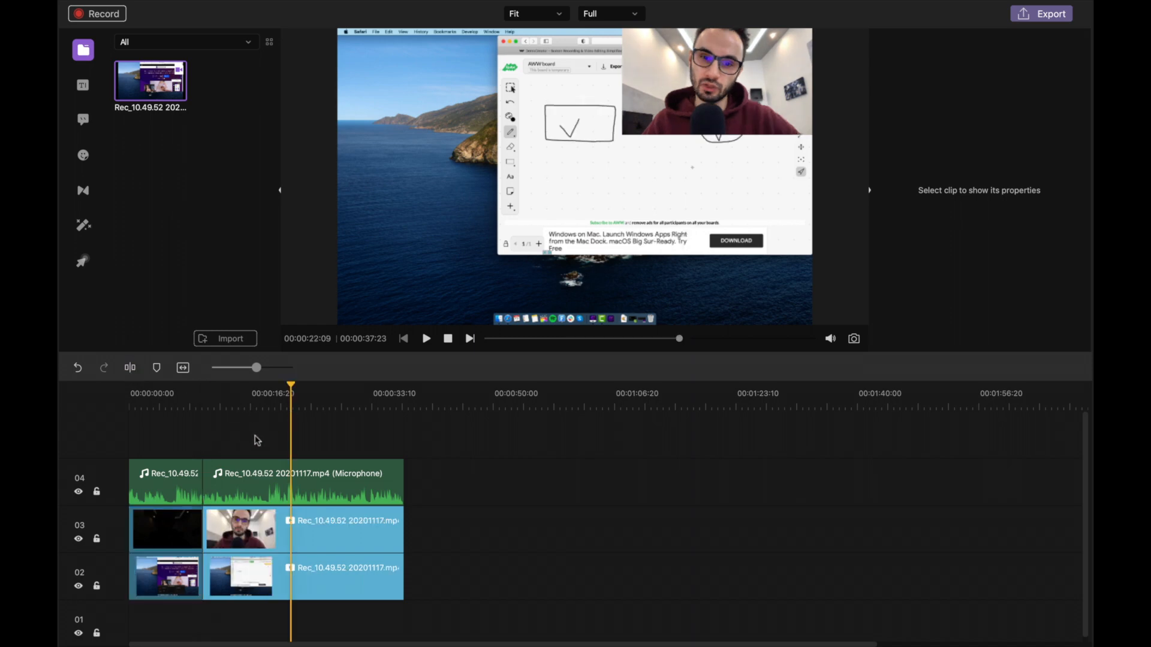
{"action": "left_click_drag", "start_coordinate": [174, 448], "coordinate": [148, 617]}
{"action": "left_click", "coordinate": [175, 442]}
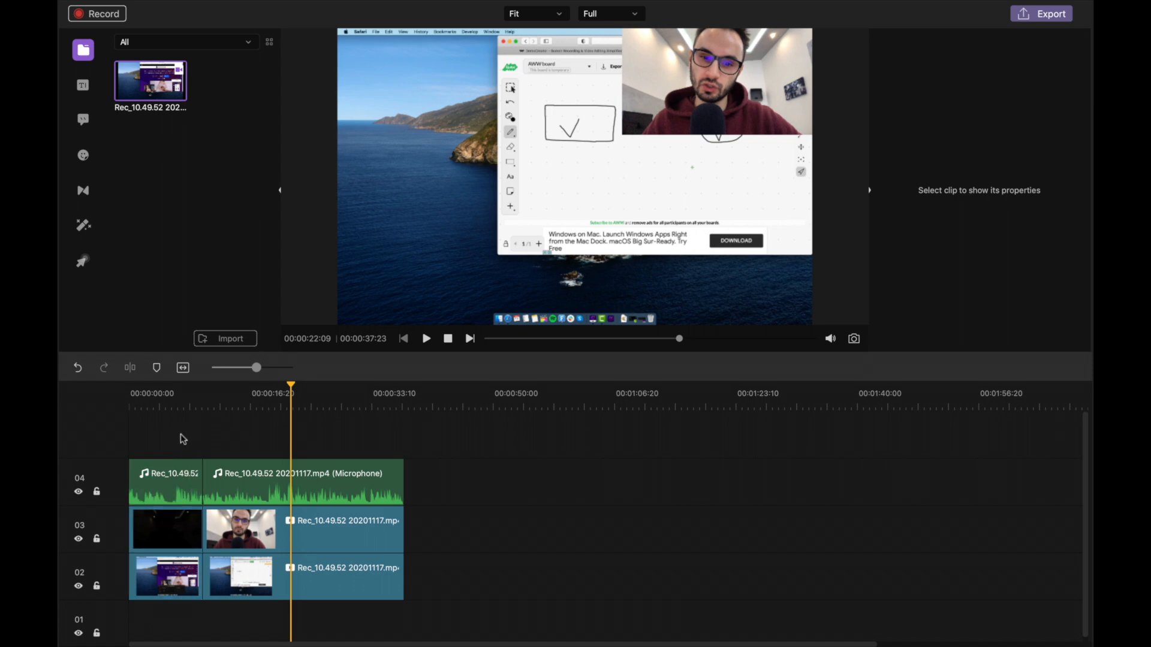
{"action": "left_click_drag", "start_coordinate": [182, 439], "coordinate": [163, 633]}
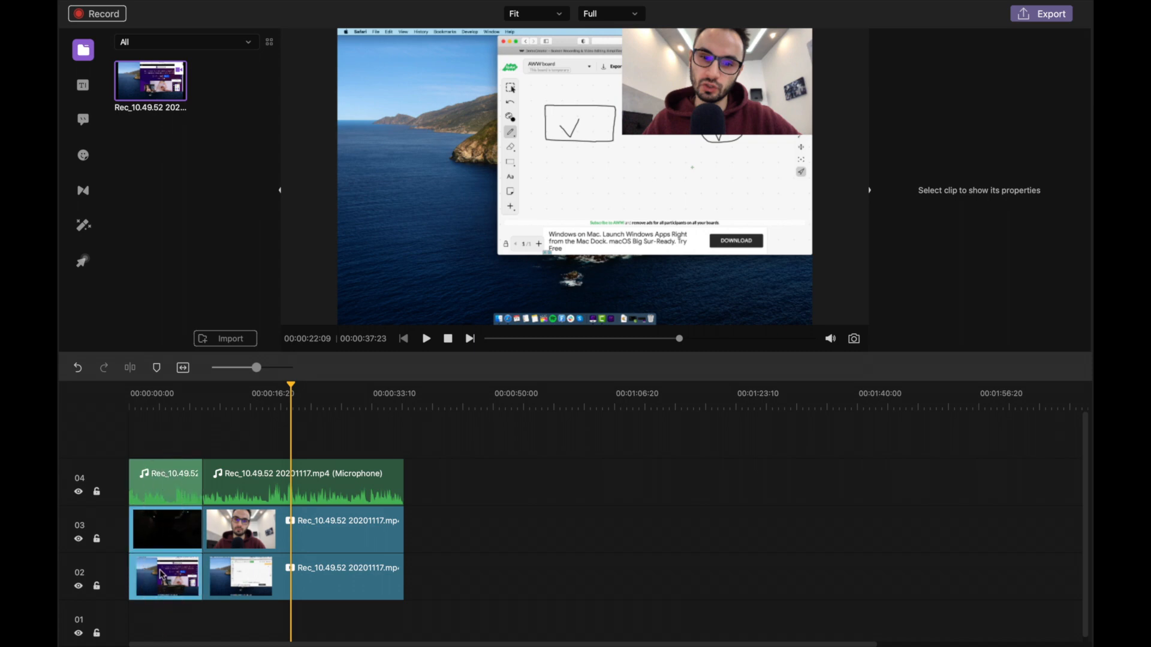
{"action": "key", "text": "Delete"}
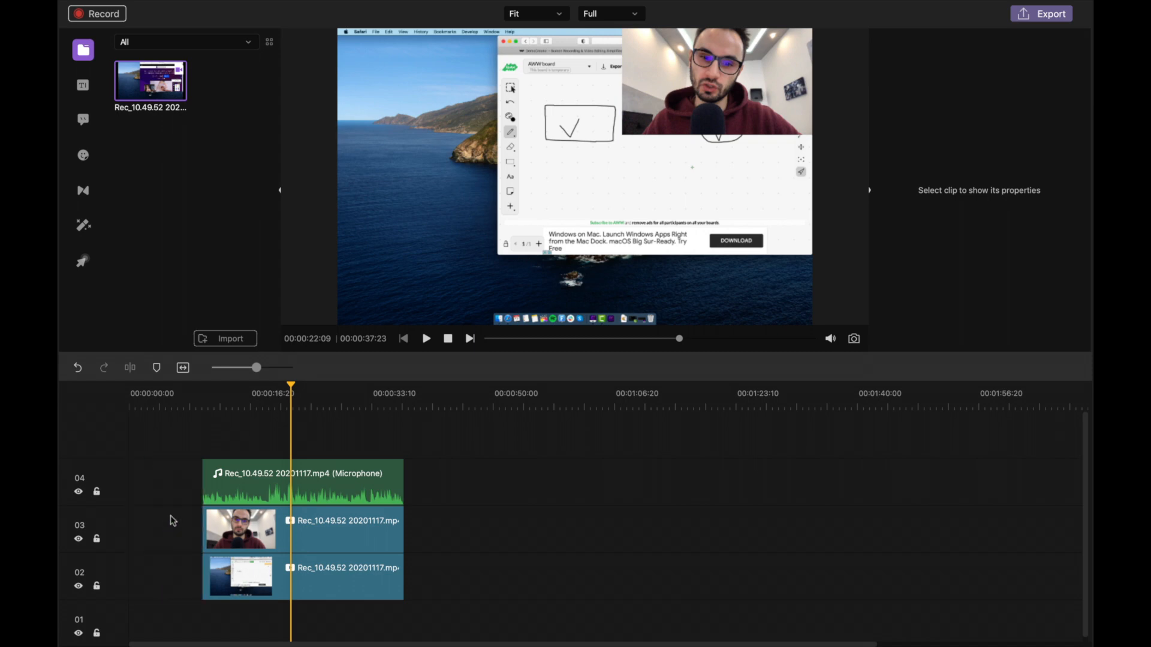
Step: Move the remaining microphone, camera and screen clips together to the start of the timeline
{"action": "left_click_drag", "start_coordinate": [182, 466], "coordinate": [275, 622]}
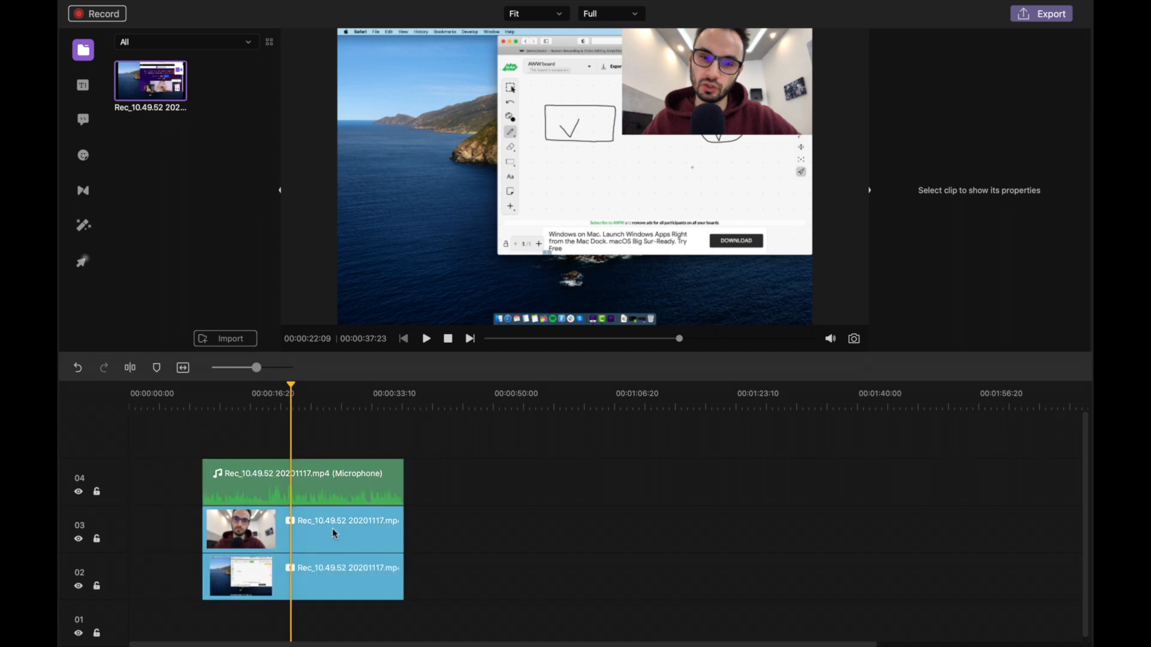
{"action": "left_click_drag", "start_coordinate": [348, 498], "coordinate": [274, 498]}
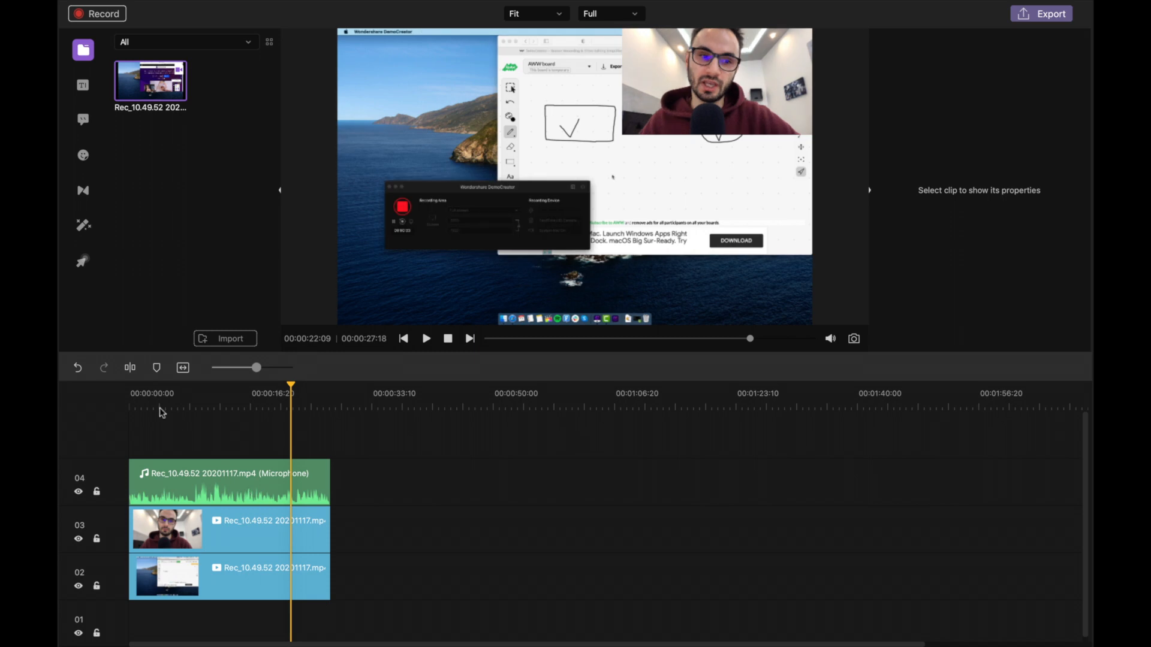
{"action": "left_click", "coordinate": [163, 433]}
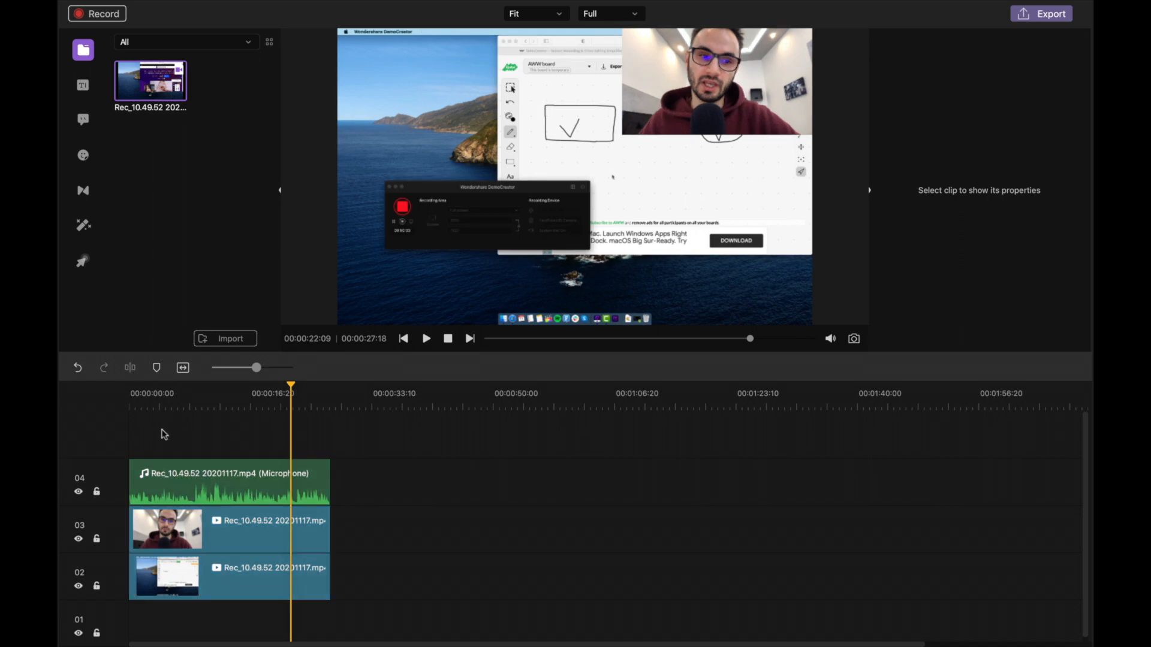
Step: Lower the microphone clip's volume to about 14%
{"action": "left_click", "coordinate": [176, 486]}
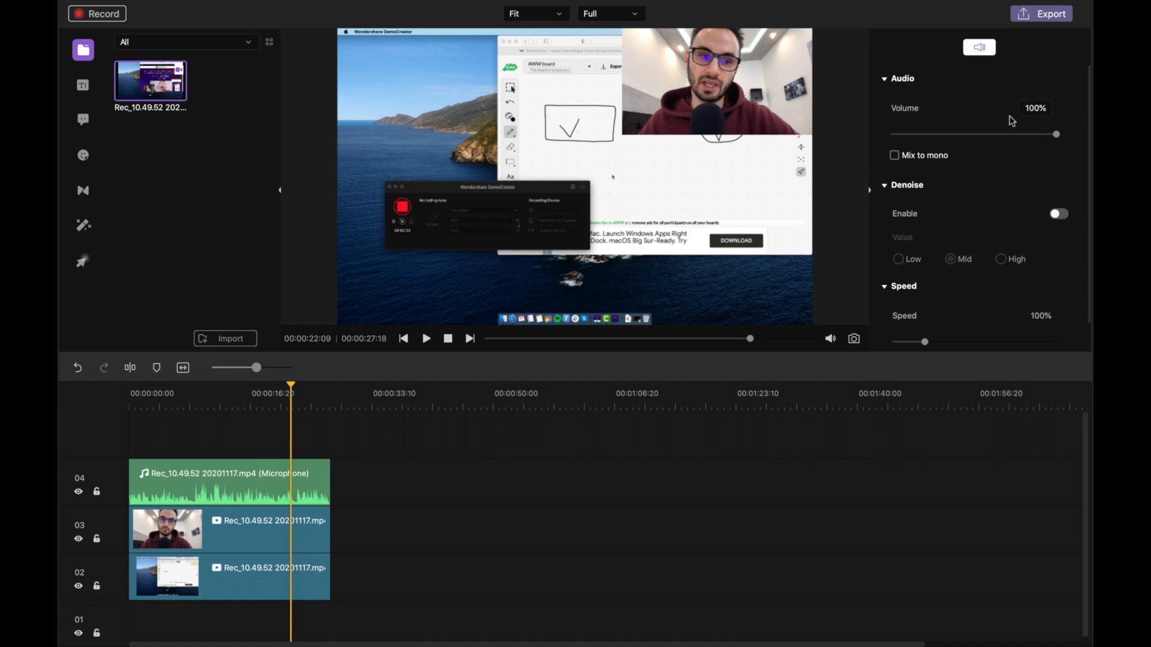
{"action": "left_click_drag", "start_coordinate": [1059, 140], "coordinate": [921, 138]}
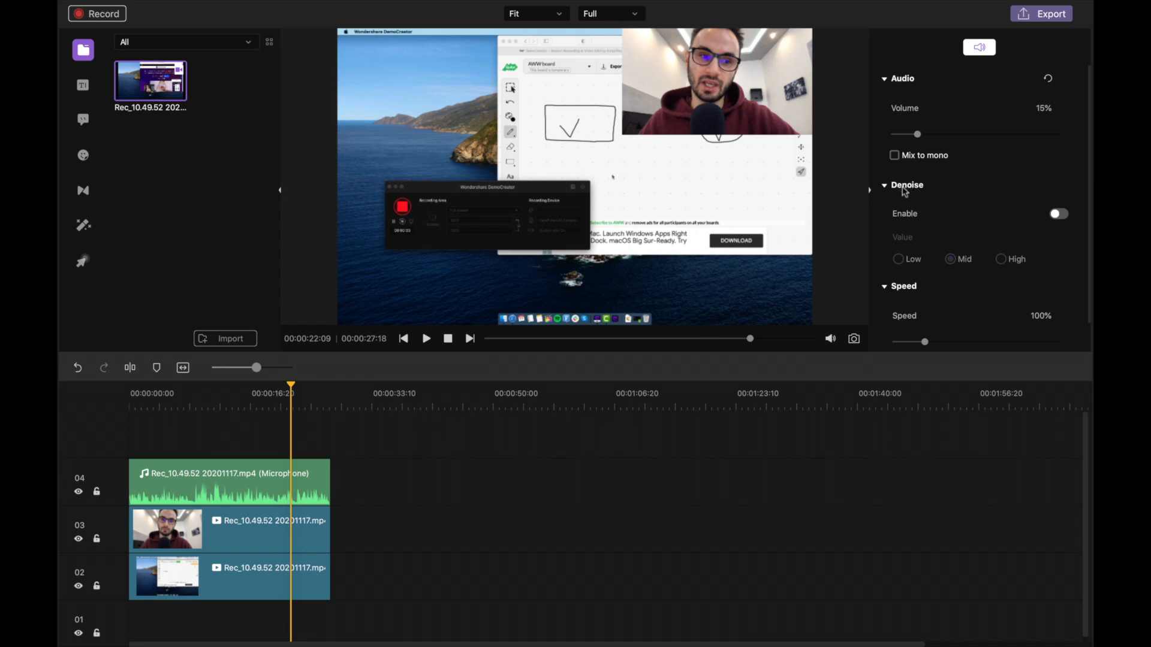
Step: Try denoising the microphone clip at the Low and High levels, and disable denoise again
{"action": "left_click", "coordinate": [1060, 215]}
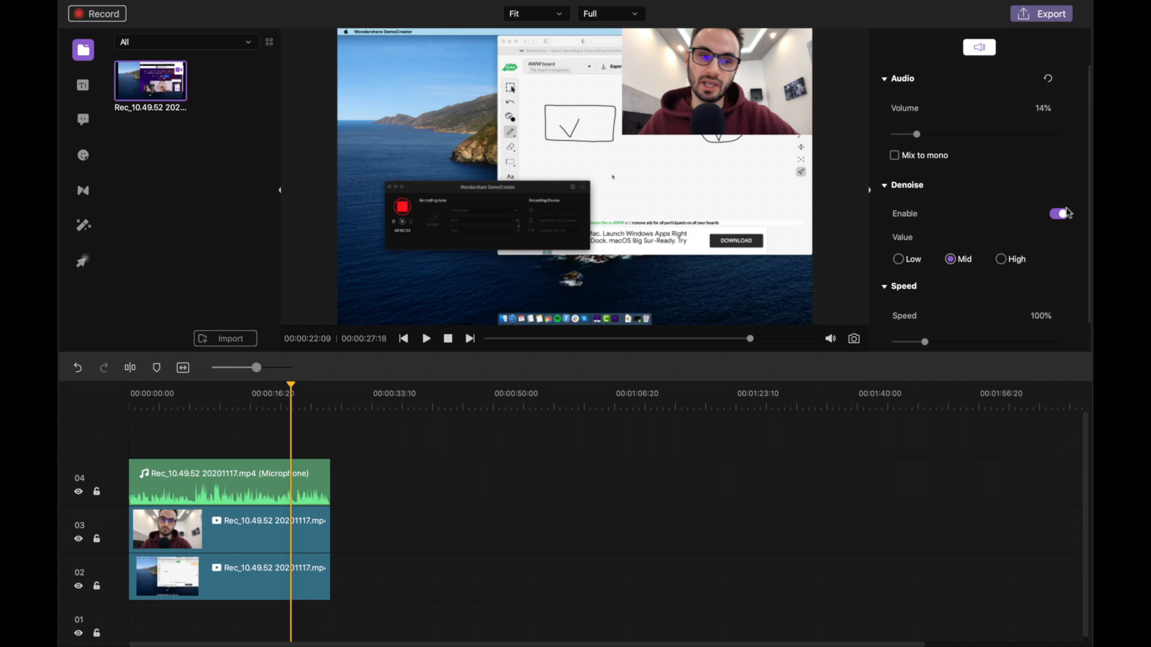
{"action": "left_click", "coordinate": [909, 260]}
{"action": "left_click", "coordinate": [1001, 260]}
{"action": "left_click", "coordinate": [1057, 216]}
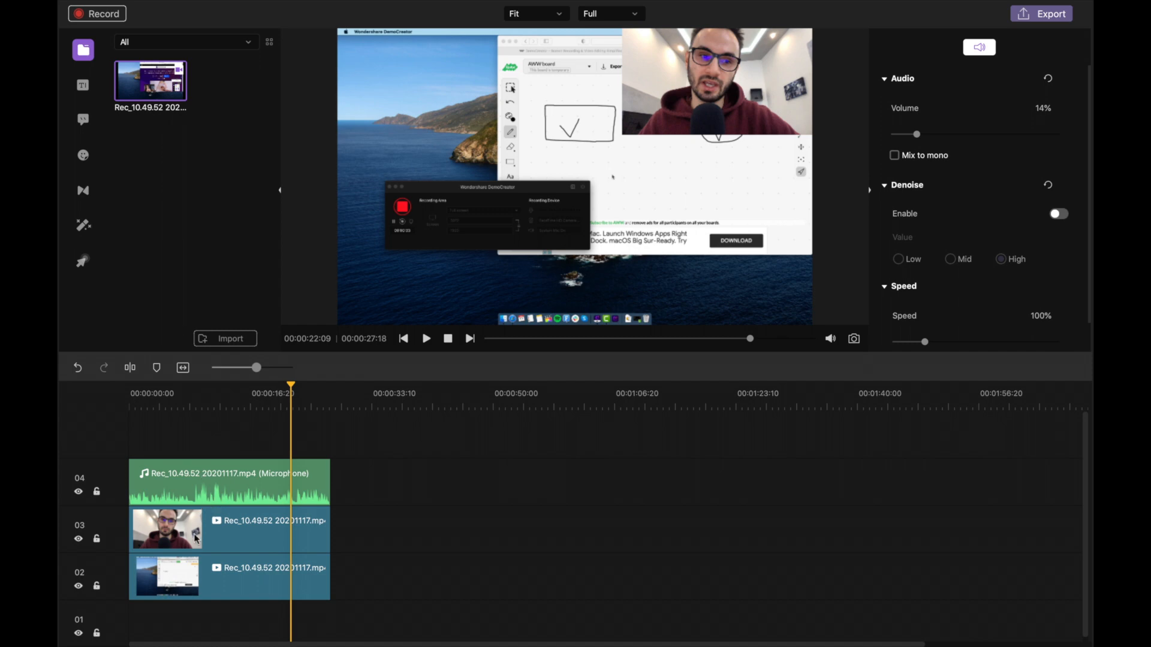
Step: Move the webcam overlay to the lower-left corner of the video frame and shrink it to about 23% scale
{"action": "left_click", "coordinate": [205, 532]}
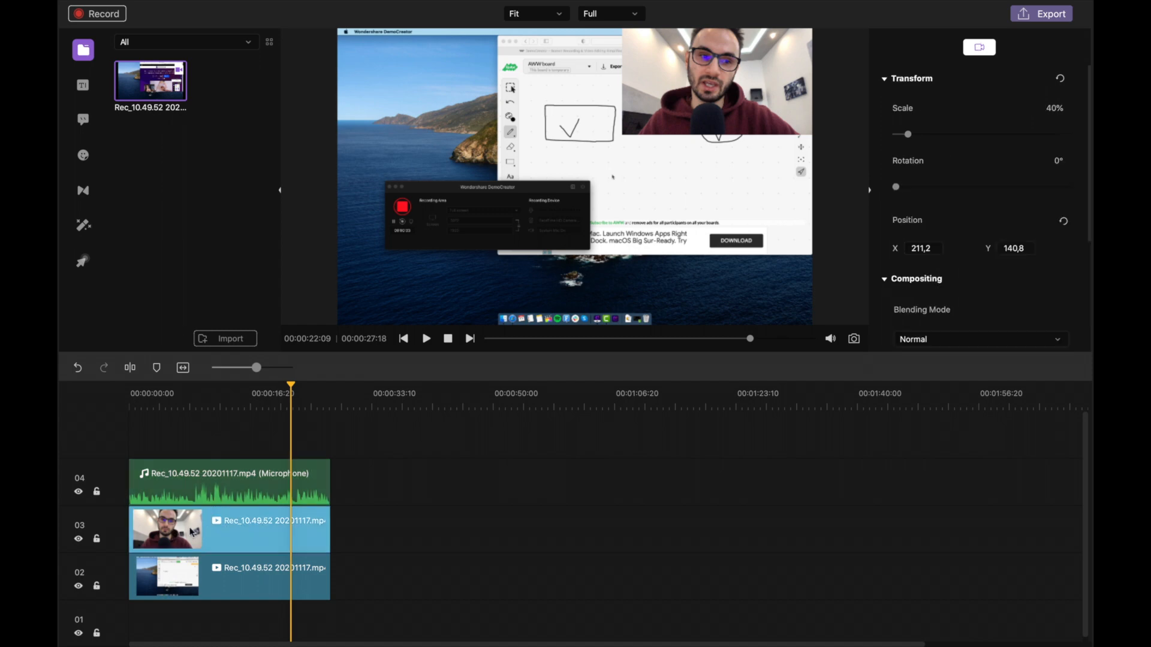
{"action": "left_click", "coordinate": [723, 100]}
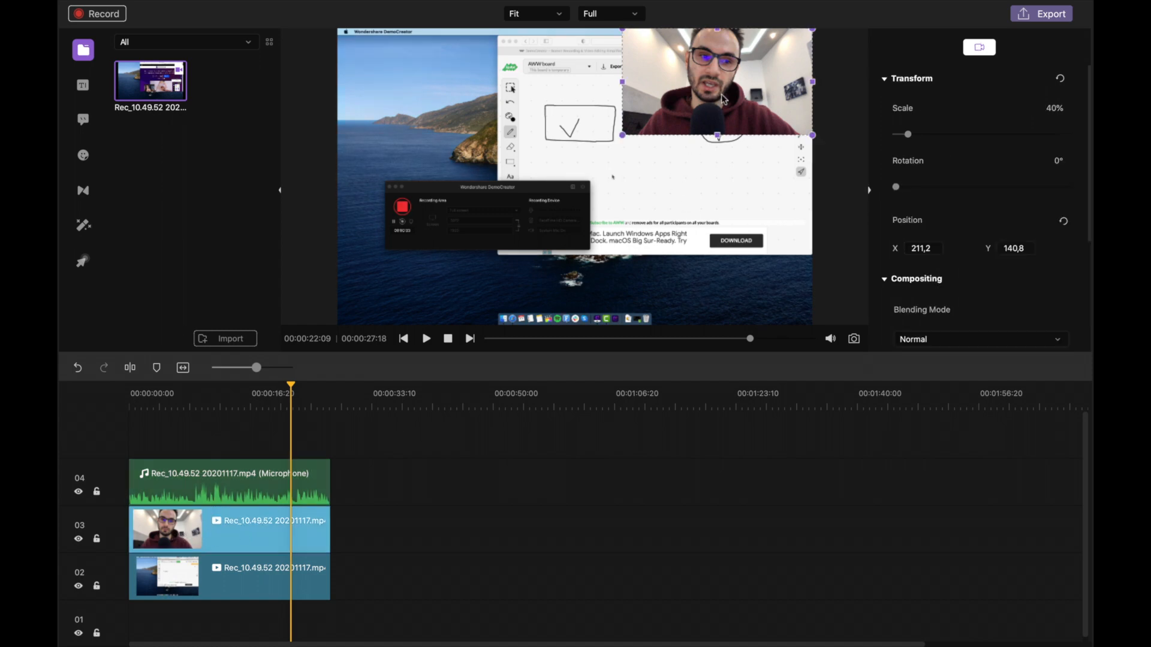
{"action": "left_click_drag", "start_coordinate": [760, 76], "coordinate": [482, 261]}
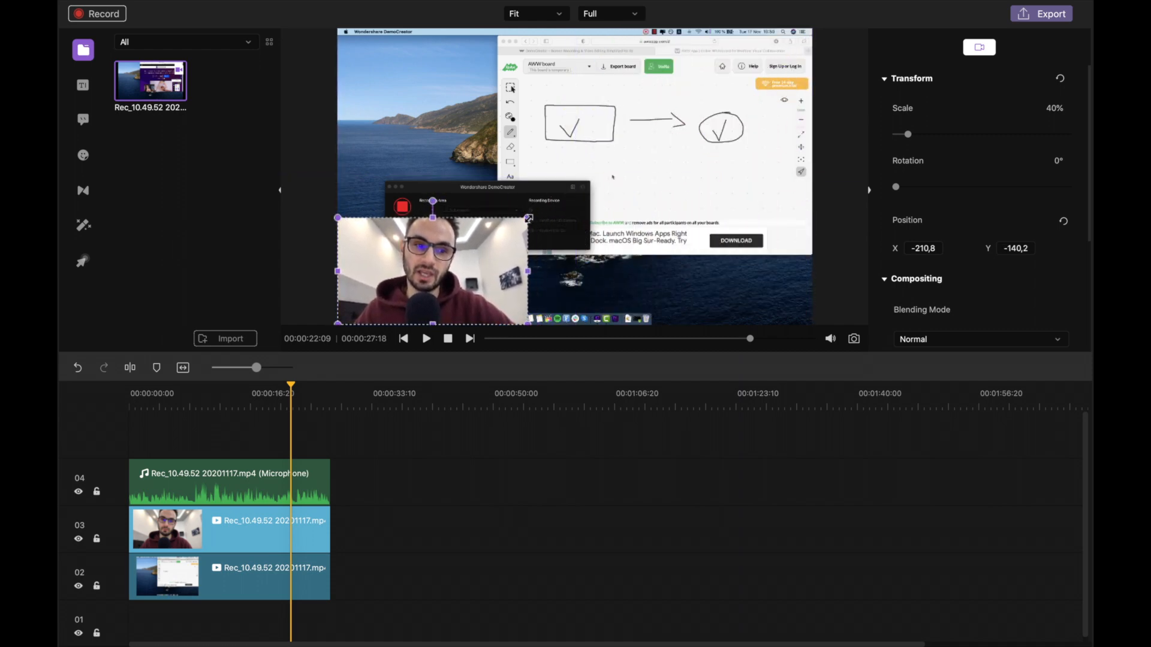
{"action": "left_click_drag", "start_coordinate": [528, 217], "coordinate": [436, 266]}
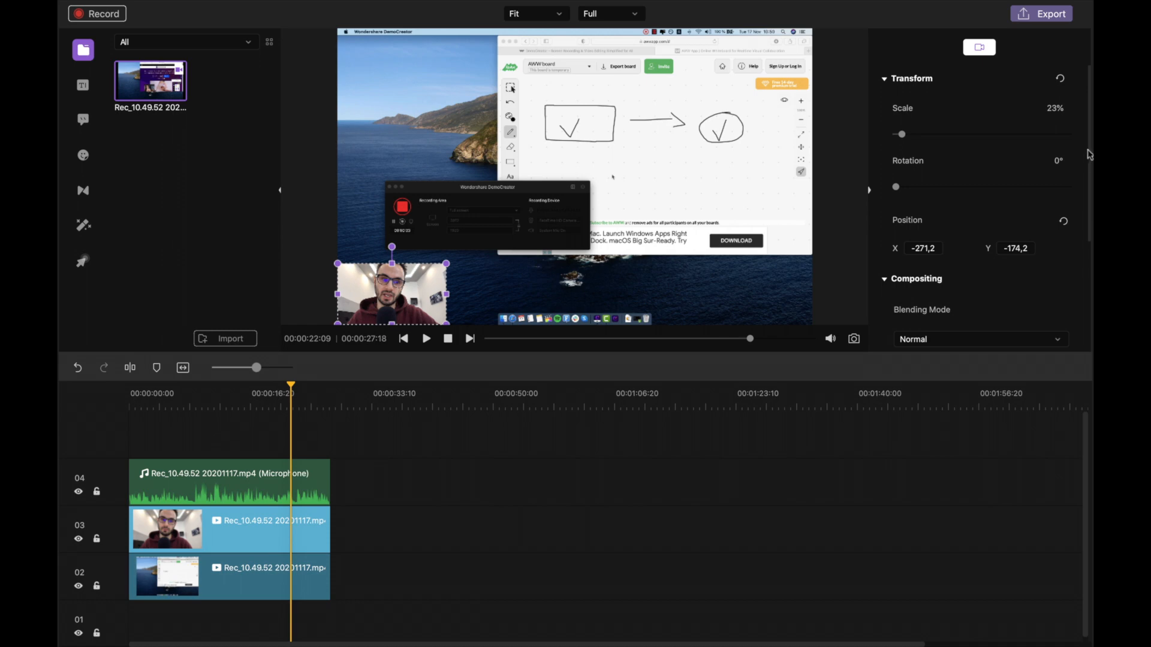
Step: Try lowering the webcam overlay's opacity to 68%, and restore it to 100%
{"action": "left_click_drag", "start_coordinate": [1090, 155], "coordinate": [1092, 281]}
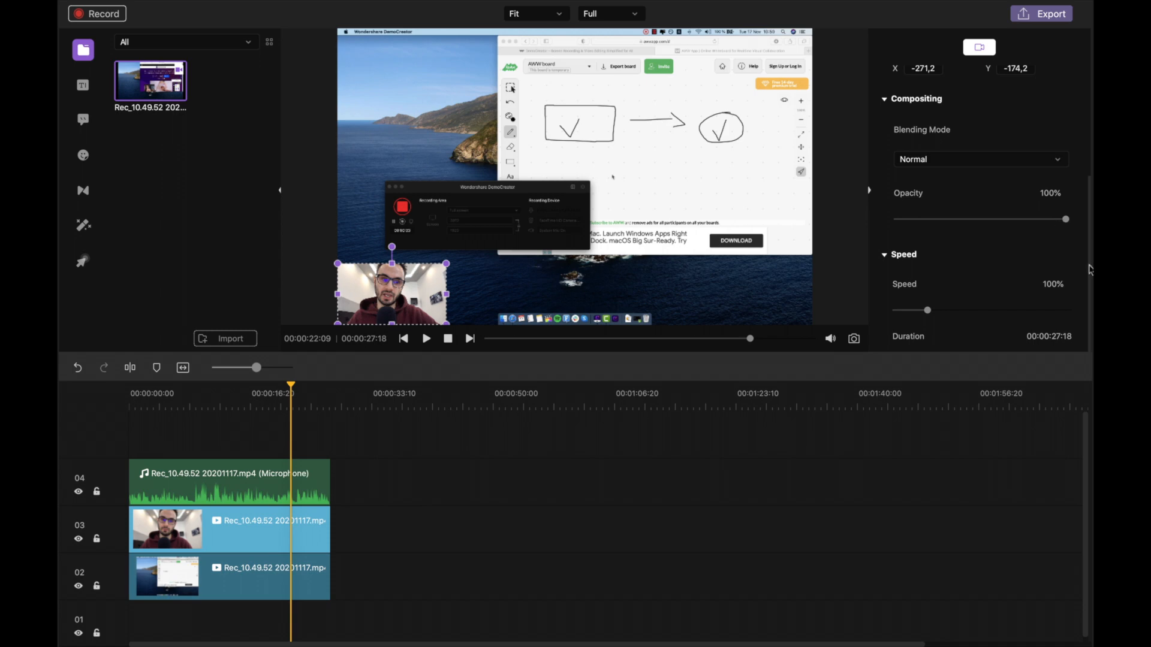
{"action": "left_click_drag", "start_coordinate": [1090, 268], "coordinate": [1083, 201]}
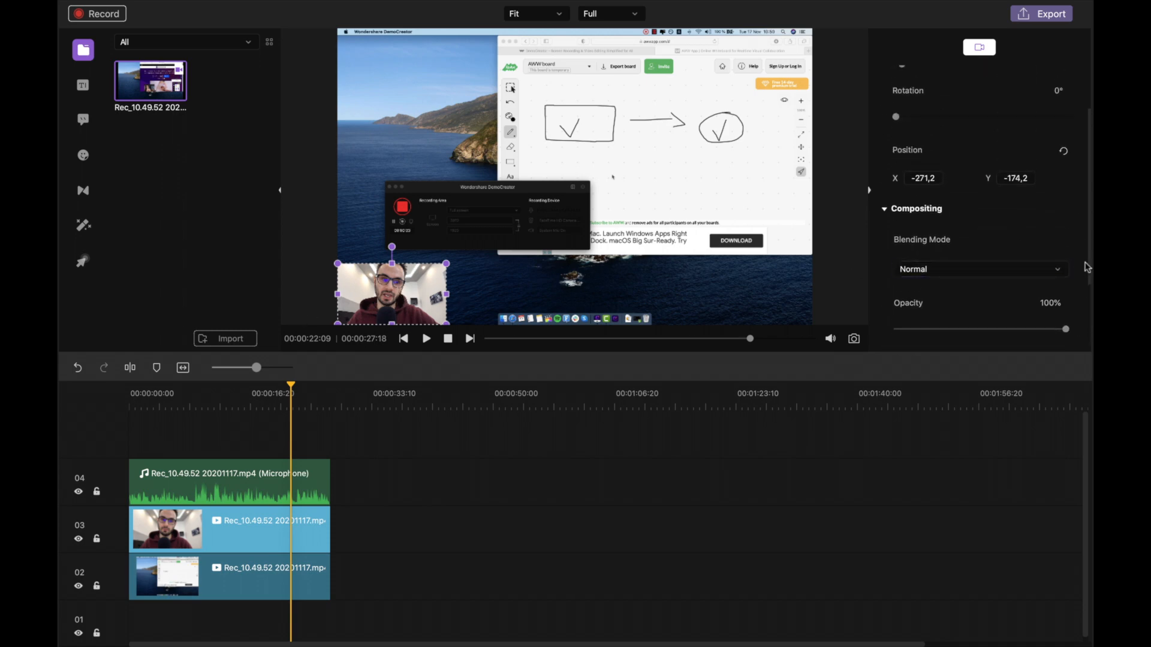
{"action": "scroll", "coordinate": [1089, 268], "scroll_direction": "down", "scroll_amount": 1}
{"action": "left_click_drag", "start_coordinate": [1065, 306], "coordinate": [1012, 308]}
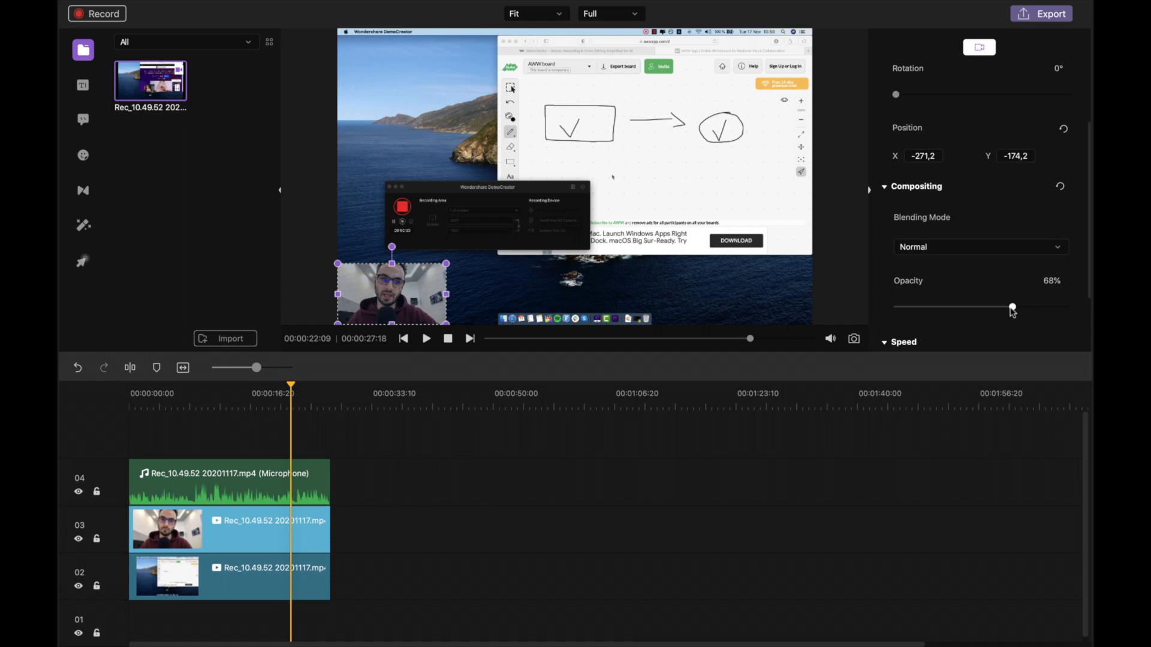
{"action": "left_click_drag", "start_coordinate": [1012, 308], "coordinate": [1091, 305]}
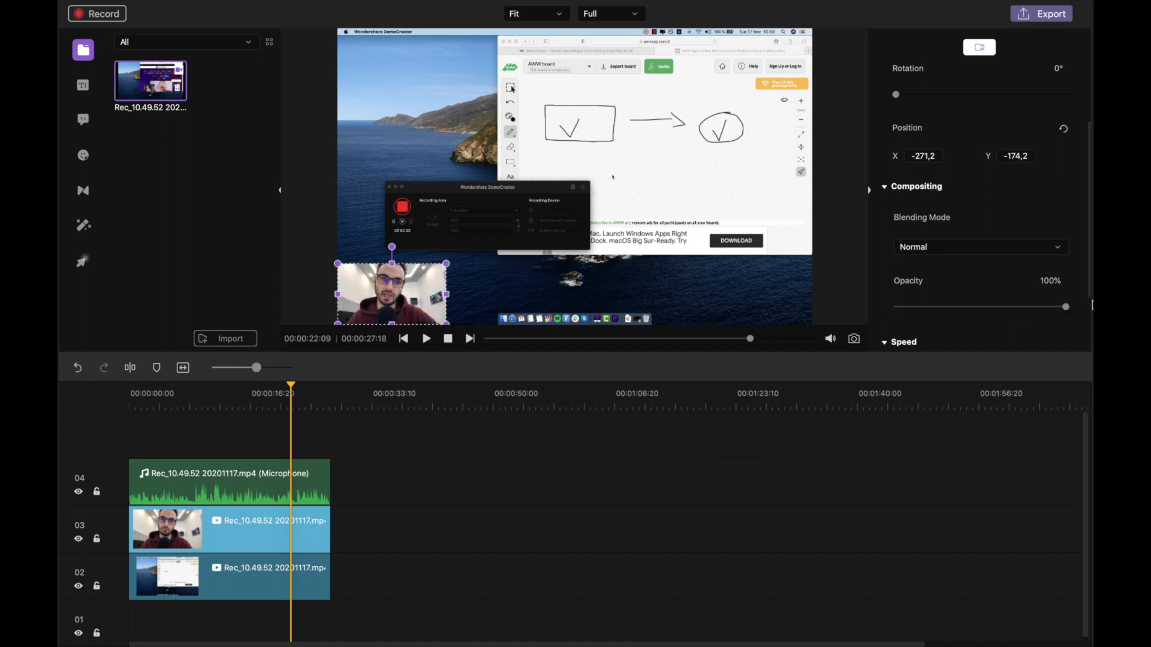
Step: Move the webcam overlay slightly inward from the frame's lower-left corner, to about X -257.2, Y -161.2
{"action": "left_click_drag", "start_coordinate": [397, 289], "coordinate": [406, 282]}
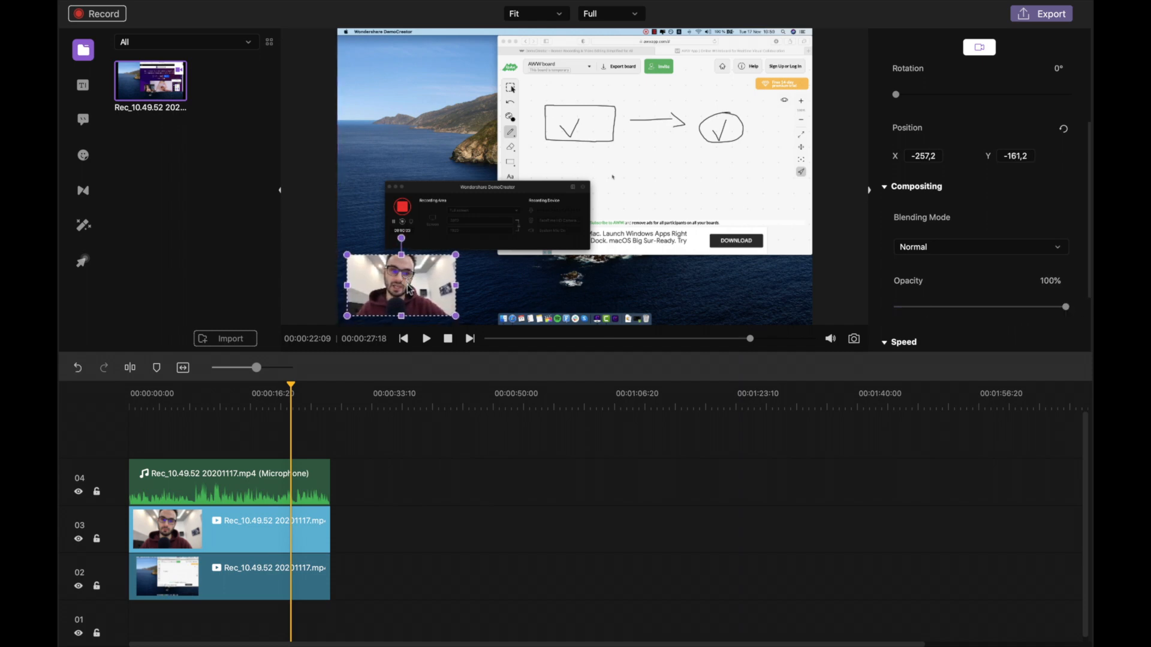
Step: Try scaling the screen recording clip to about 216% and rotating it about 91°, and reset its transform
{"action": "left_click", "coordinate": [181, 583]}
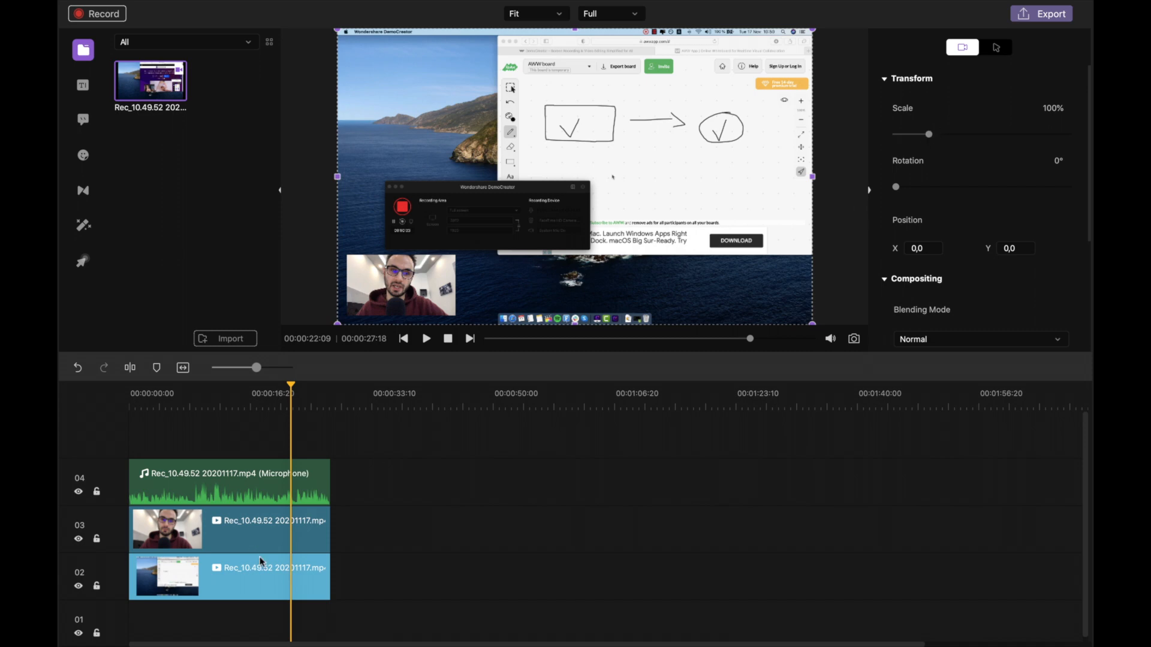
{"action": "left_click_drag", "start_coordinate": [928, 134], "coordinate": [969, 136]}
{"action": "left_click_drag", "start_coordinate": [896, 187], "coordinate": [940, 189]}
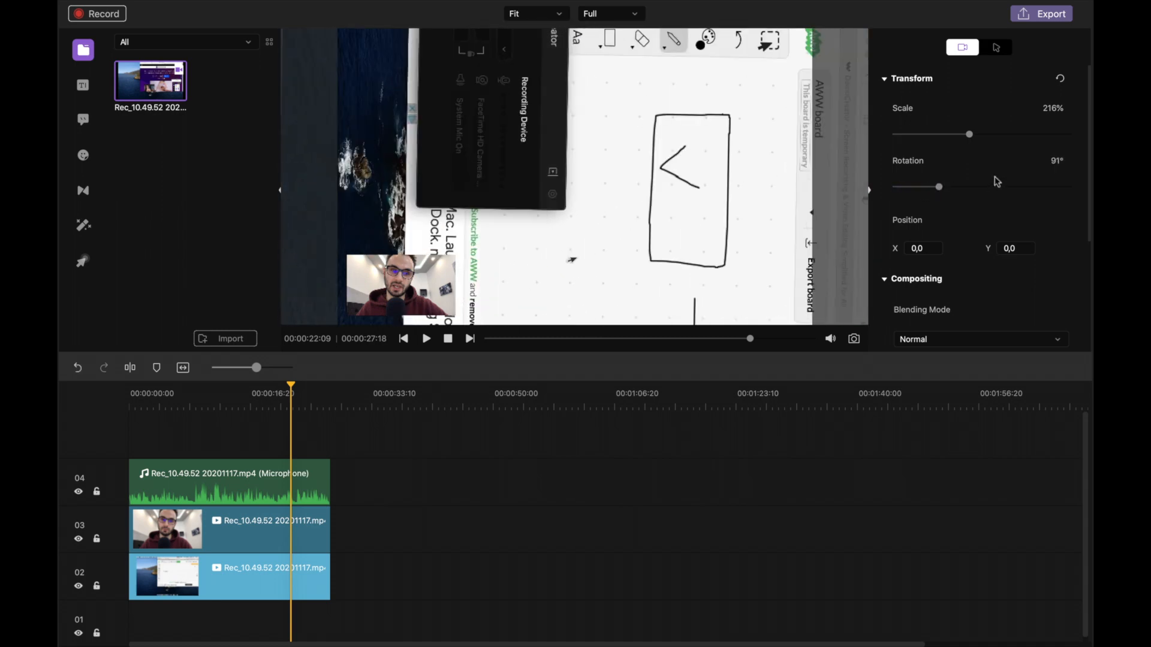
{"action": "left_click", "coordinate": [1061, 80]}
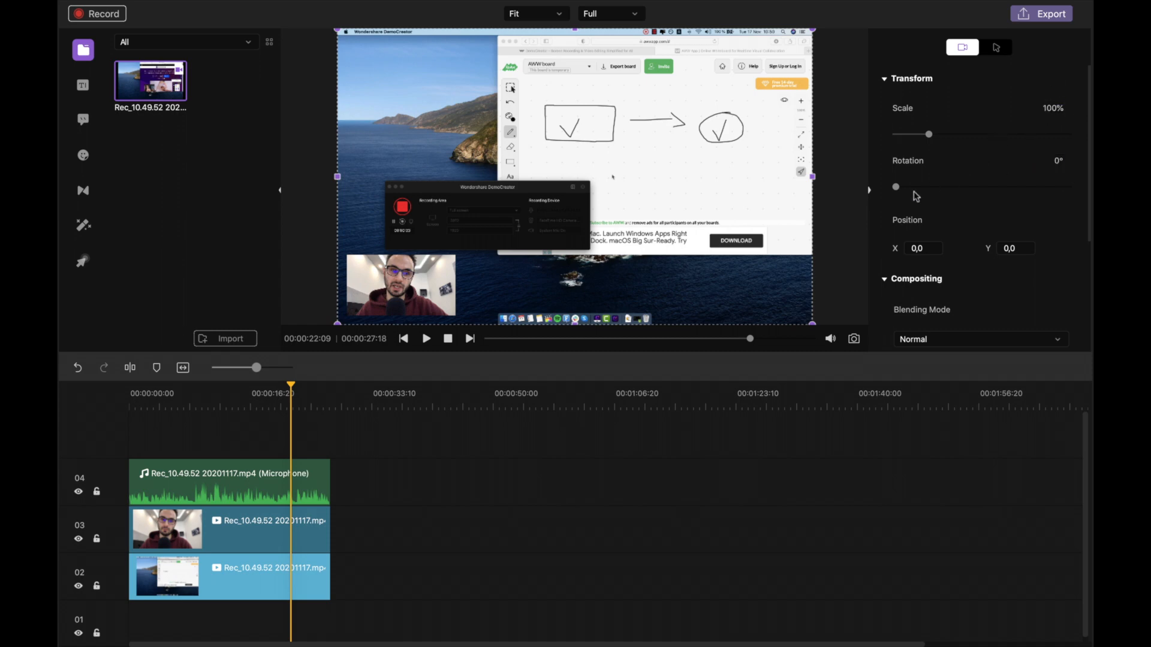
Step: Set the screen recording's cursor to 500% scale and 100% opacity, and check it at earlier points in the video
{"action": "left_click", "coordinate": [997, 47]}
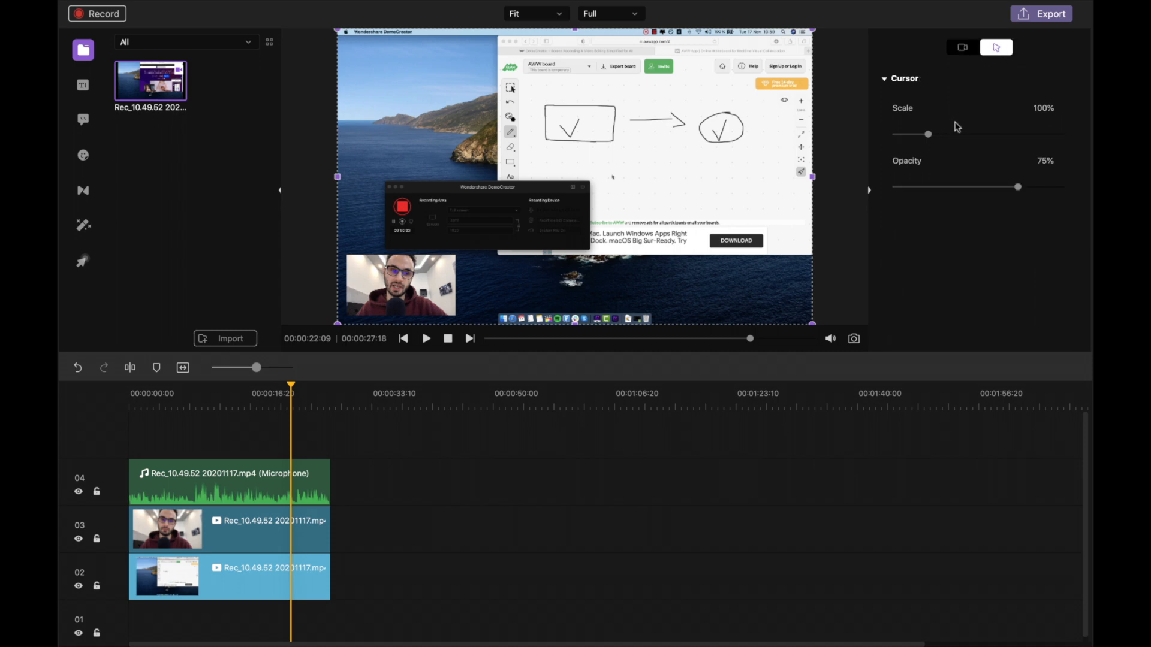
{"action": "left_click_drag", "start_coordinate": [930, 134], "coordinate": [1092, 136]}
{"action": "left_click_drag", "start_coordinate": [1019, 190], "coordinate": [1063, 193]}
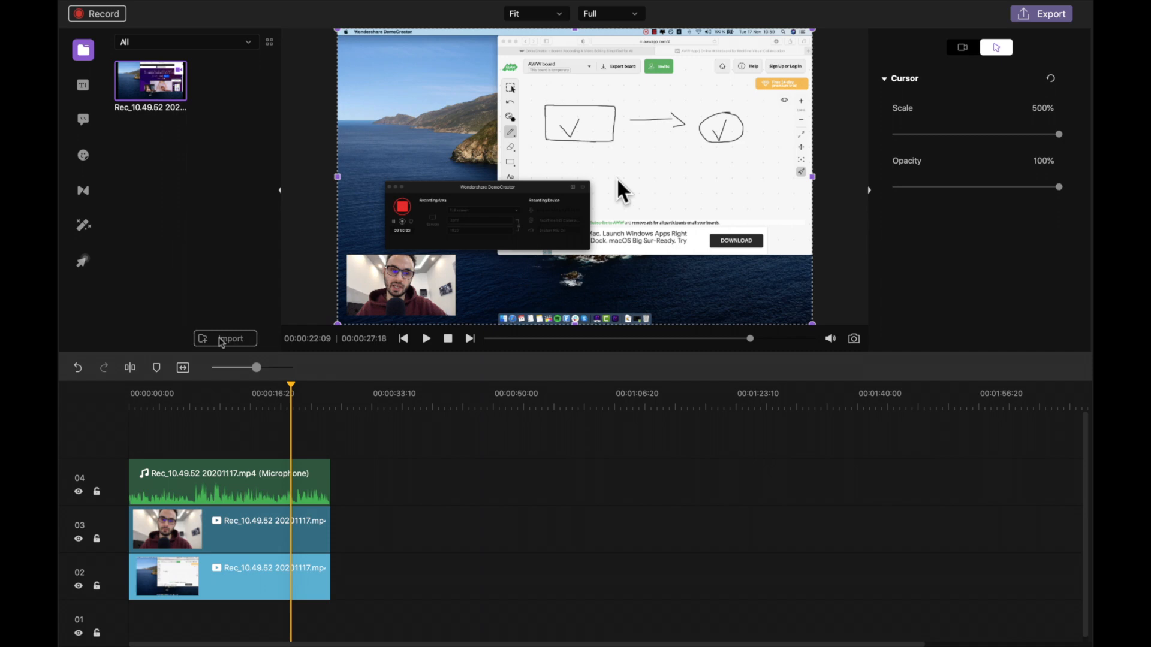
{"action": "left_click", "coordinate": [200, 397]}
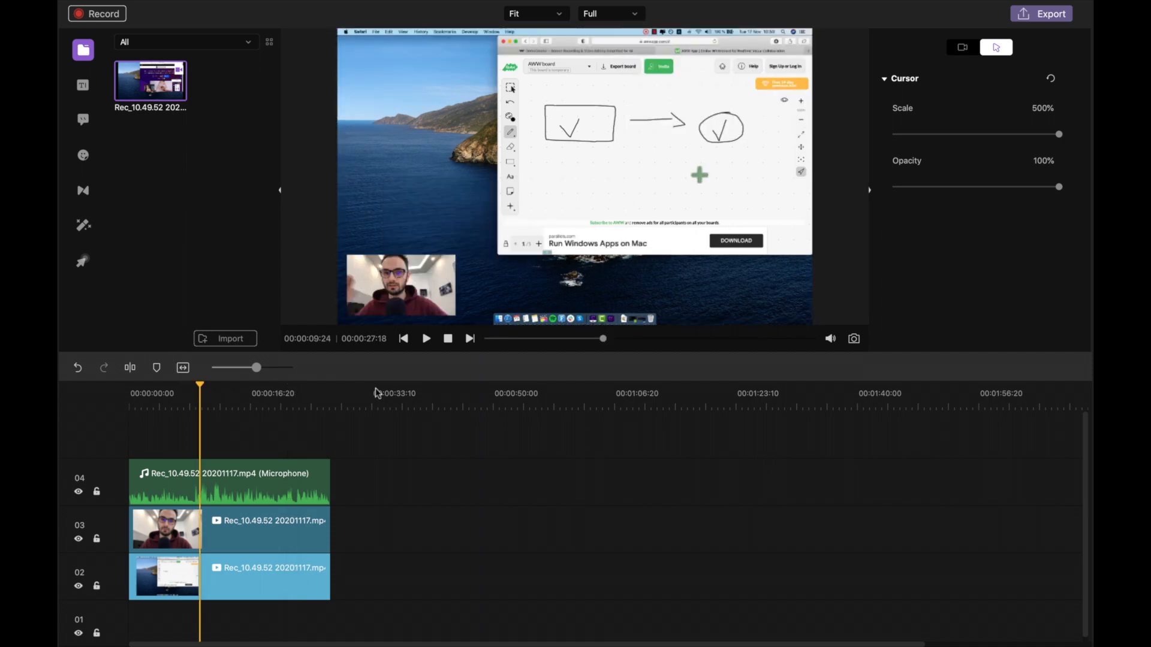
{"action": "mouse_move", "coordinate": [166, 396]}
{"action": "left_mouse_down"}
{"action": "mouse_move", "coordinate": [146, 399]}
{"action": "mouse_move", "coordinate": [208, 404]}
{"action": "mouse_move", "coordinate": [154, 413]}
{"action": "left_mouse_up"}
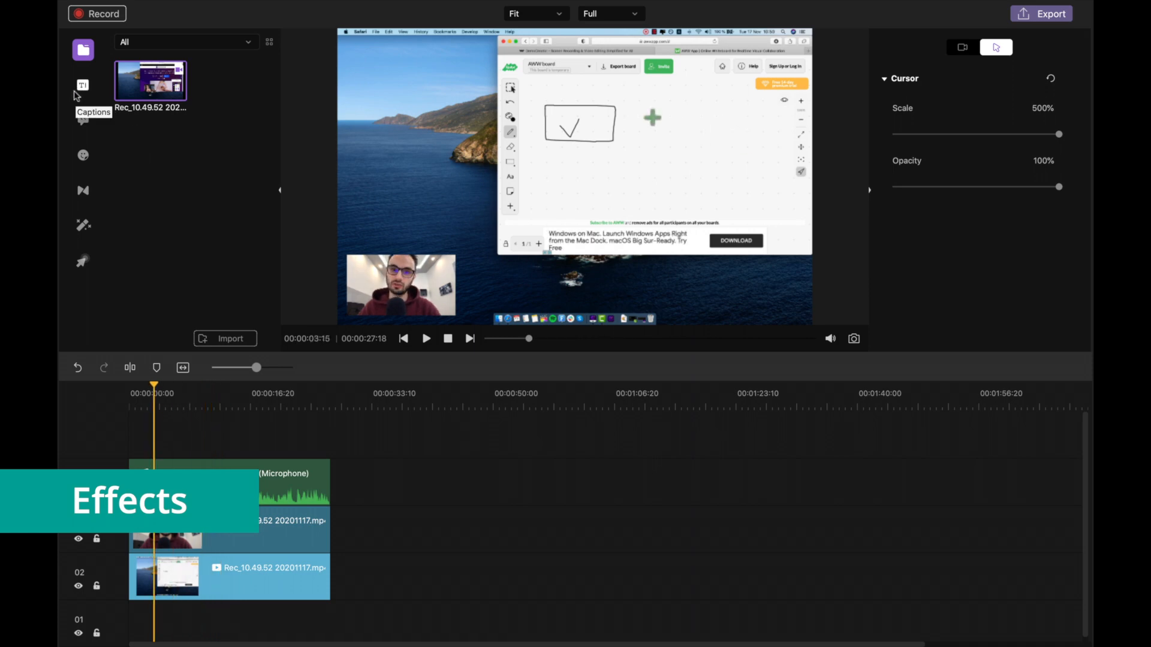
Step: Add the Opener 5 title on a new track at the start of the timeline
{"action": "left_click", "coordinate": [79, 90]}
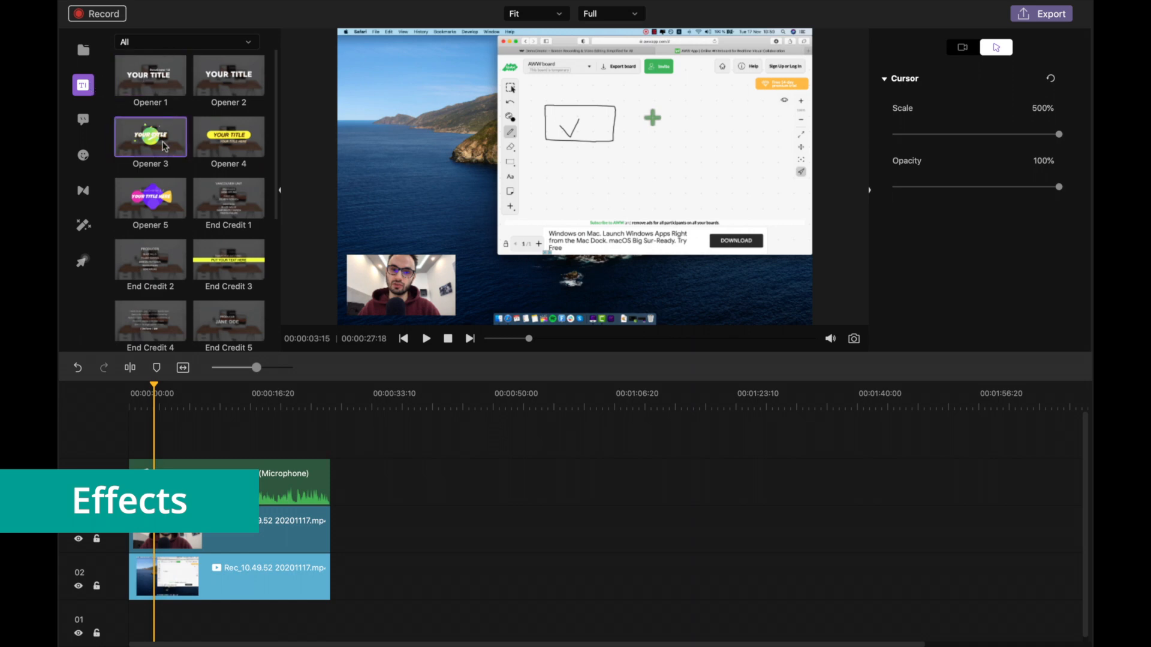
{"action": "left_click_drag", "start_coordinate": [142, 201], "coordinate": [151, 474]}
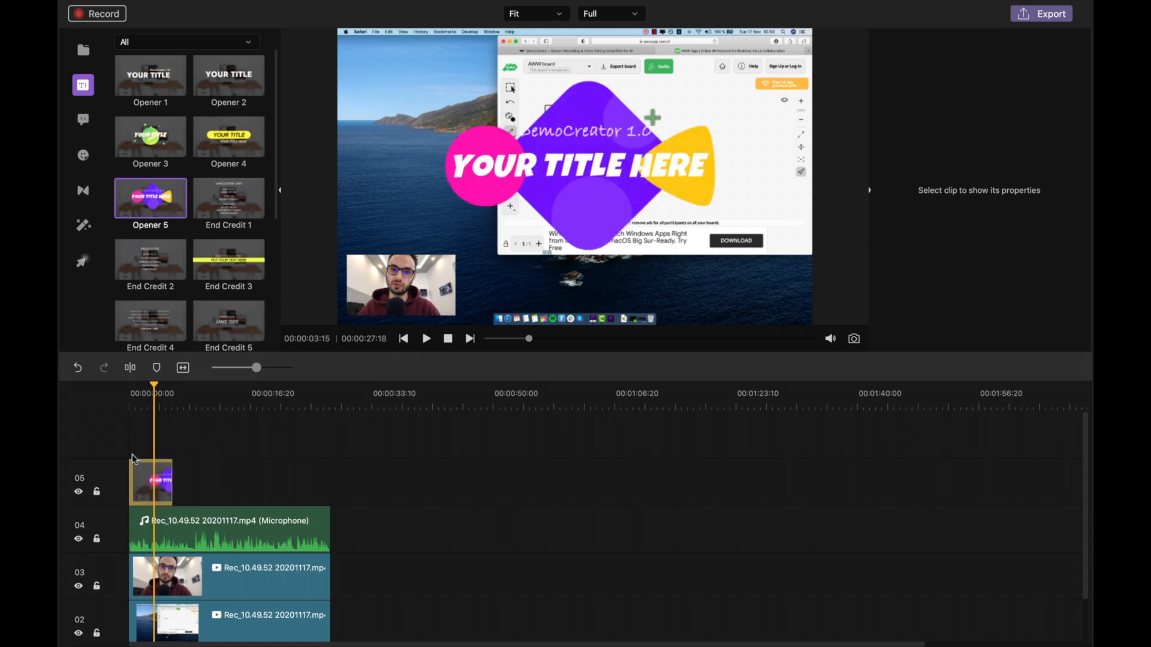
Step: Try bold on the opener's "YOUR TITLE HERE" text, switch it off again, and look through its border and shadow options
{"action": "left_click", "coordinate": [575, 170]}
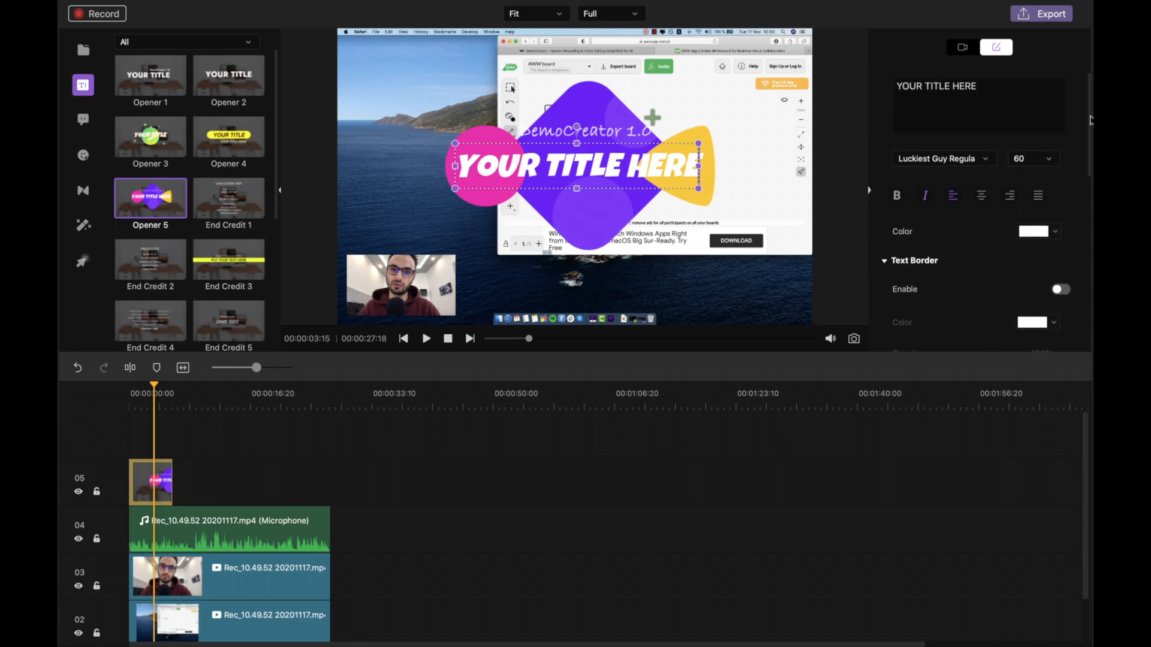
{"action": "left_click", "coordinate": [895, 219]}
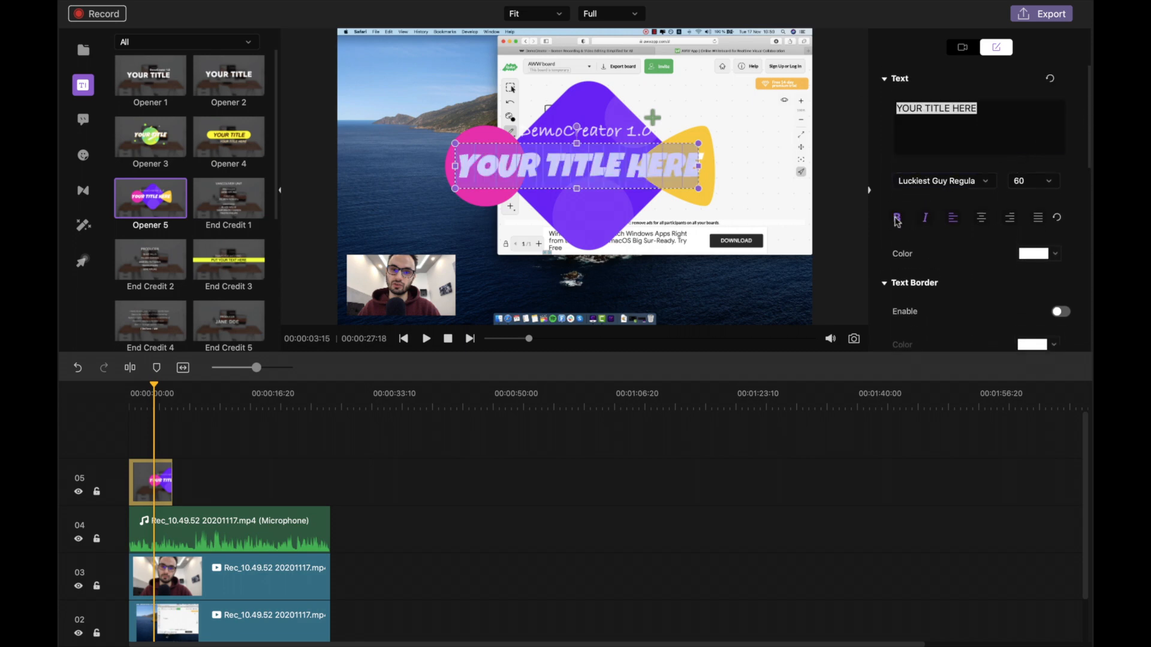
{"action": "left_click", "coordinate": [897, 222]}
{"action": "left_click", "coordinate": [613, 174]}
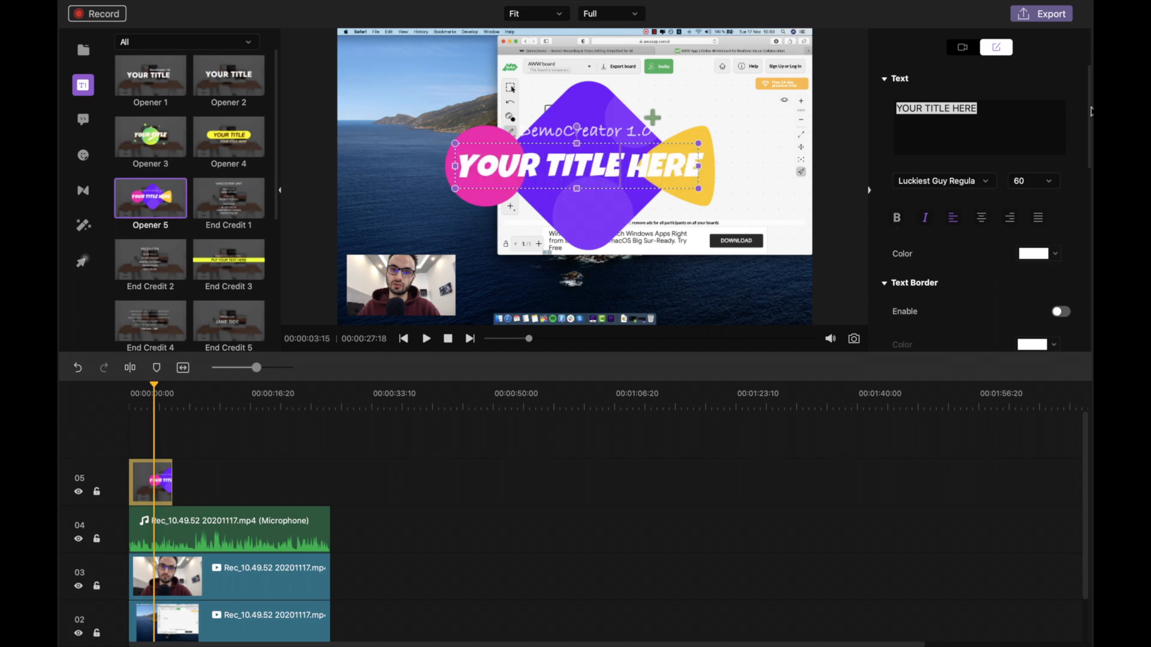
{"action": "left_click_drag", "start_coordinate": [1090, 111], "coordinate": [1092, 211]}
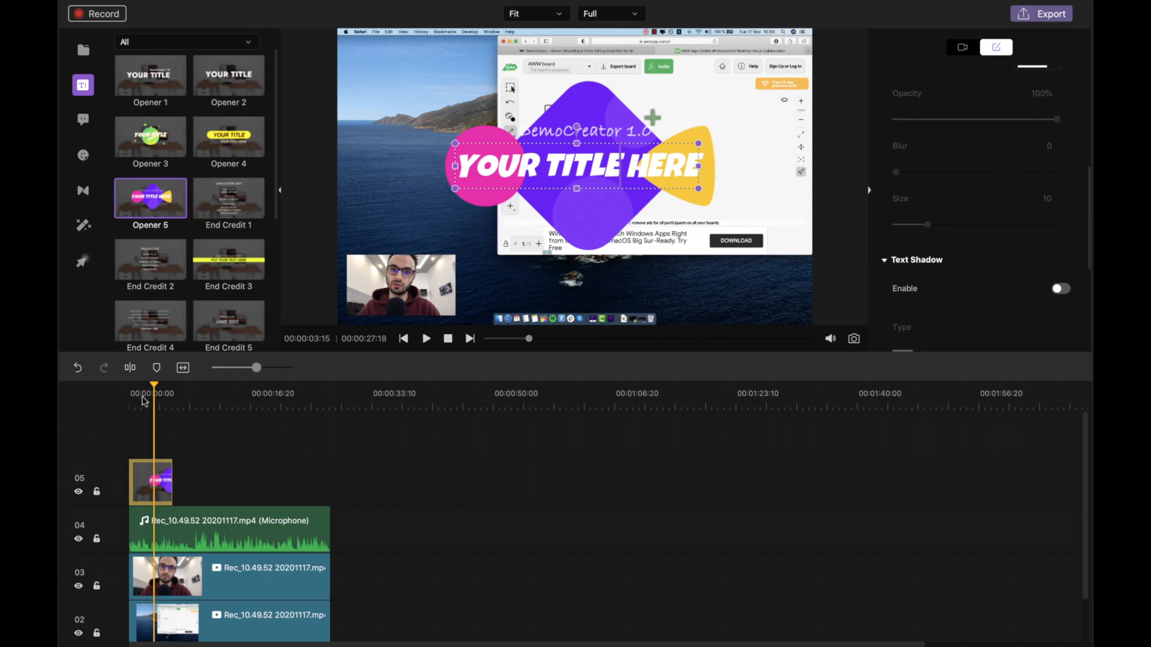
Step: Play the video from the beginning to preview the opener
{"action": "left_click_drag", "start_coordinate": [145, 401], "coordinate": [122, 402]}
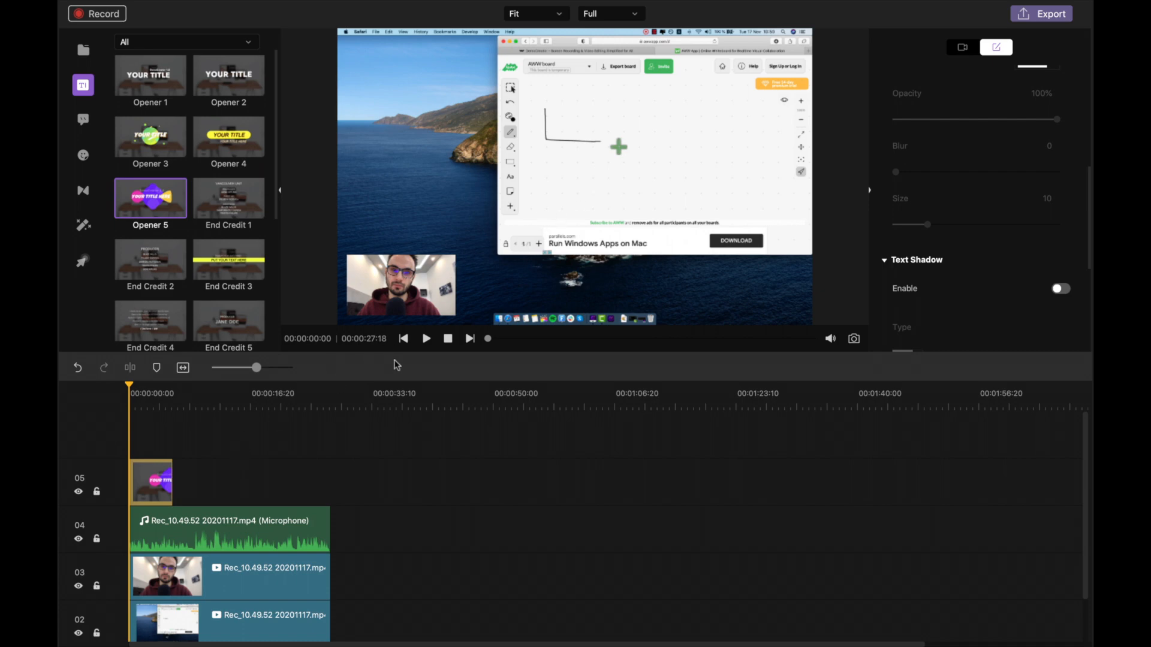
{"action": "left_click", "coordinate": [426, 338]}
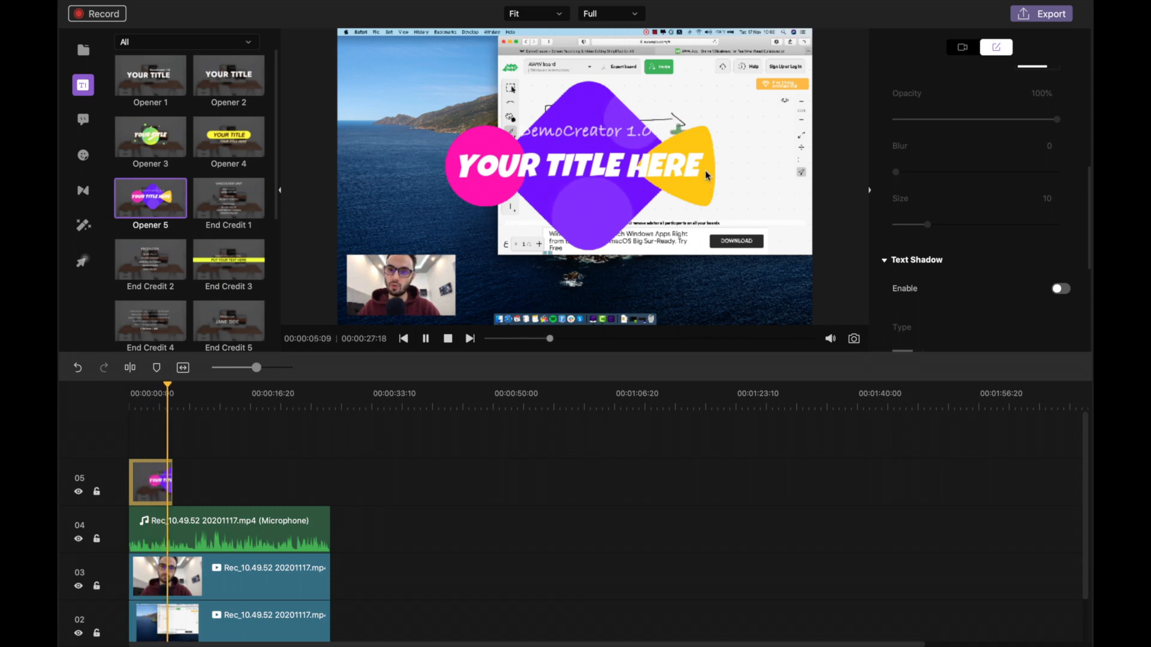
Step: Stop playback and add the Dialog Box 1 callout directly after the opener on track 05
{"action": "left_click", "coordinate": [83, 119]}
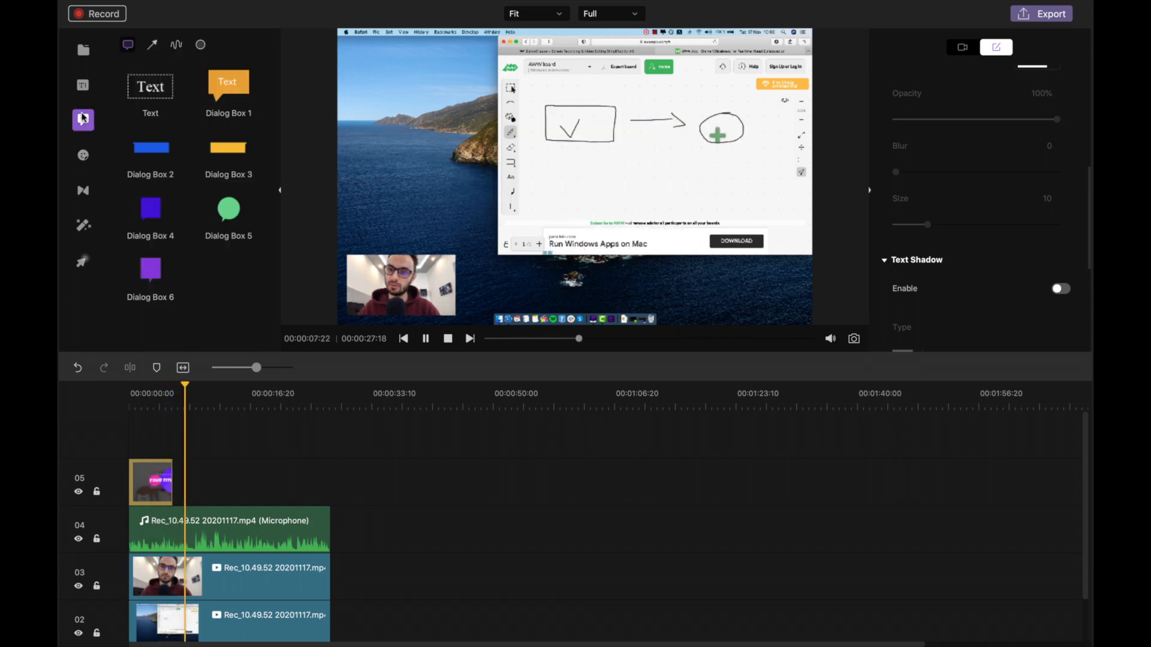
{"action": "left_click", "coordinate": [448, 339]}
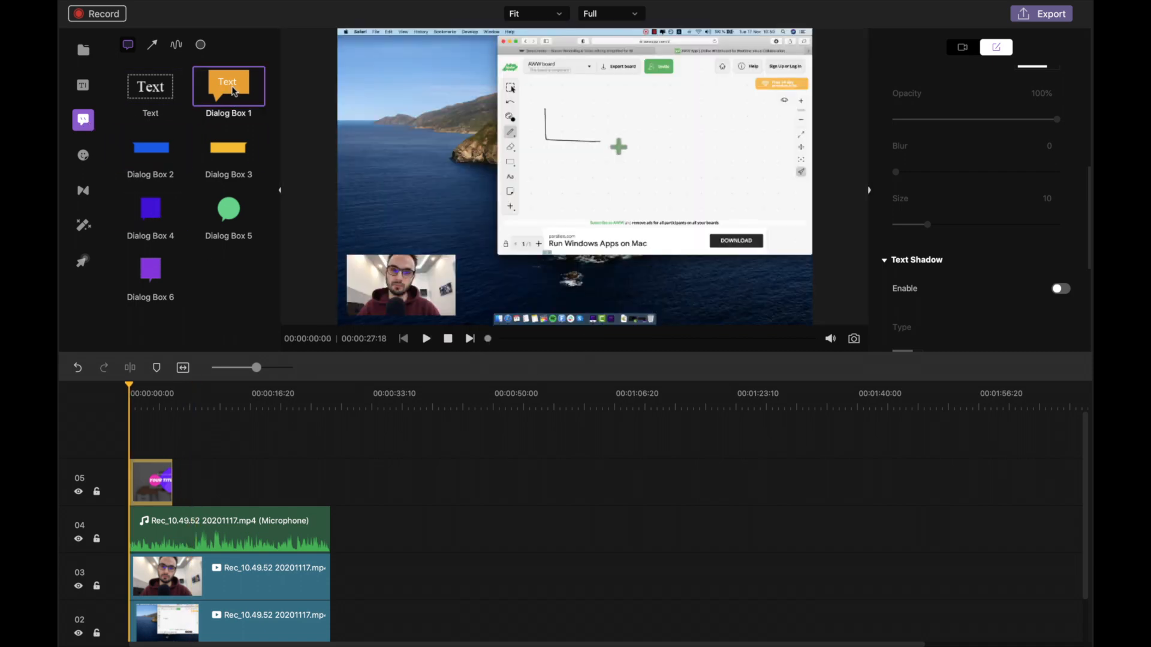
{"action": "left_click_drag", "start_coordinate": [234, 91], "coordinate": [190, 483]}
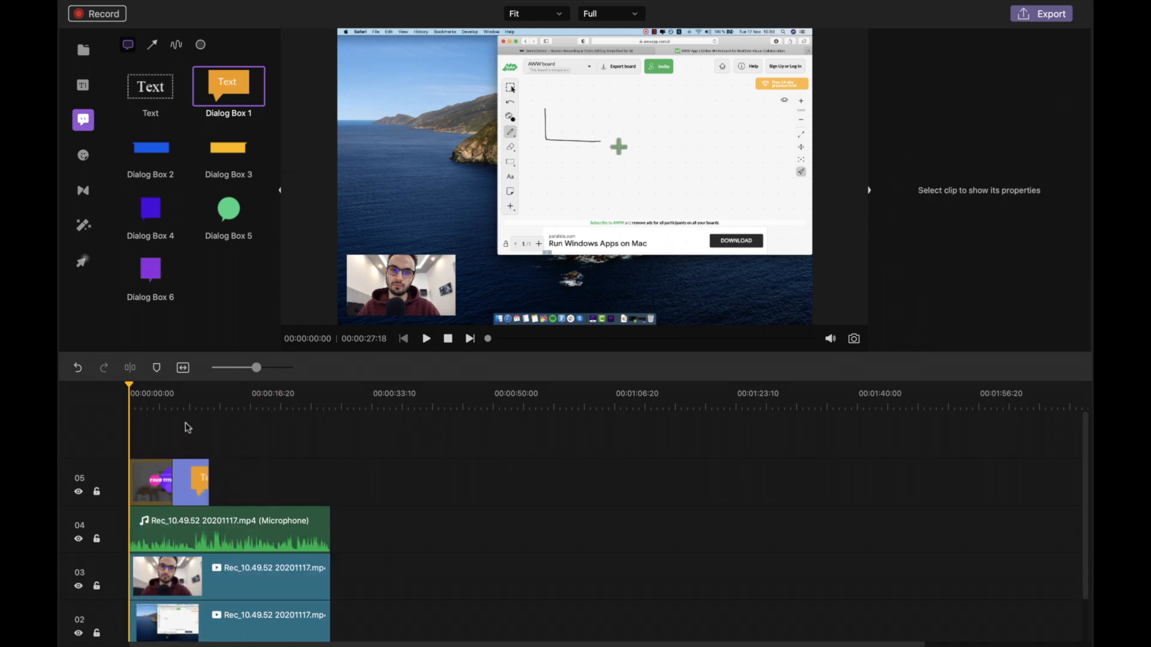
Step: Shrink the orange TEXT callout and place it over the sea to the left of the whiteboard window
{"action": "left_click", "coordinate": [189, 400]}
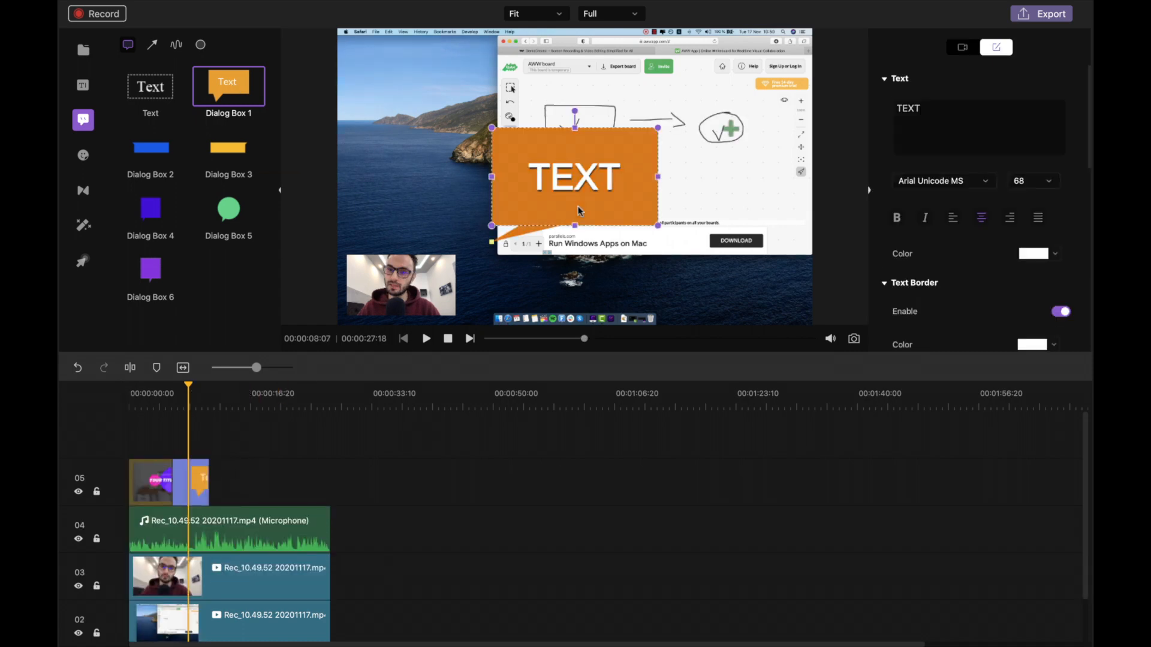
{"action": "left_click_drag", "start_coordinate": [585, 210], "coordinate": [703, 258]}
{"action": "left_click_drag", "start_coordinate": [775, 176], "coordinate": [451, 135]}
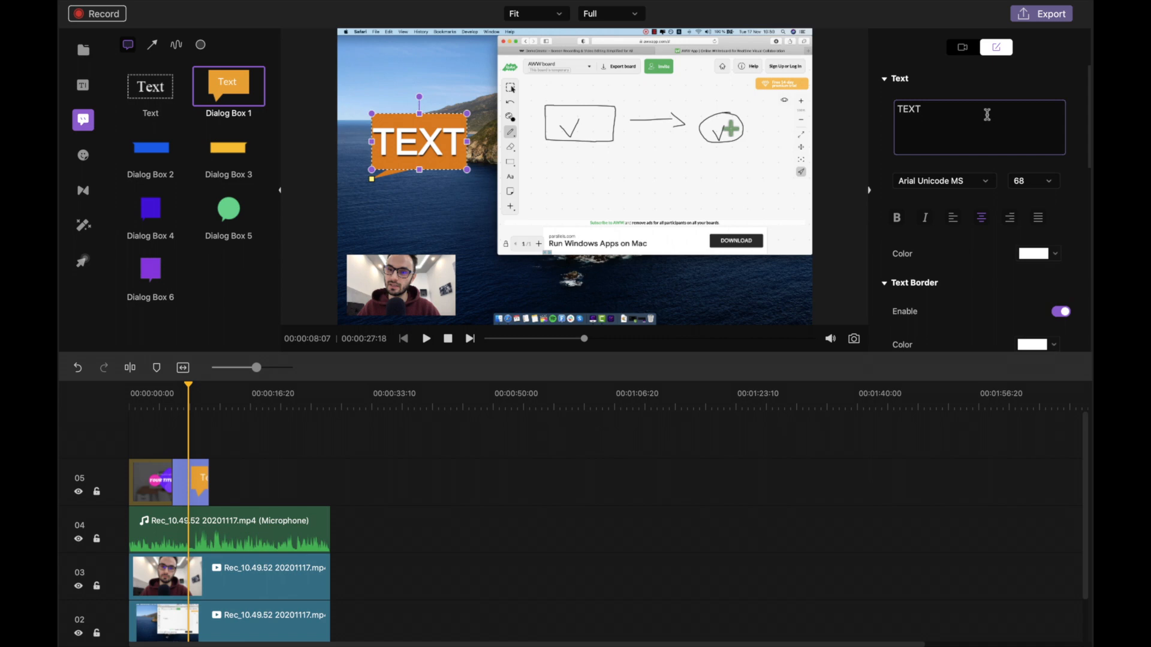
Step: Browse the stickers in the Animation Effect, Background and Education categories
{"action": "left_click", "coordinate": [83, 160]}
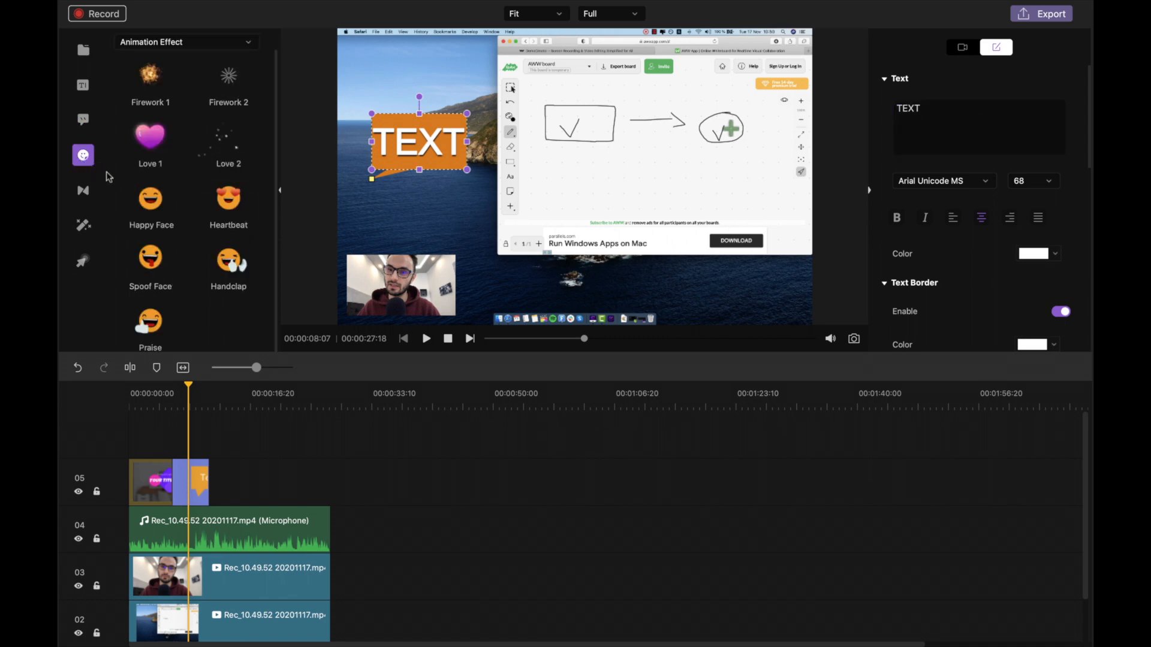
{"action": "scroll", "coordinate": [154, 152], "scroll_direction": "down", "scroll_amount": 1}
{"action": "scroll", "coordinate": [150, 103], "scroll_direction": "up", "scroll_amount": 1}
{"action": "left_click", "coordinate": [230, 40]}
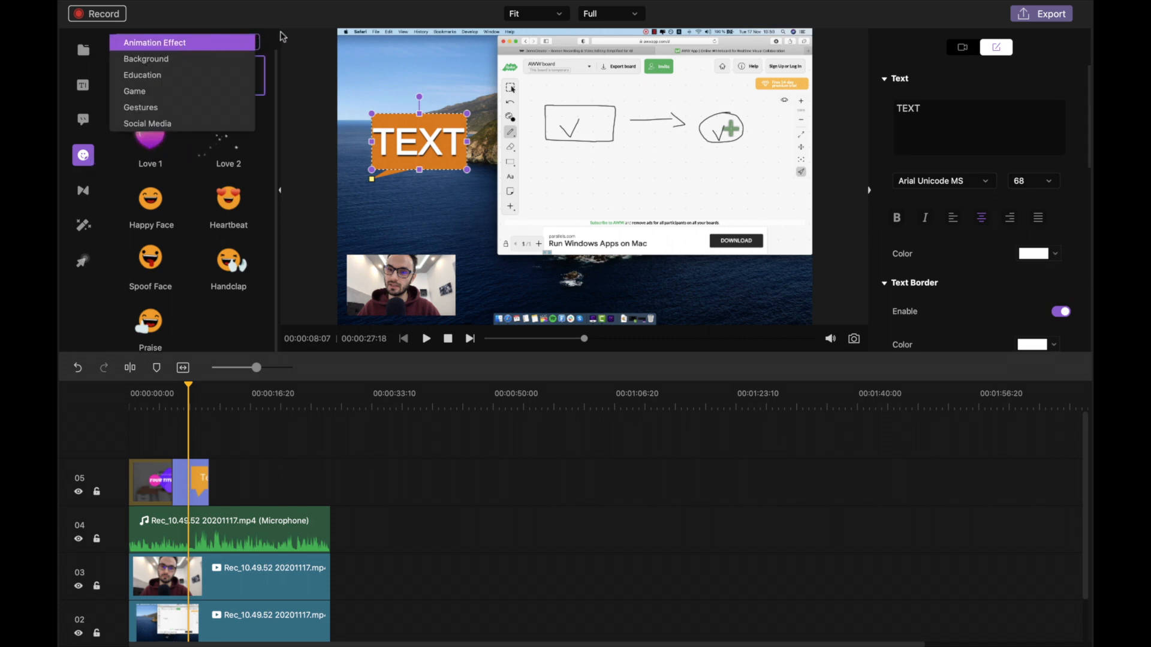
{"action": "left_click", "coordinate": [282, 37]}
{"action": "left_click", "coordinate": [217, 43]}
{"action": "left_click", "coordinate": [217, 59]}
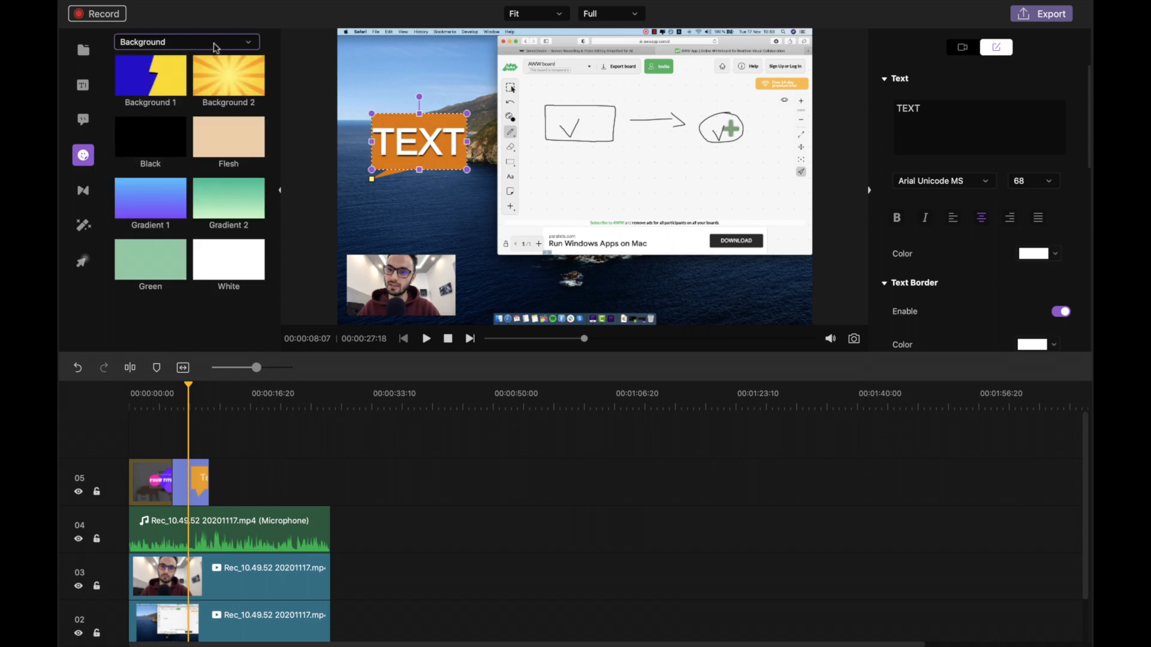
{"action": "left_click", "coordinate": [214, 47]}
{"action": "left_click", "coordinate": [205, 59]}
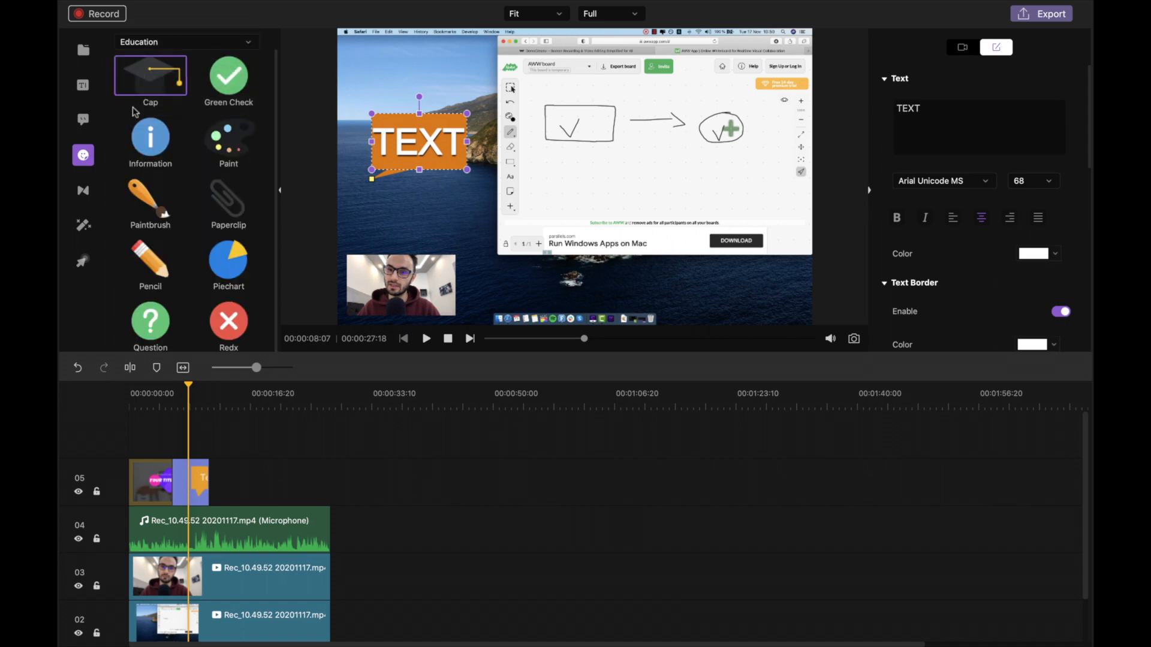
Step: Add the Firework 1 sticker from Animation Effect on a new track above the second half of the opener
{"action": "left_click", "coordinate": [224, 40]}
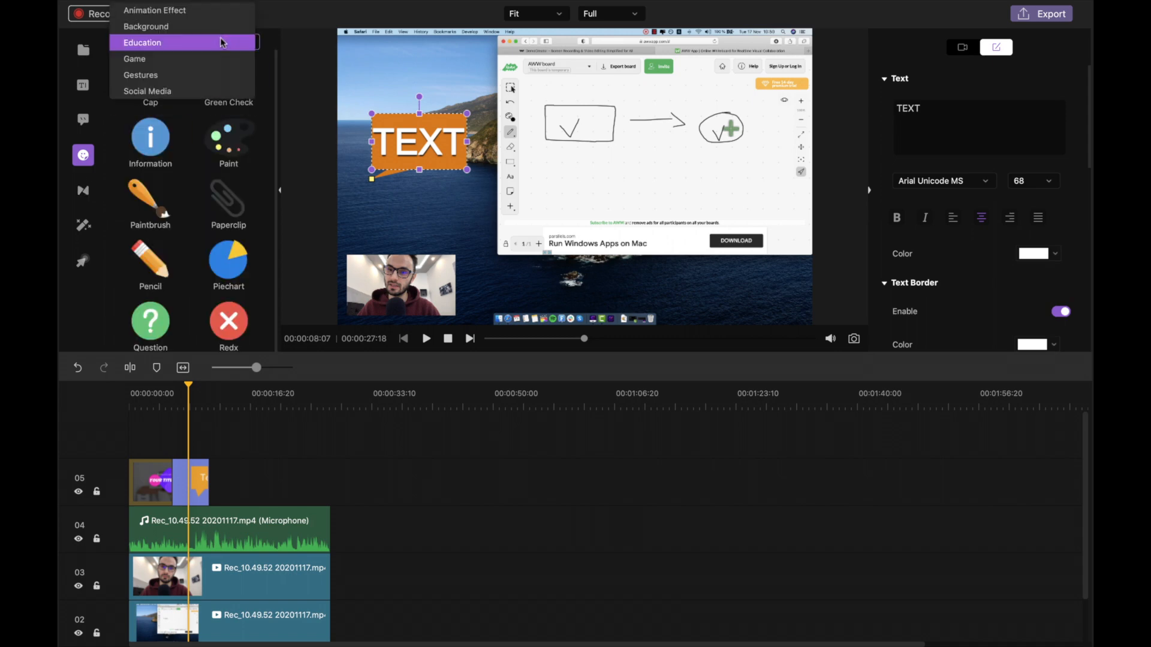
{"action": "left_click", "coordinate": [183, 11]}
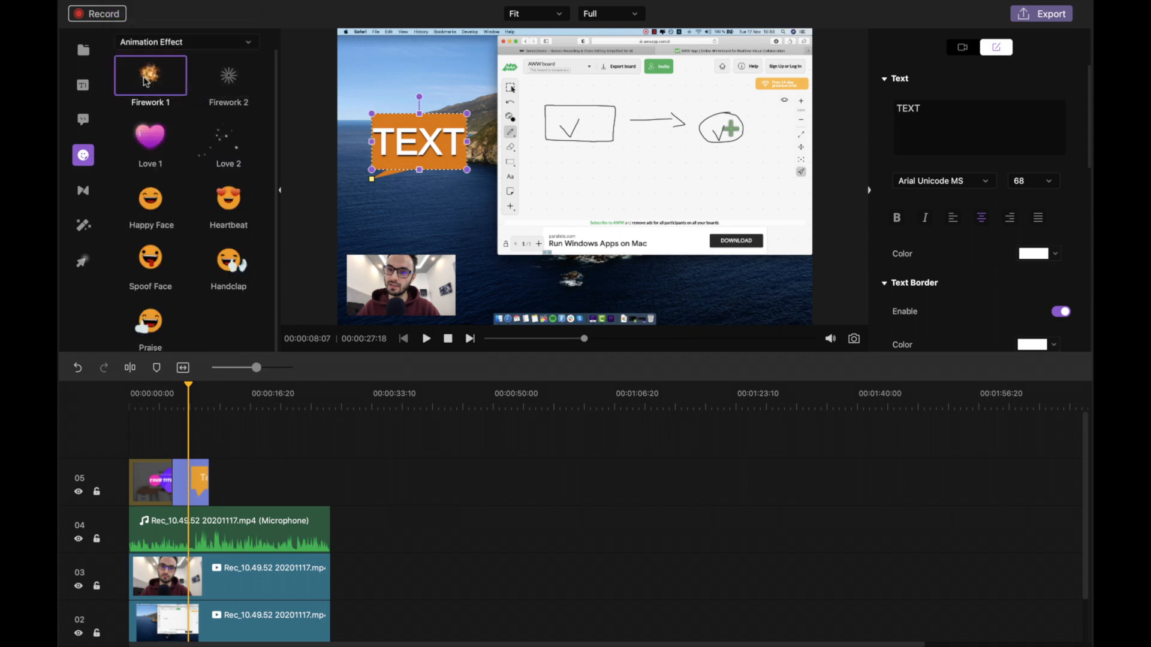
{"action": "left_click_drag", "start_coordinate": [146, 81], "coordinate": [157, 479]}
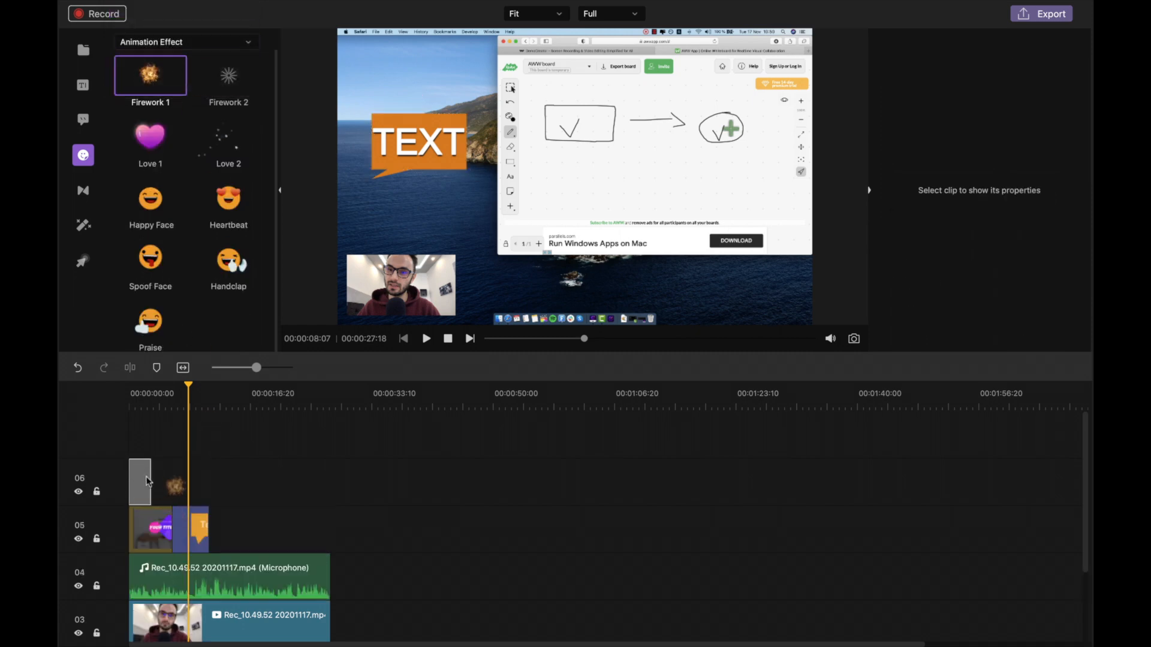
Step: Play the opening seconds to preview the firework over the title, and pause the playback
{"action": "left_click", "coordinate": [147, 406]}
{"action": "key", "text": "space"}
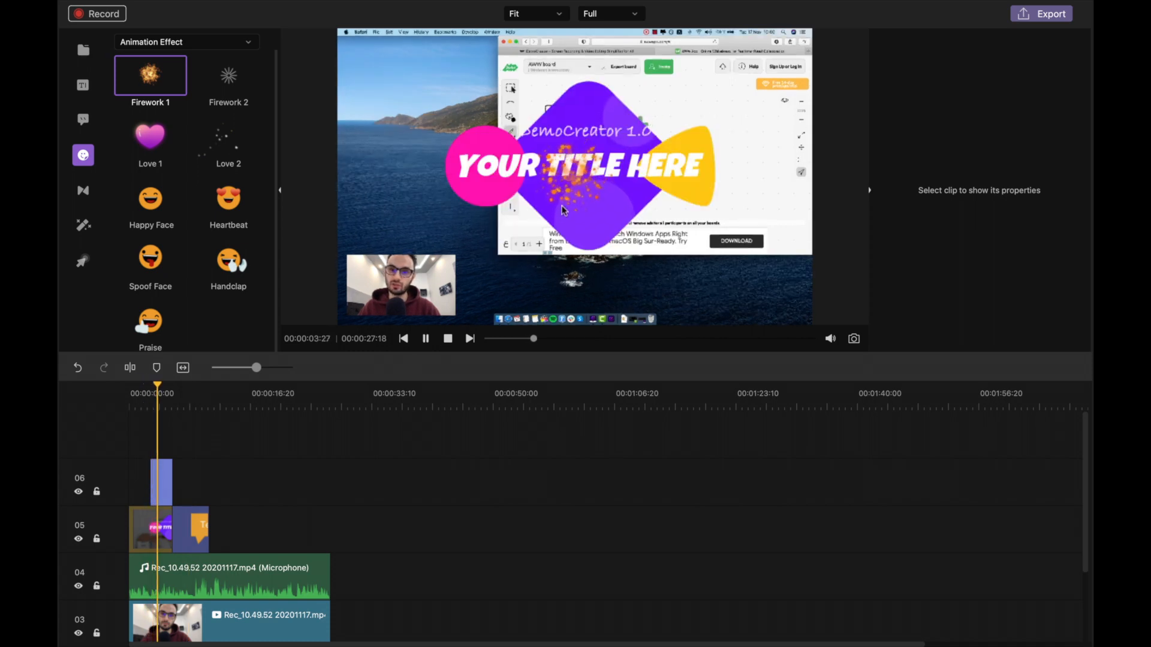
{"action": "key", "text": "space"}
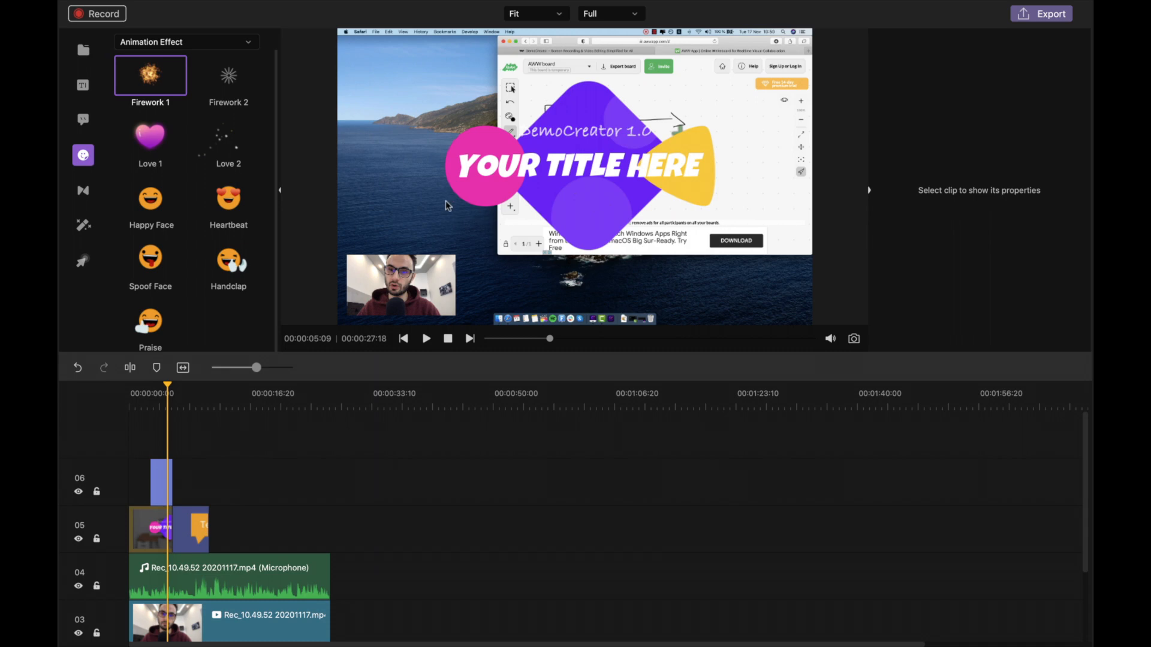
{"action": "scroll", "coordinate": [155, 224], "scroll_direction": "down", "scroll_amount": 1}
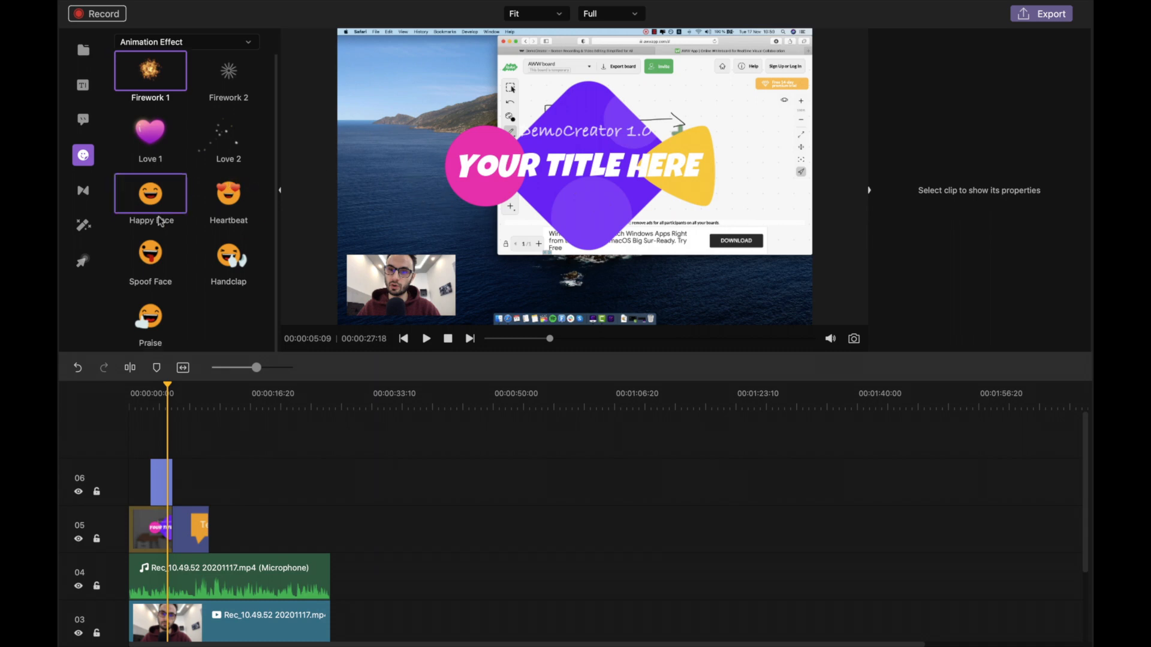
Step: Add the Happy Face sticker on a new track above the firework and place it at about X 251, Y -126 in the frame
{"action": "left_click_drag", "start_coordinate": [155, 200], "coordinate": [168, 474]}
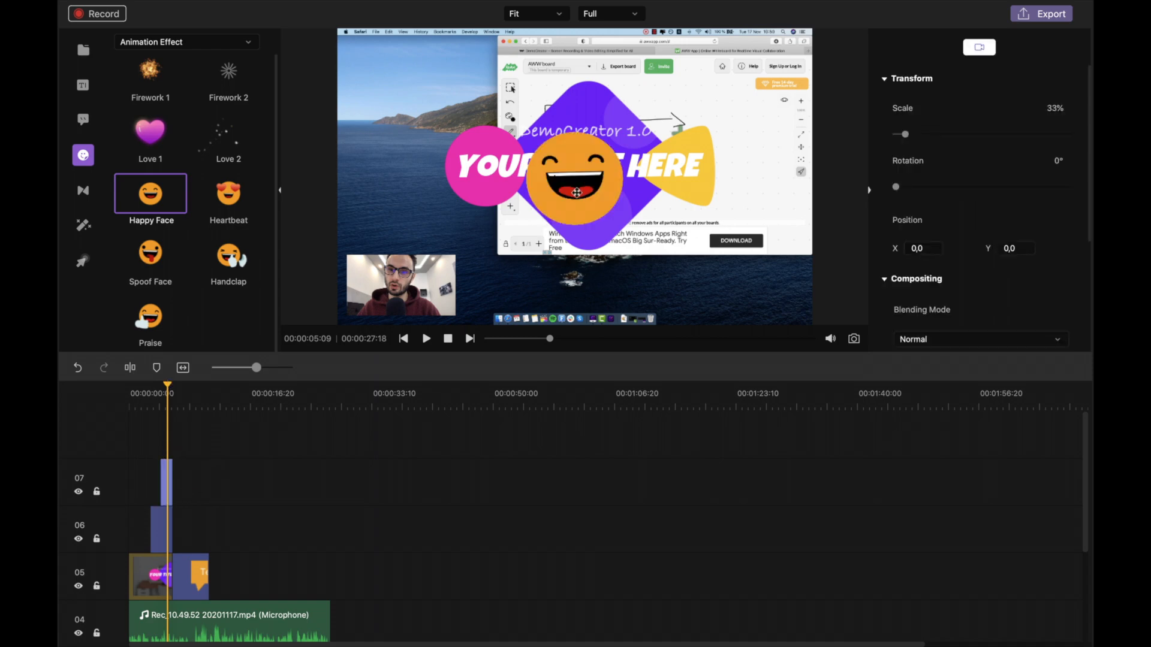
{"action": "left_click_drag", "start_coordinate": [579, 192], "coordinate": [761, 287]}
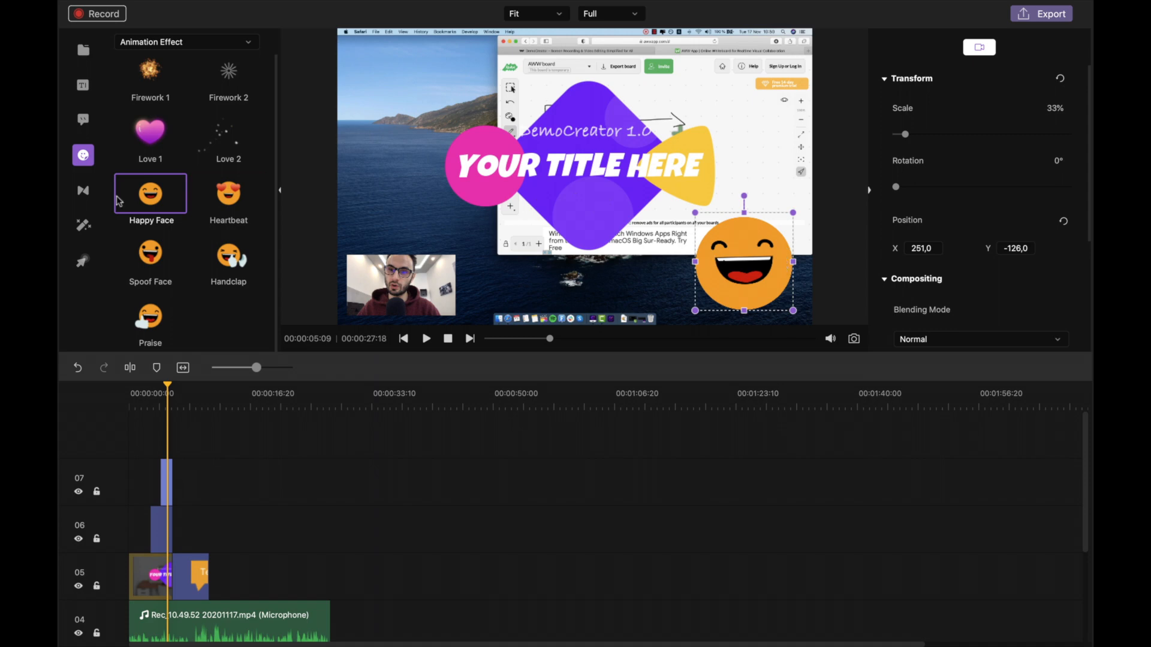
Step: Look through the transitions, and split both the webcam clip and the screen clip at 00:00:14:10
{"action": "left_click", "coordinate": [81, 192]}
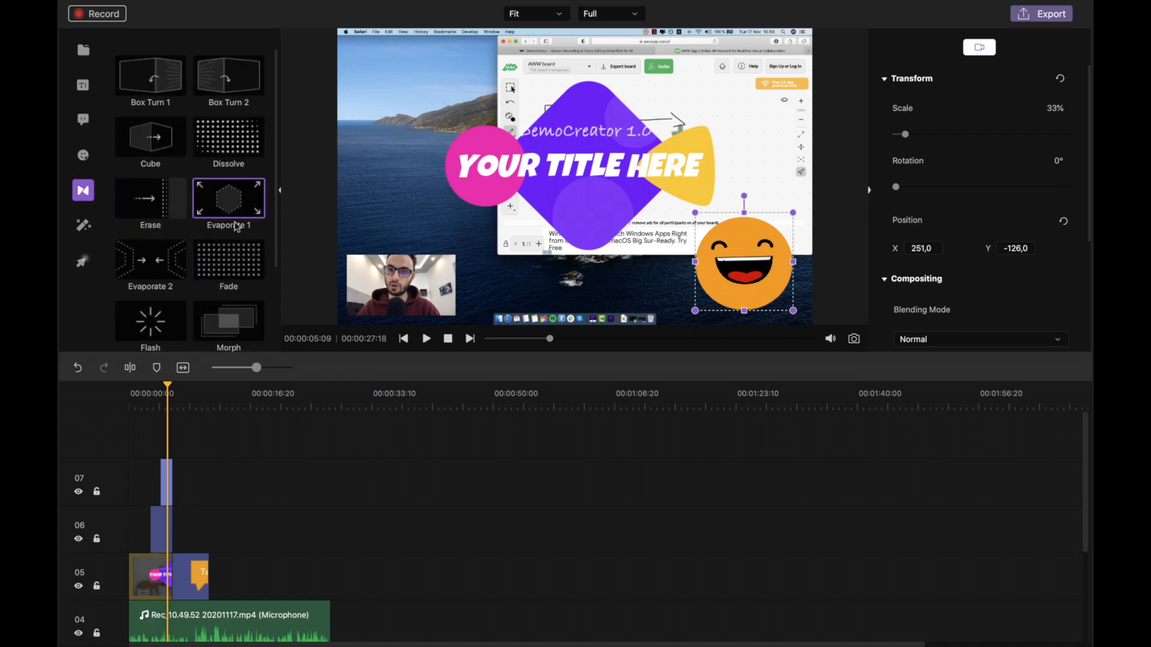
{"action": "scroll", "coordinate": [150, 180], "scroll_direction": "down", "scroll_amount": 3}
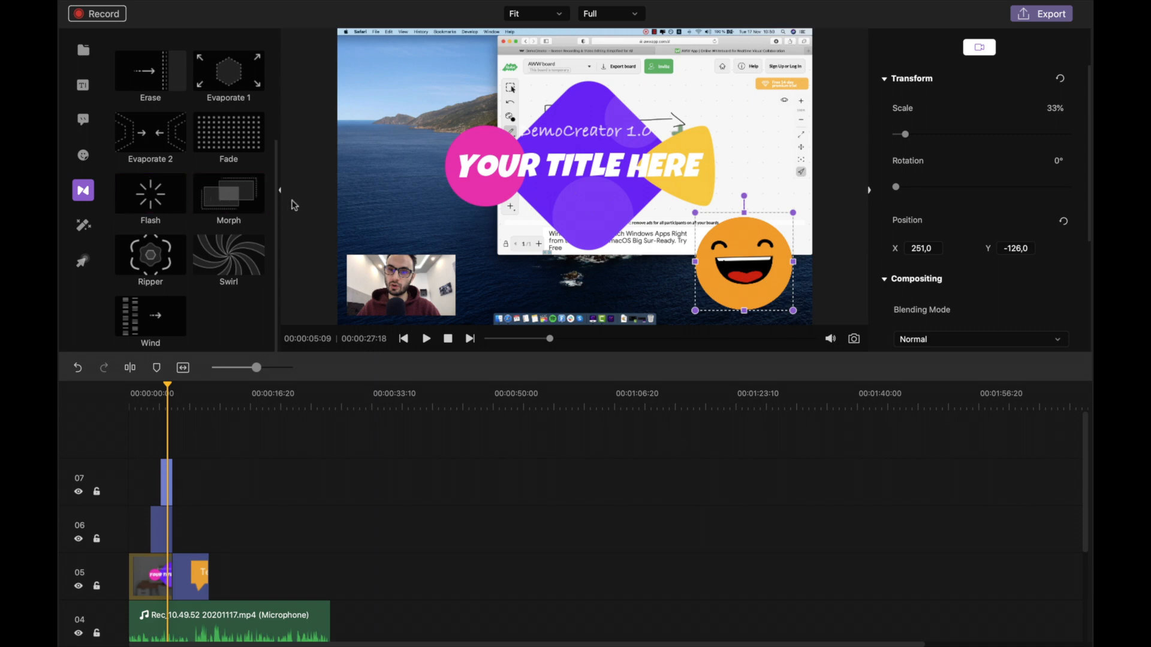
{"action": "scroll", "coordinate": [264, 575], "scroll_direction": "down", "scroll_amount": 5}
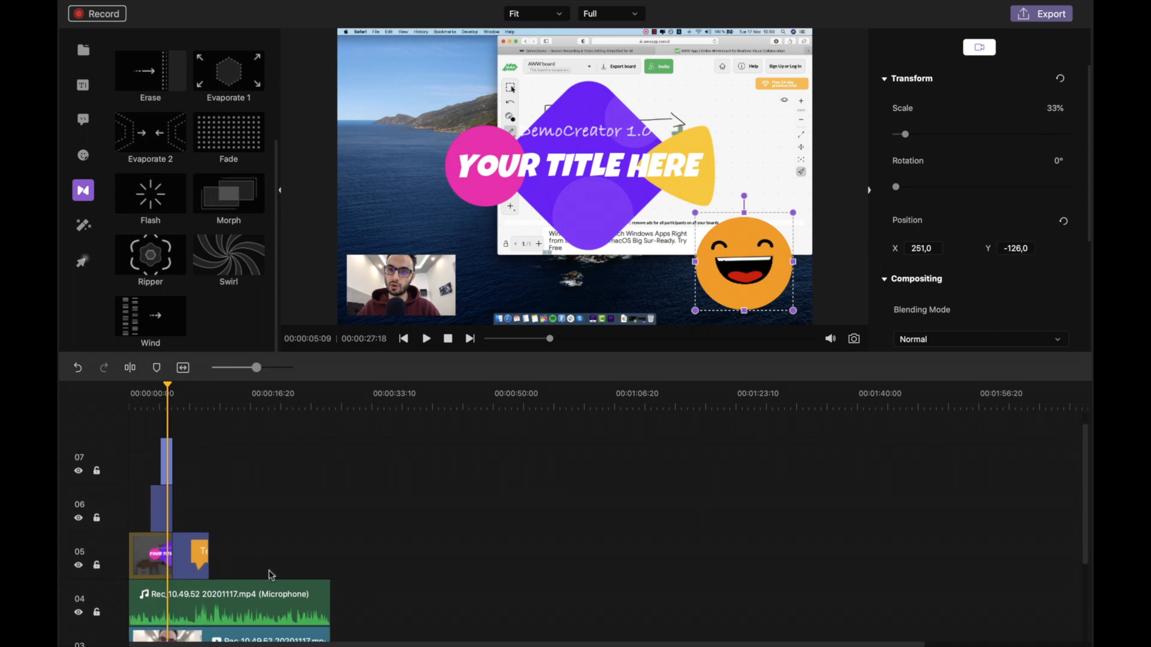
{"action": "scroll", "coordinate": [268, 569], "scroll_direction": "down", "scroll_amount": 2}
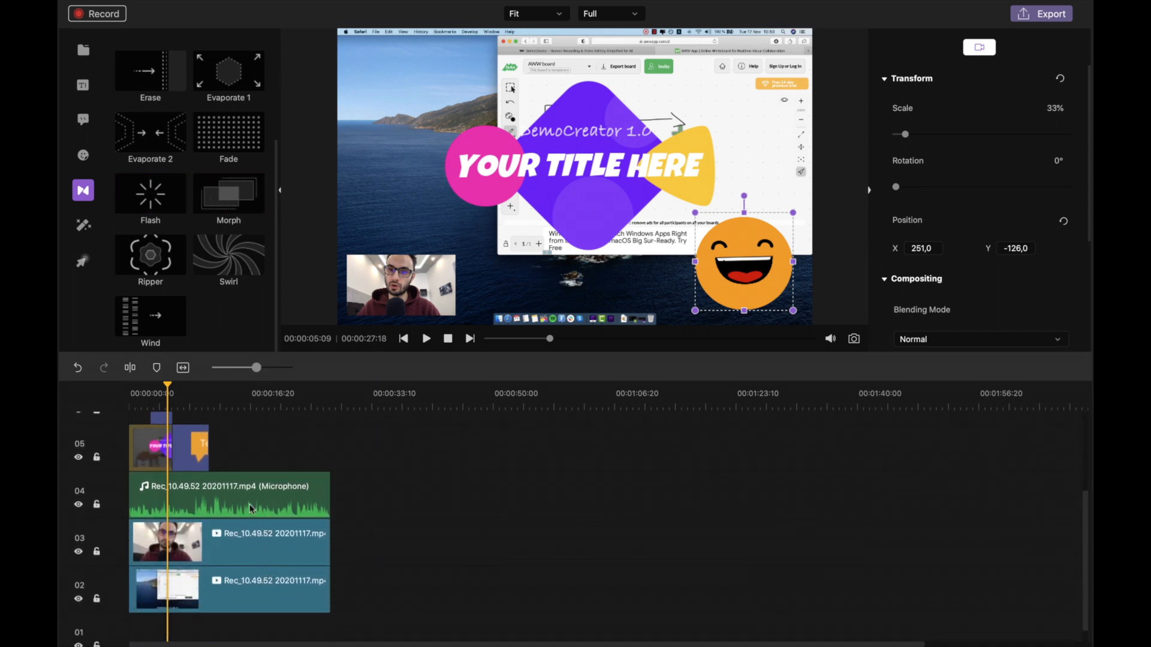
{"action": "left_click", "coordinate": [234, 417]}
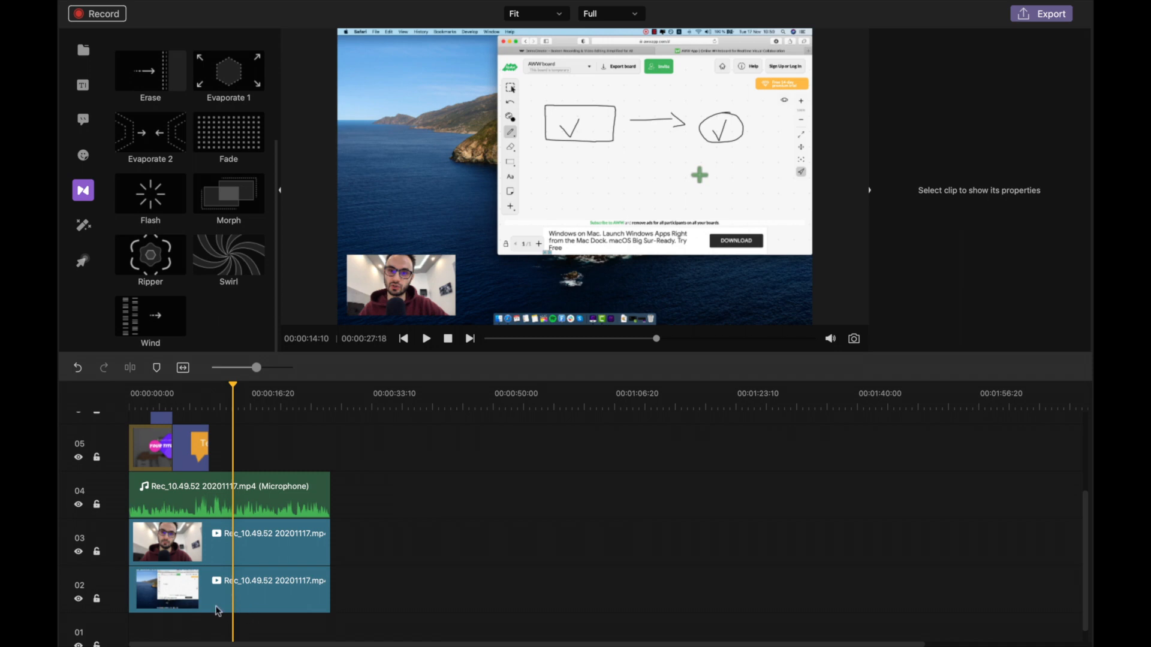
{"action": "left_click", "coordinate": [240, 558]}
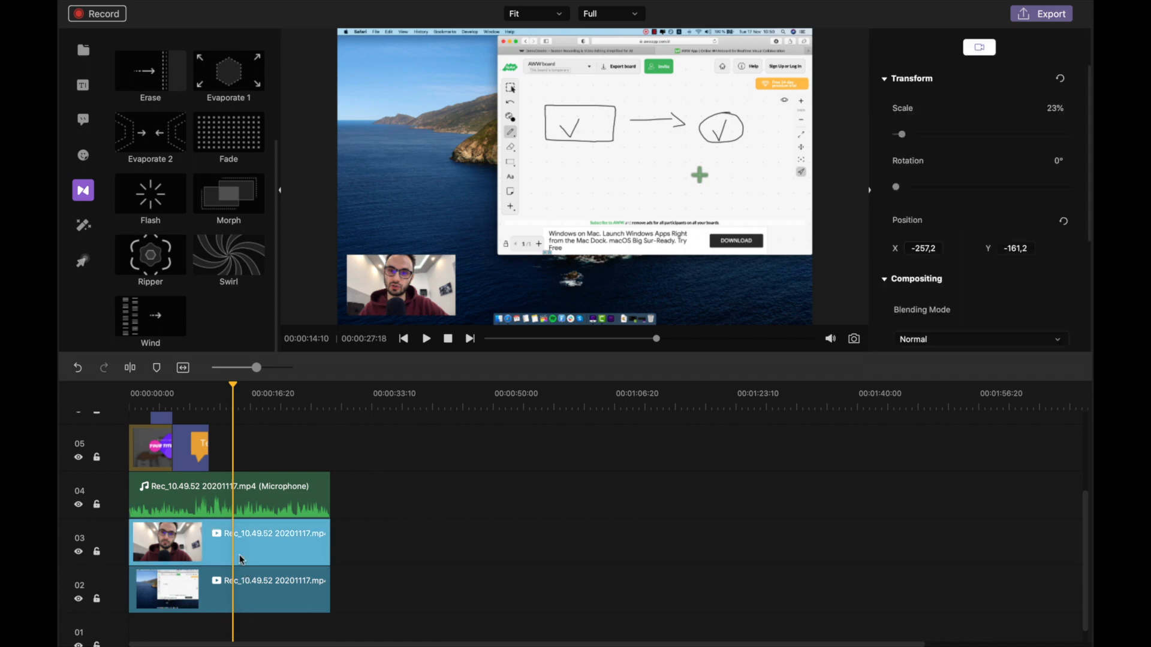
{"action": "left_click", "coordinate": [245, 627]}
{"action": "left_click_drag", "start_coordinate": [252, 624], "coordinate": [222, 534]}
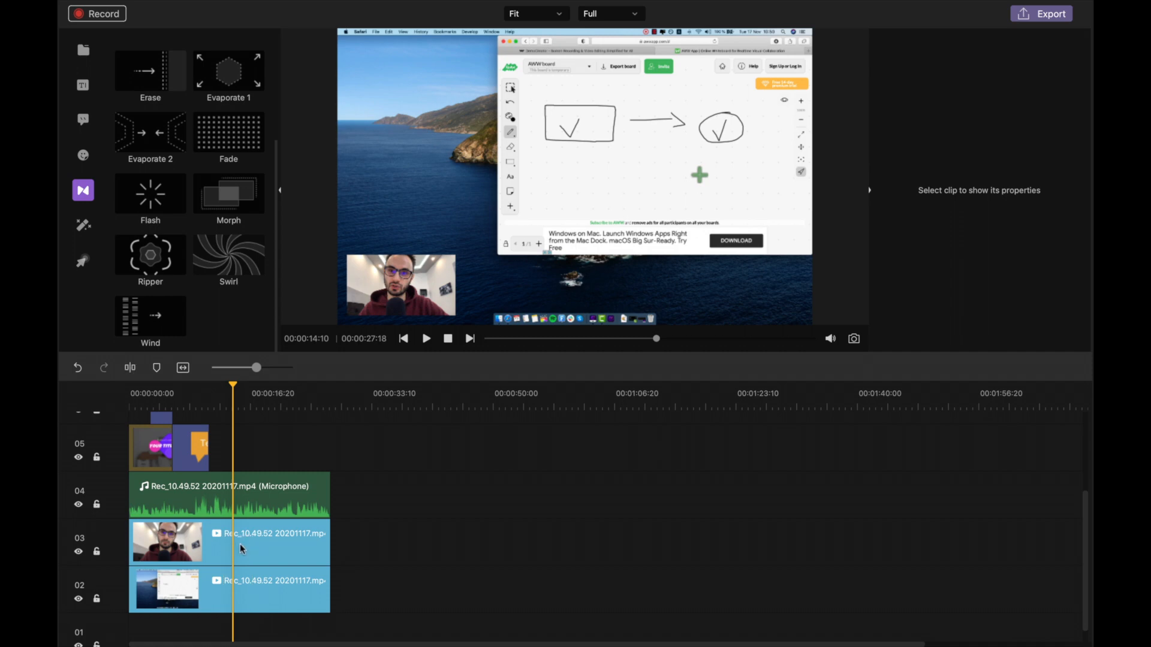
{"action": "left_click", "coordinate": [129, 369]}
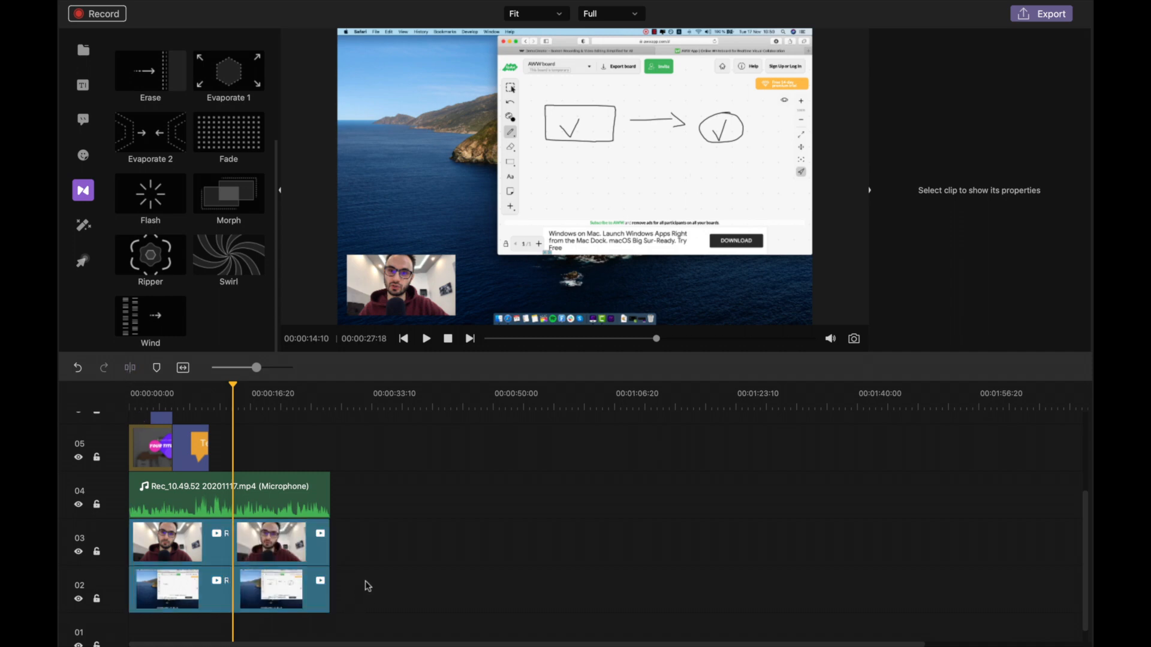
Step: Apply the Box Turn 1 transition to the cut on both the webcam track and the screen track
{"action": "left_click_drag", "start_coordinate": [235, 387], "coordinate": [184, 387]}
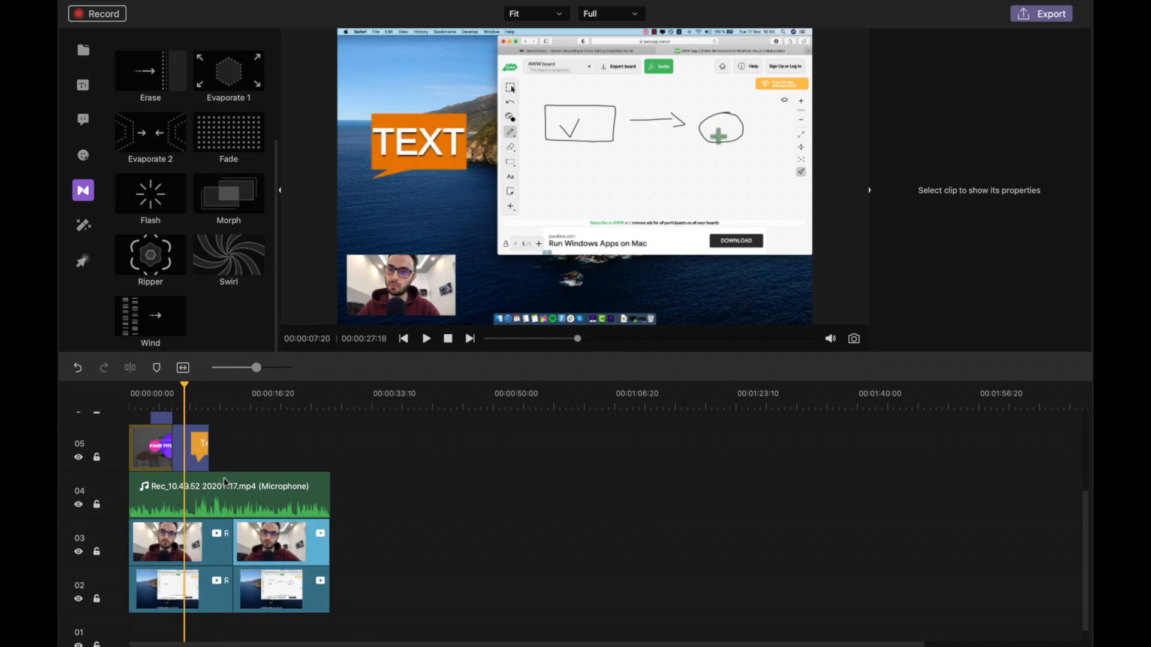
{"action": "scroll", "coordinate": [201, 174], "scroll_direction": "up", "scroll_amount": 4}
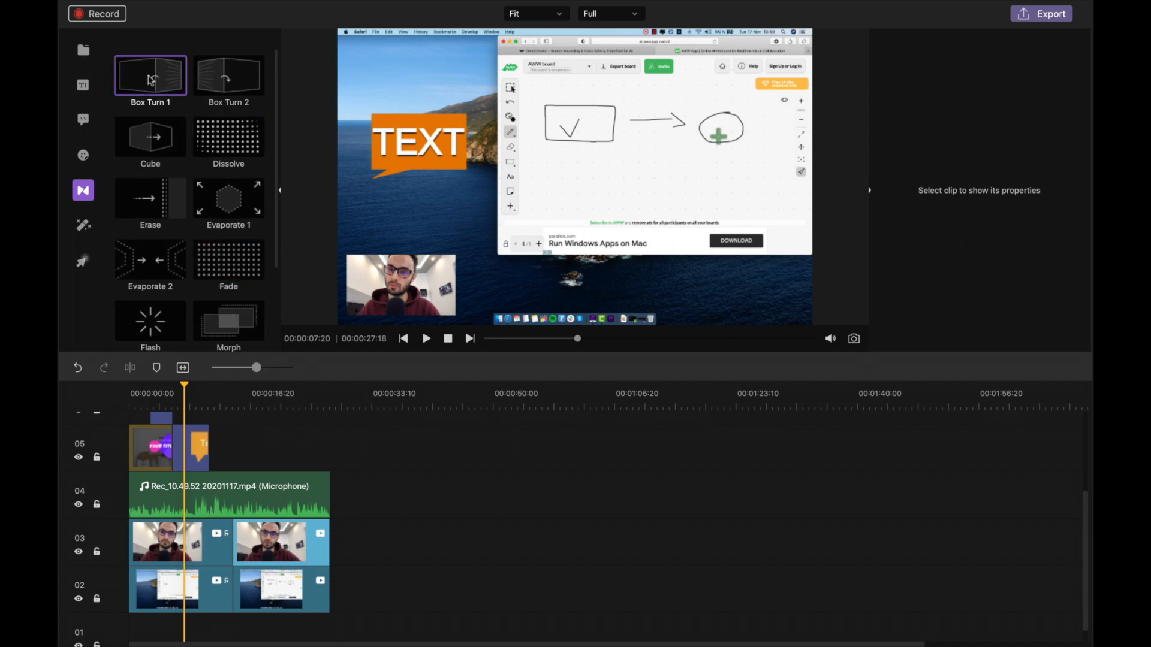
{"action": "left_click_drag", "start_coordinate": [149, 82], "coordinate": [230, 544]}
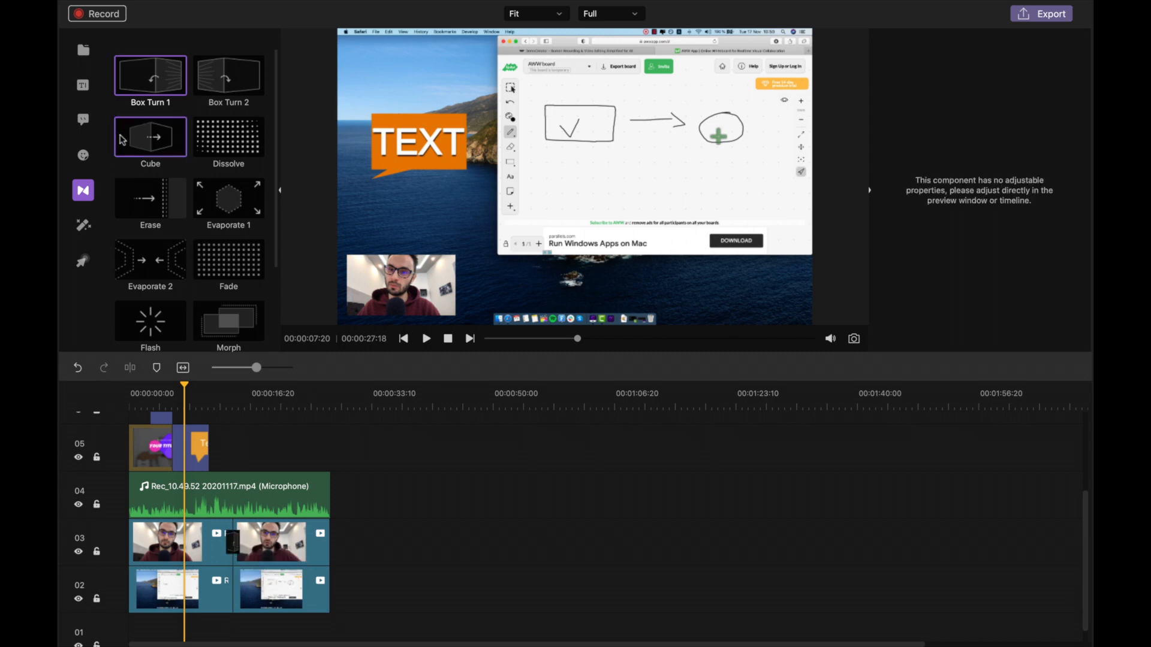
{"action": "left_click_drag", "start_coordinate": [150, 80], "coordinate": [233, 587]}
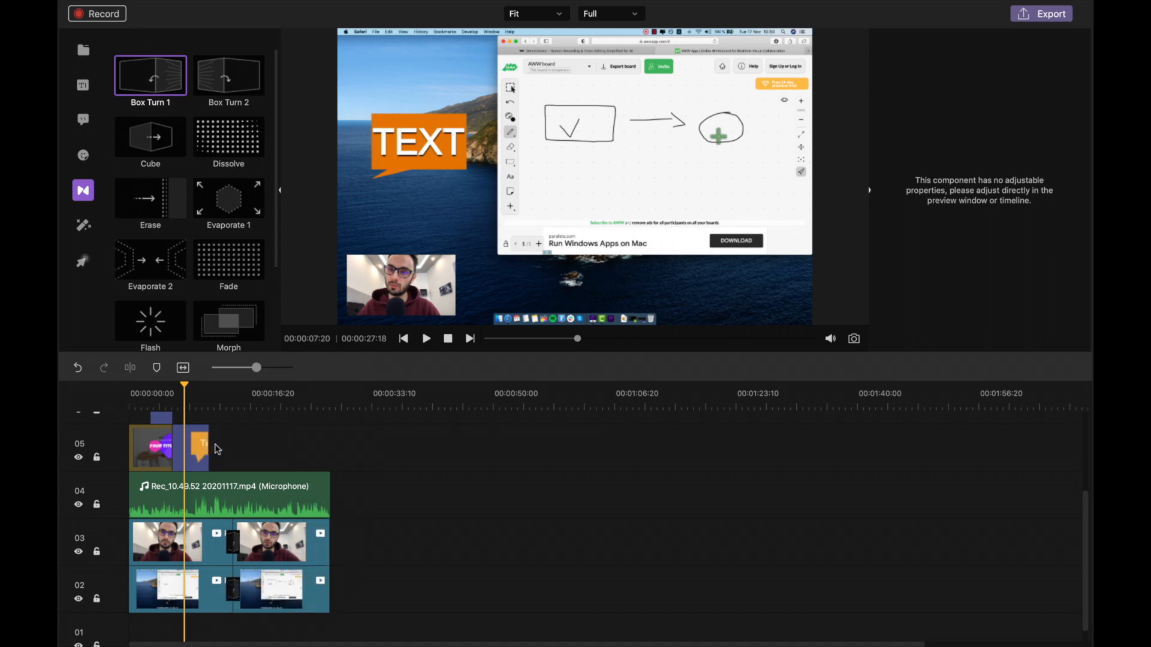
Step: Play across the cut from about 00:00:12:12 to preview the Box Turn 1 transition, and pause the playback
{"action": "left_click", "coordinate": [222, 410]}
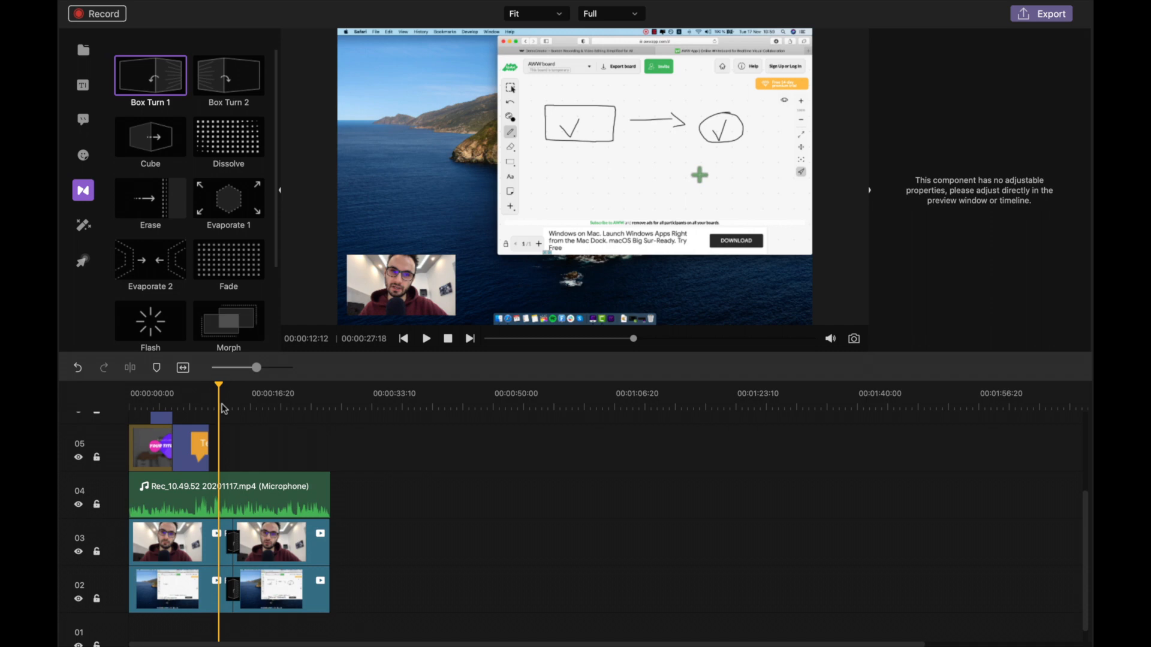
{"action": "key", "text": "space"}
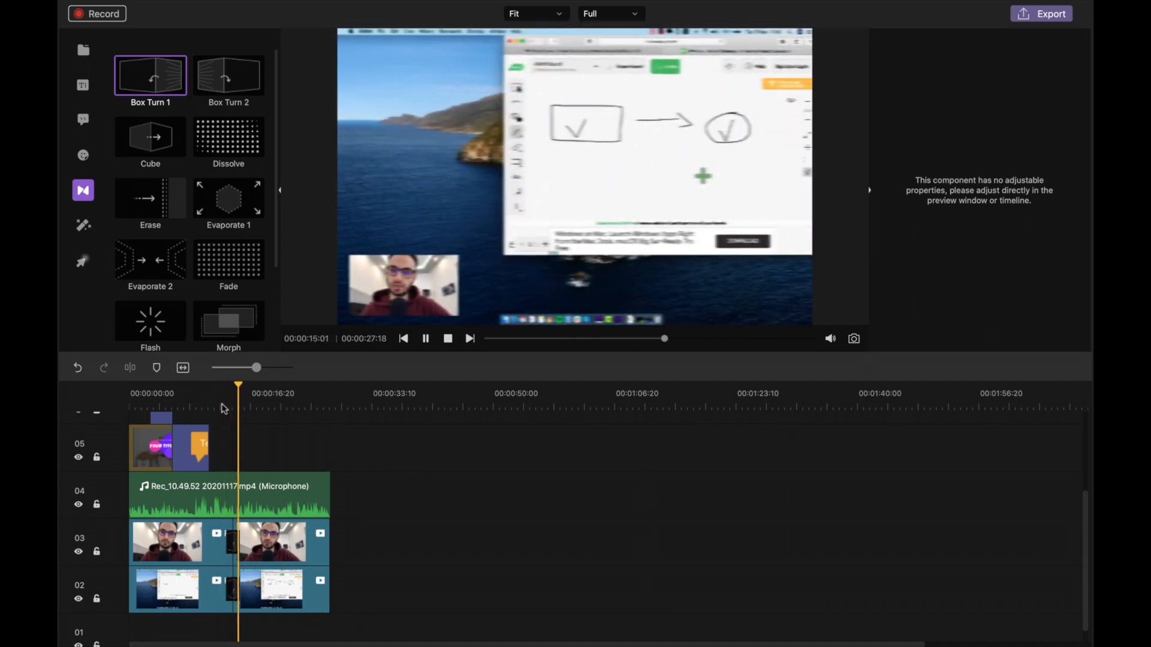
{"action": "key", "text": "space"}
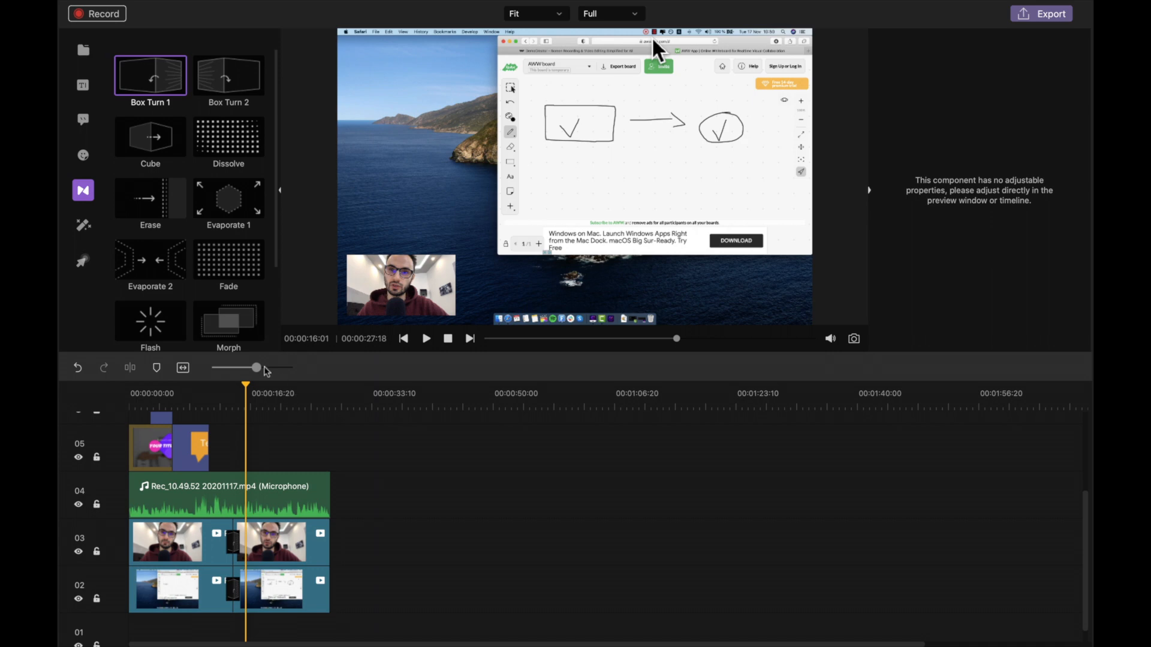
Step: Try the GreenScreen effect on the second webcam clip, sampling the wall behind the speaker as key colour, and remove the effect
{"action": "left_click", "coordinate": [86, 230]}
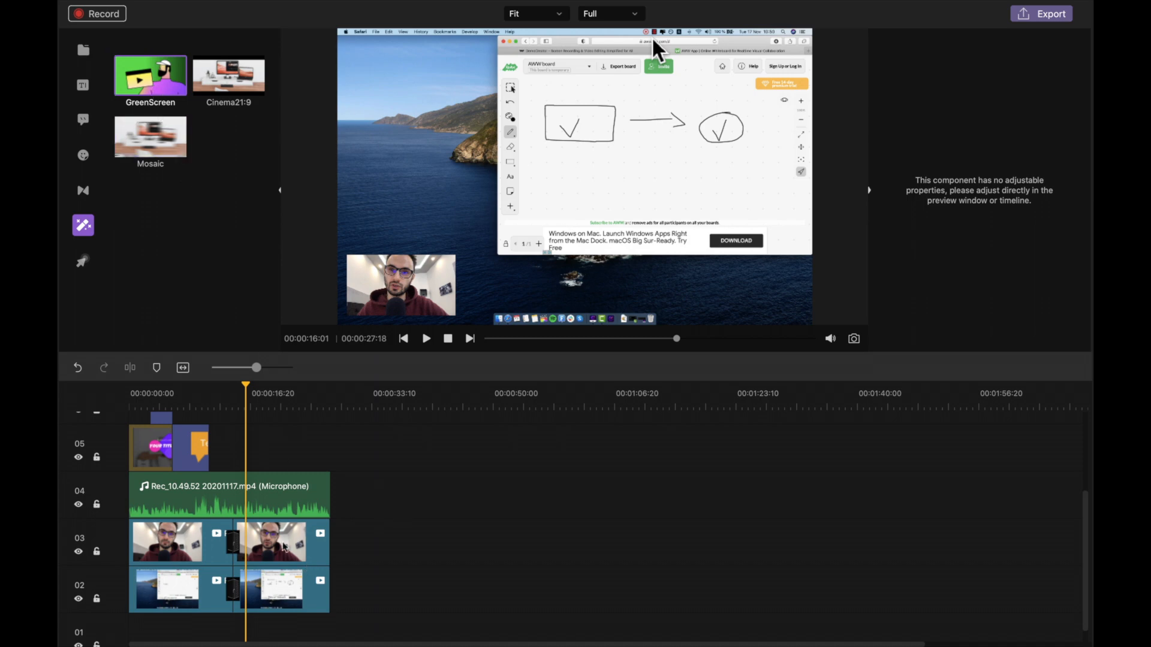
{"action": "left_click", "coordinate": [284, 548]}
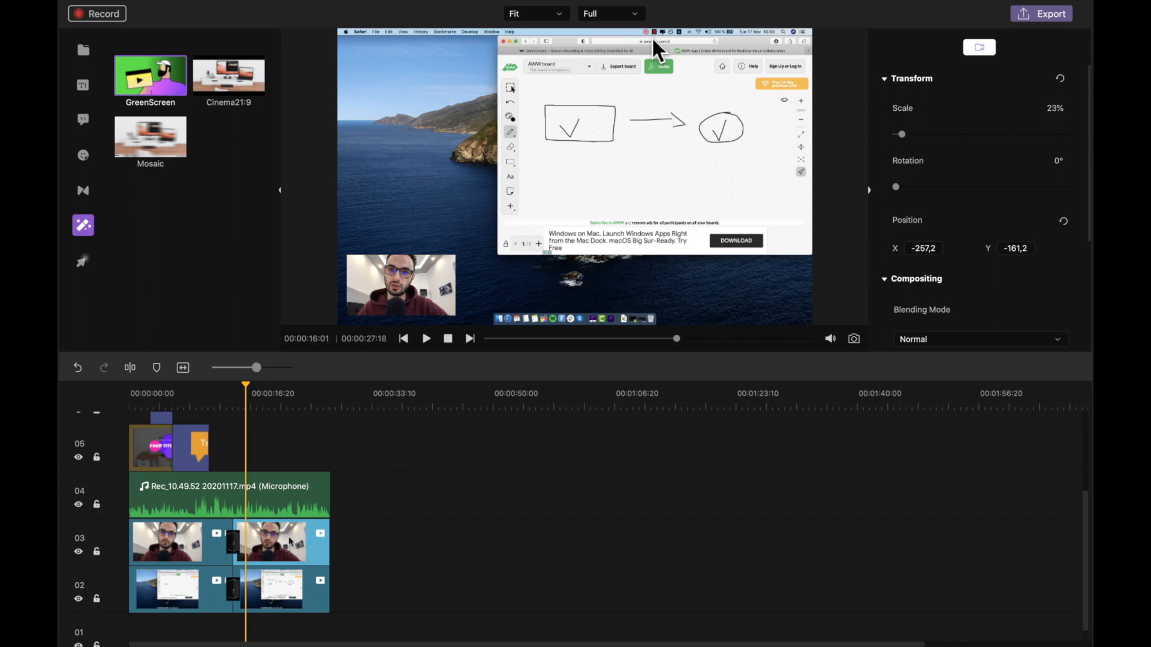
{"action": "left_click_drag", "start_coordinate": [161, 86], "coordinate": [277, 549]}
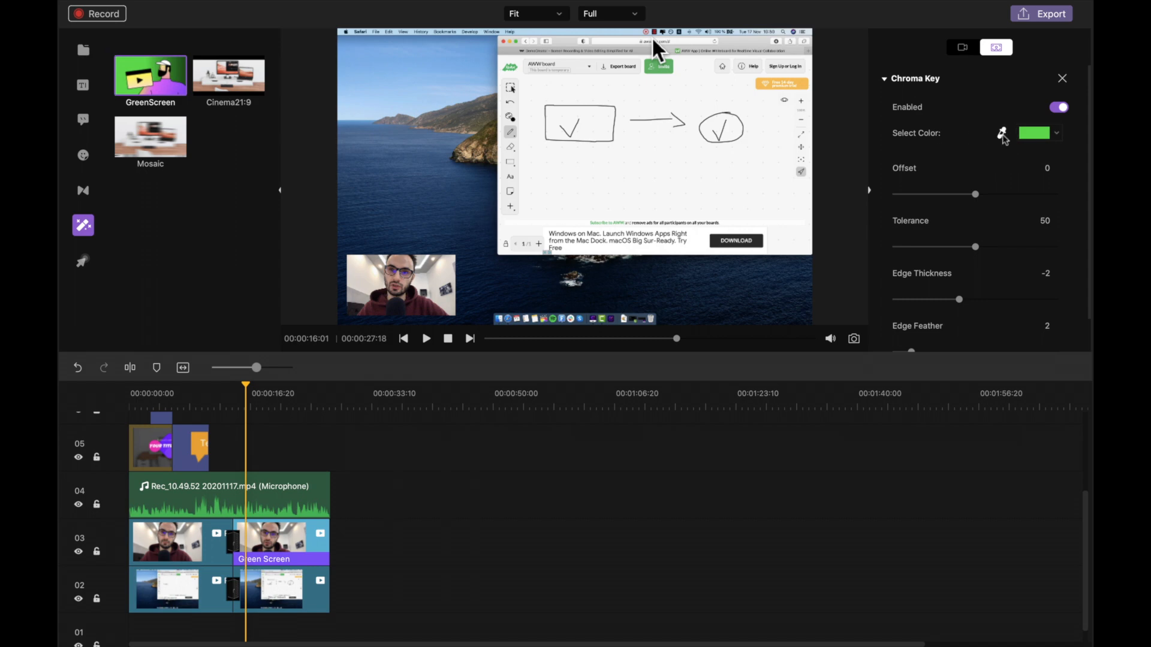
{"action": "left_click", "coordinate": [1002, 134]}
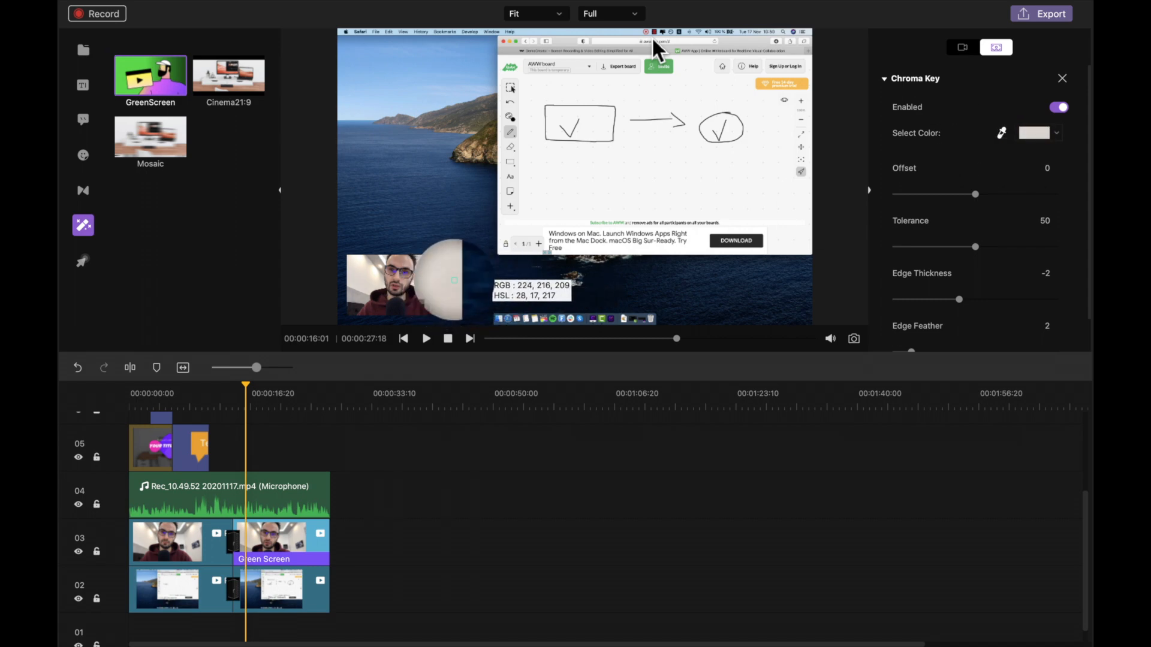
{"action": "left_click", "coordinate": [453, 280]}
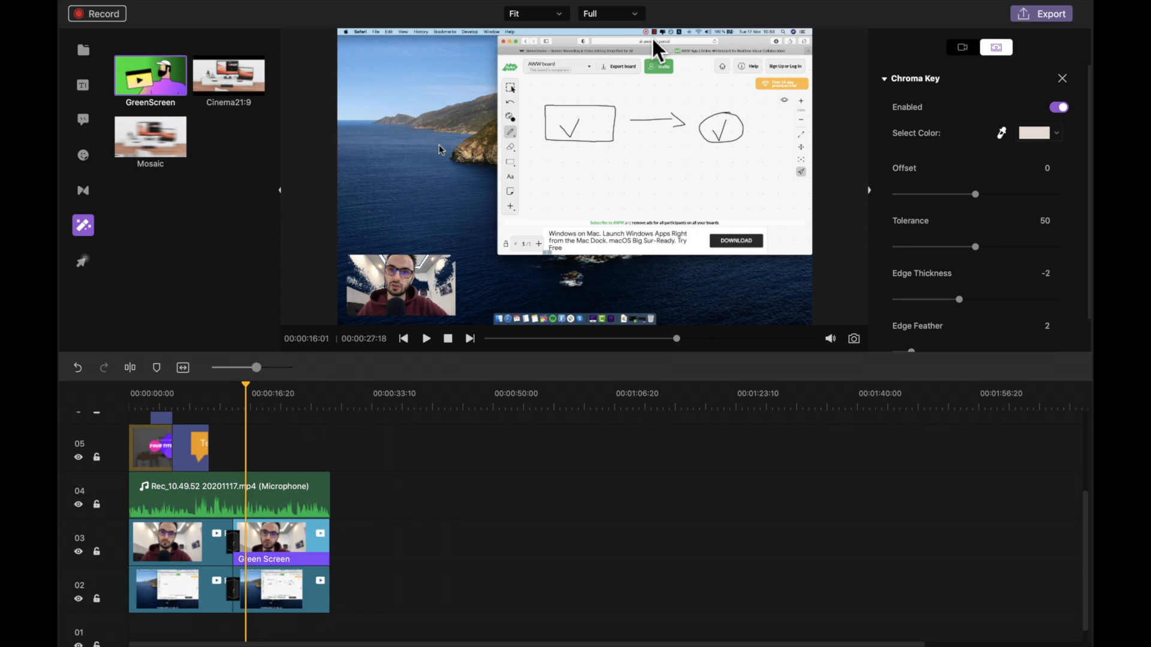
{"action": "left_click", "coordinate": [1062, 78]}
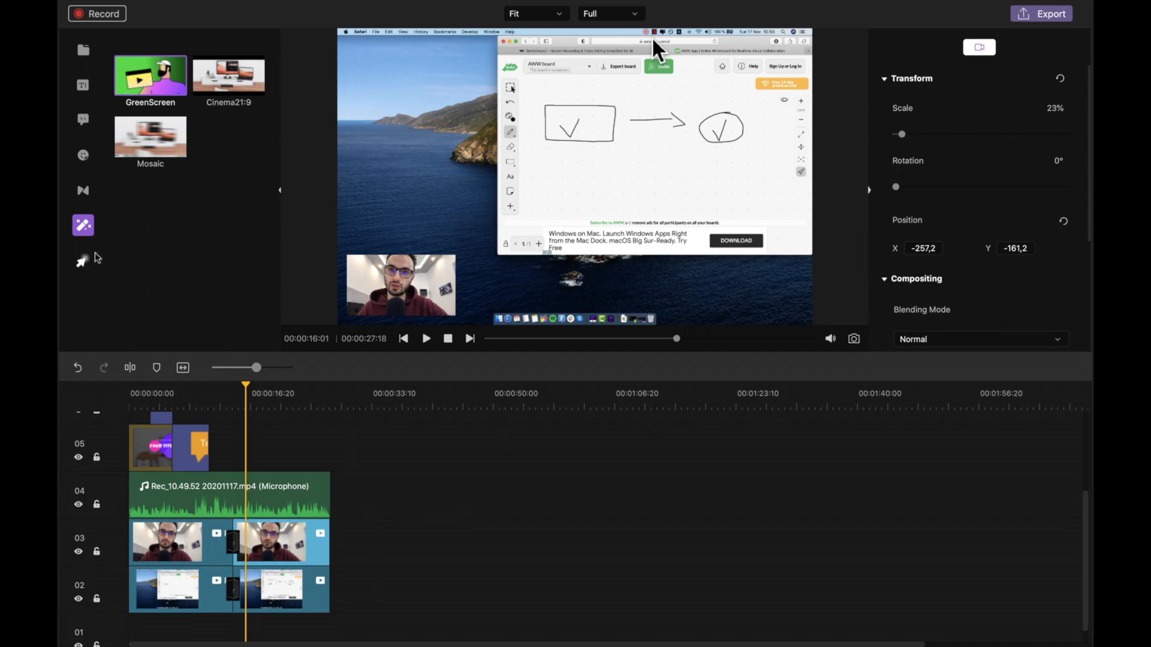
Step: Apply the Cursor Highlight effect to the second screen clip and check it at about 00:00:21:11
{"action": "left_click", "coordinate": [85, 264]}
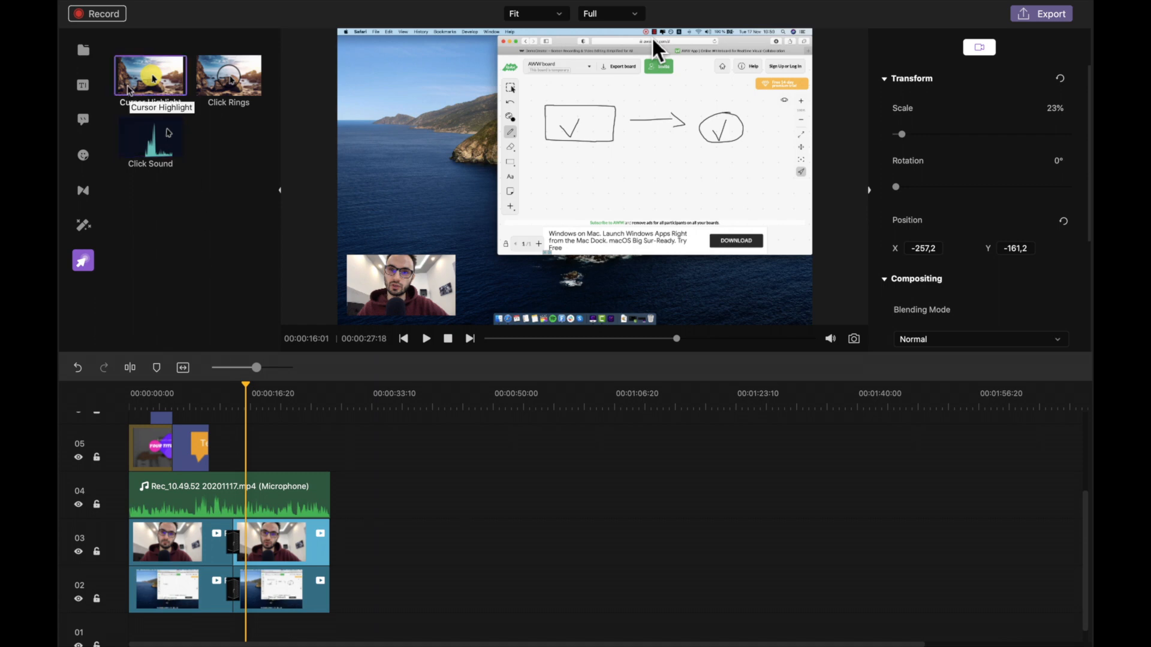
{"action": "left_click_drag", "start_coordinate": [134, 87], "coordinate": [258, 594]}
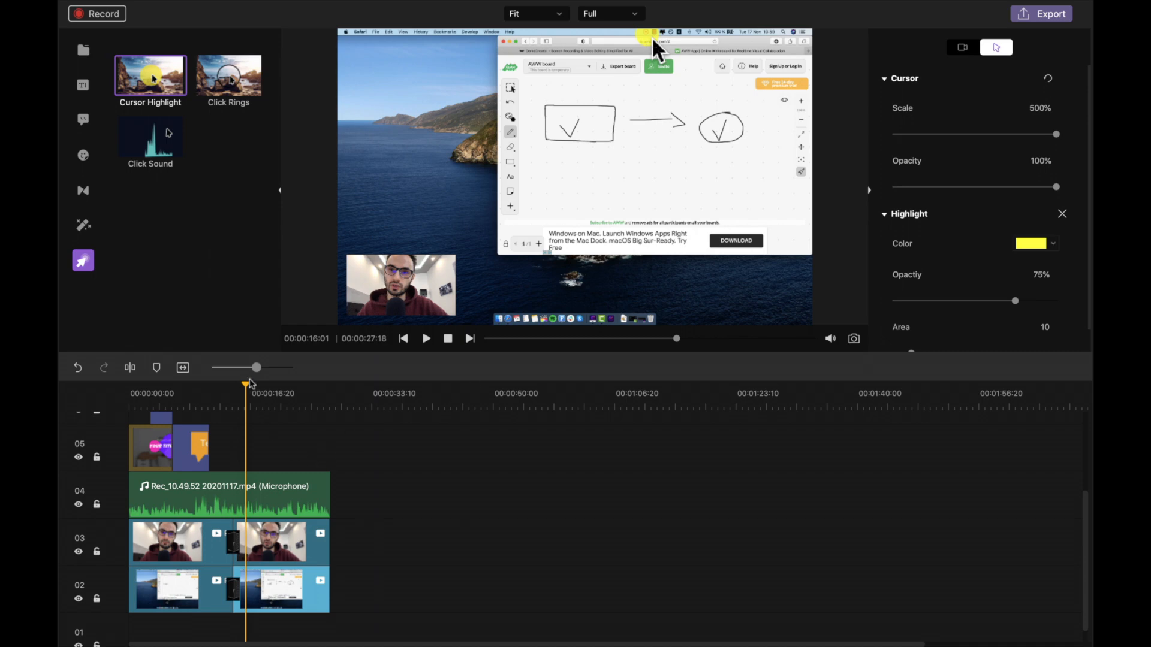
{"action": "left_click", "coordinate": [252, 389]}
{"action": "left_click_drag", "start_coordinate": [251, 390], "coordinate": [285, 381]}
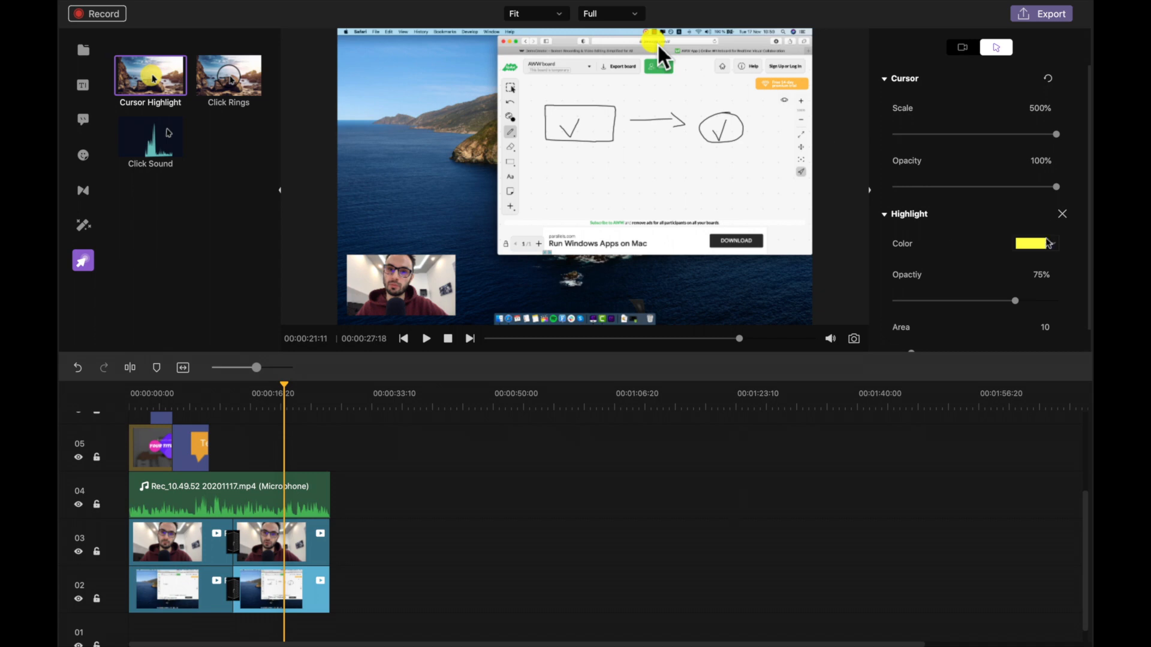
Step: Try green as the cursor highlight colour, and set the colour to pale mint green
{"action": "left_click", "coordinate": [1050, 244]}
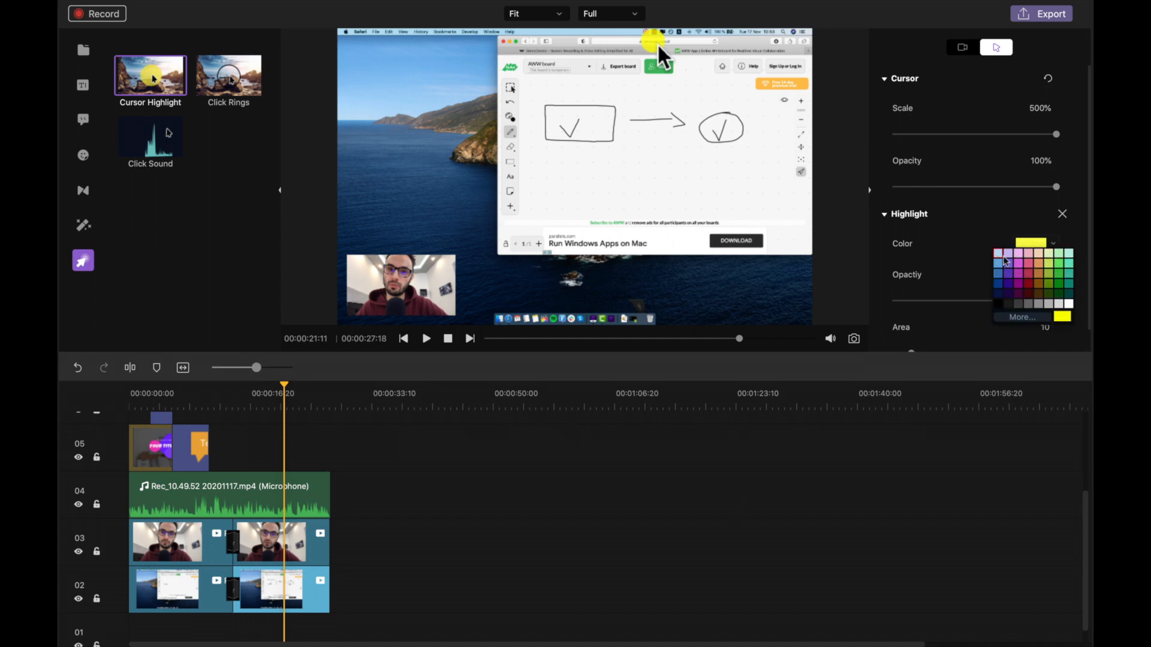
{"action": "left_click", "coordinate": [1068, 277]}
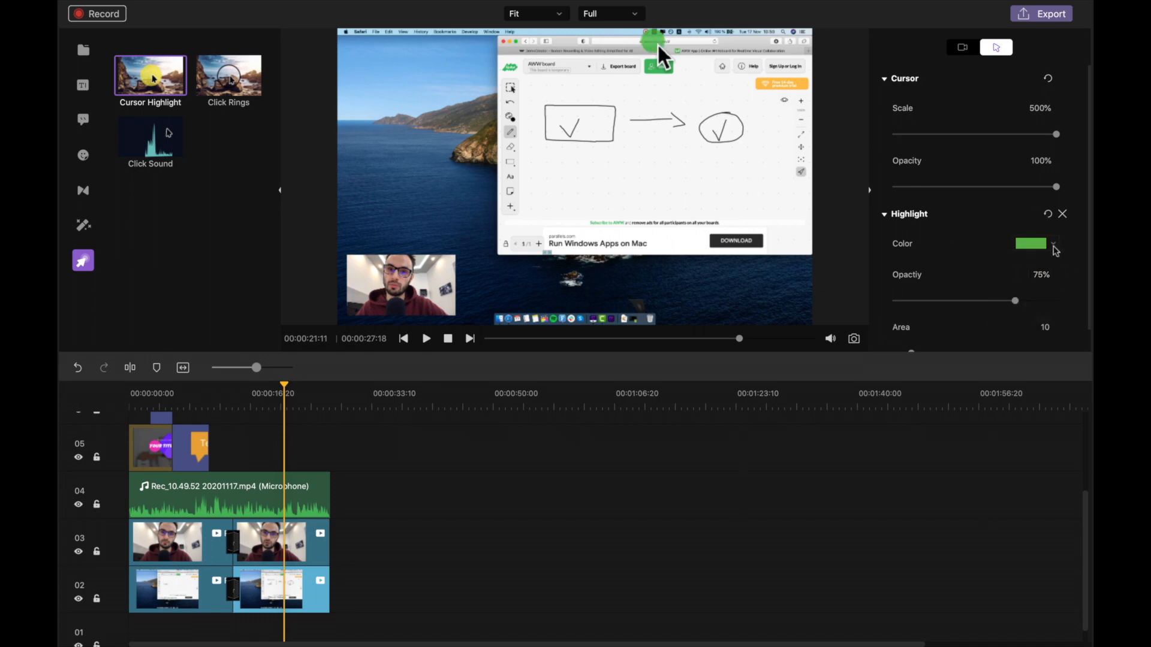
{"action": "left_click", "coordinate": [1055, 250]}
{"action": "left_click", "coordinate": [1024, 280]}
{"action": "left_click", "coordinate": [1053, 244]}
{"action": "left_click", "coordinate": [1037, 246]}
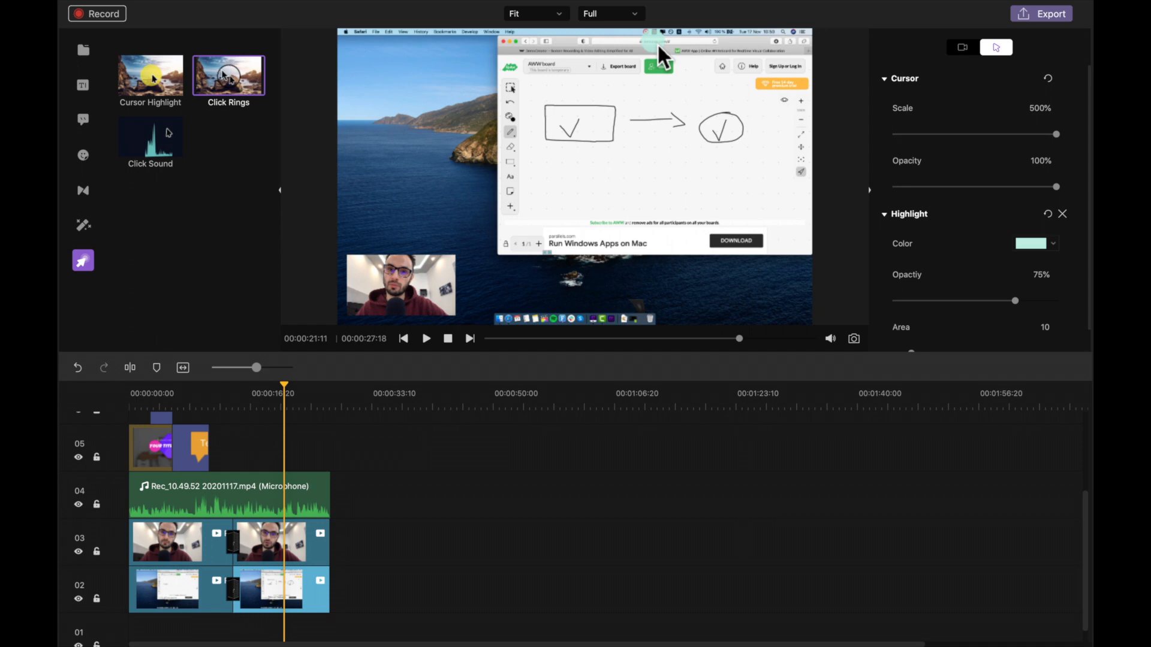
Step: Add the Click Rings effect to the second screen clip and preview it from about 00:00:15:22
{"action": "left_click_drag", "start_coordinate": [228, 75], "coordinate": [263, 593]}
{"action": "left_click", "coordinate": [243, 400]}
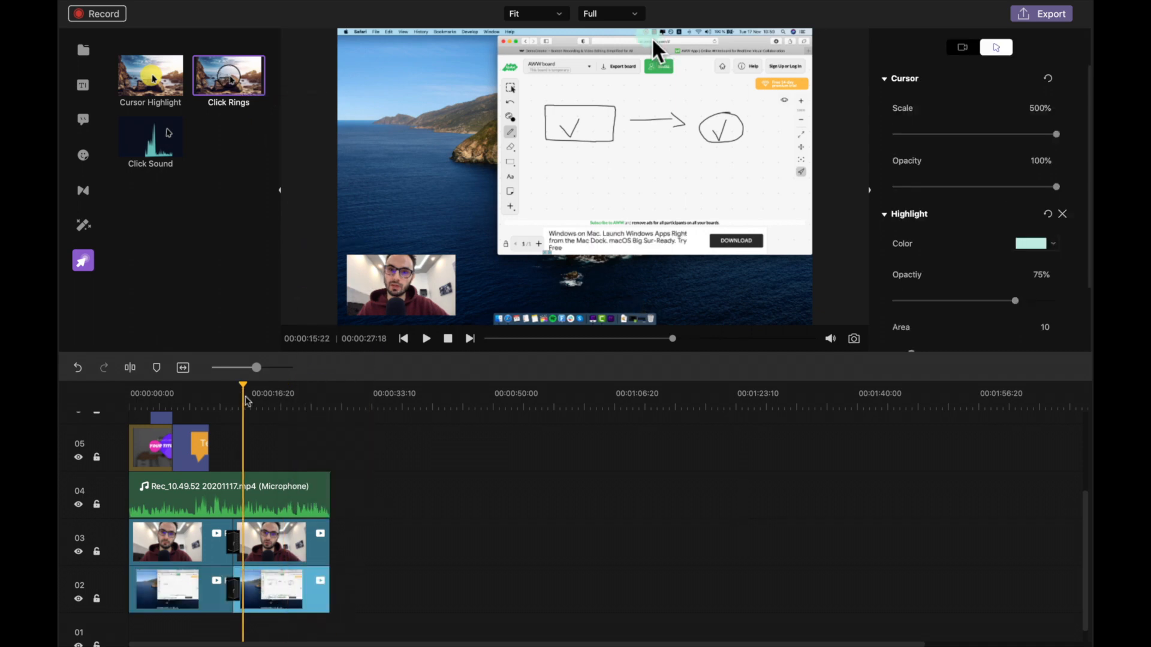
{"action": "left_click", "coordinate": [426, 339]}
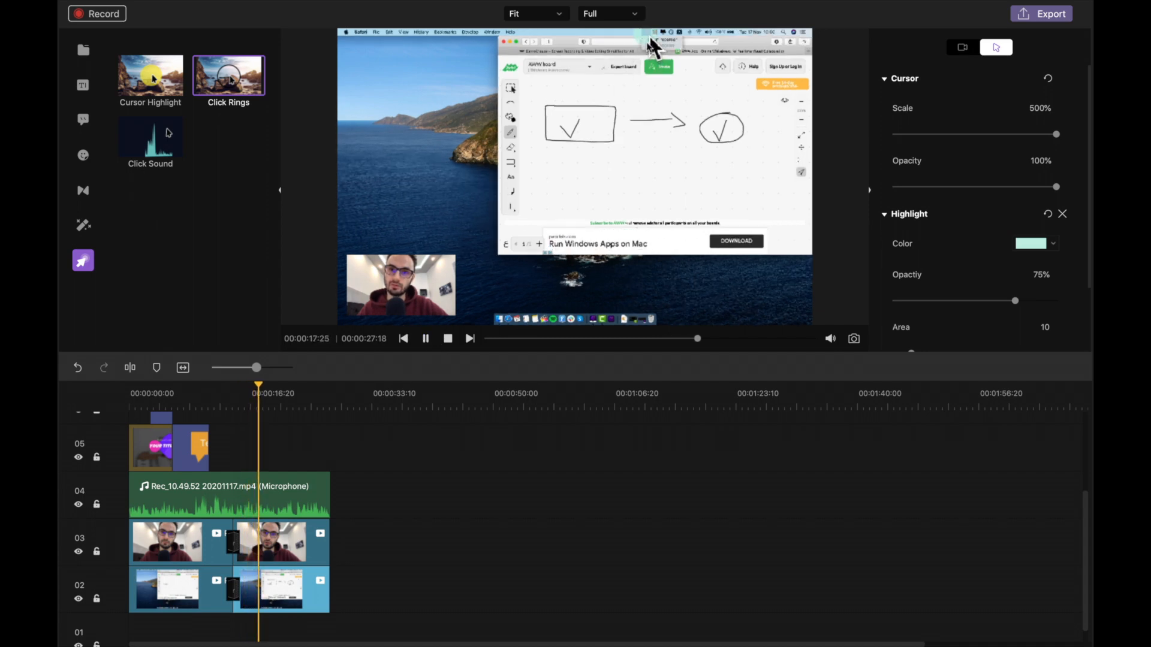
{"action": "left_click", "coordinate": [425, 339]}
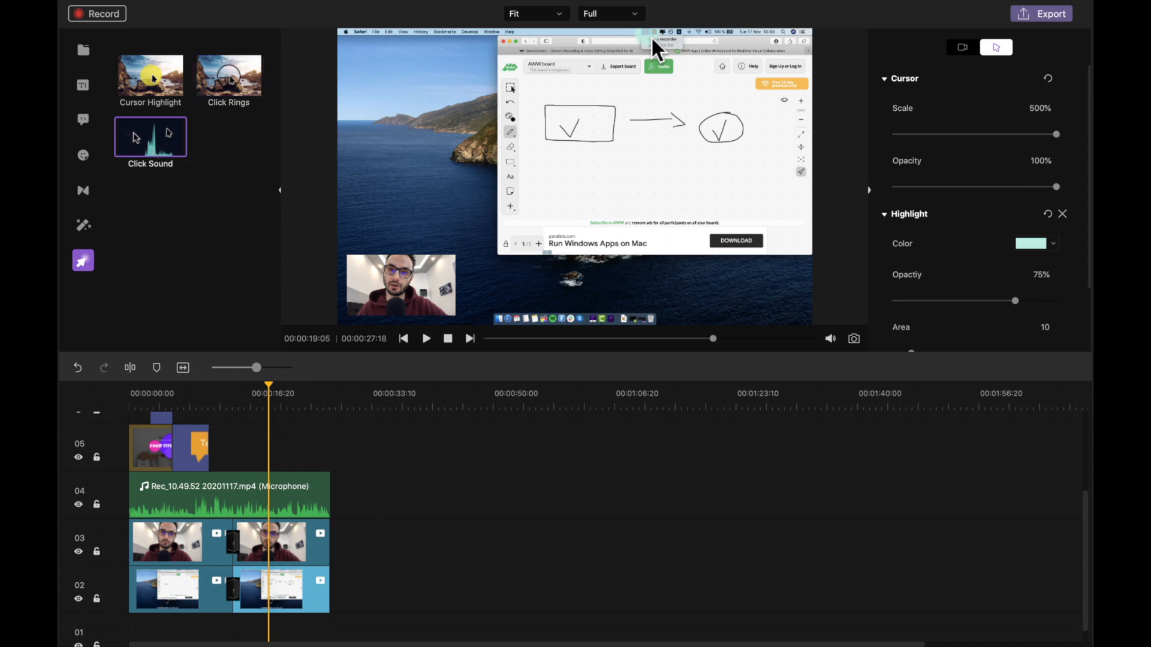
Step: Add the Click Sound effect to the second screen clip and place the playhead at about 00:00:17:20
{"action": "left_click_drag", "start_coordinate": [136, 137], "coordinate": [269, 592]}
{"action": "left_click", "coordinate": [238, 402]}
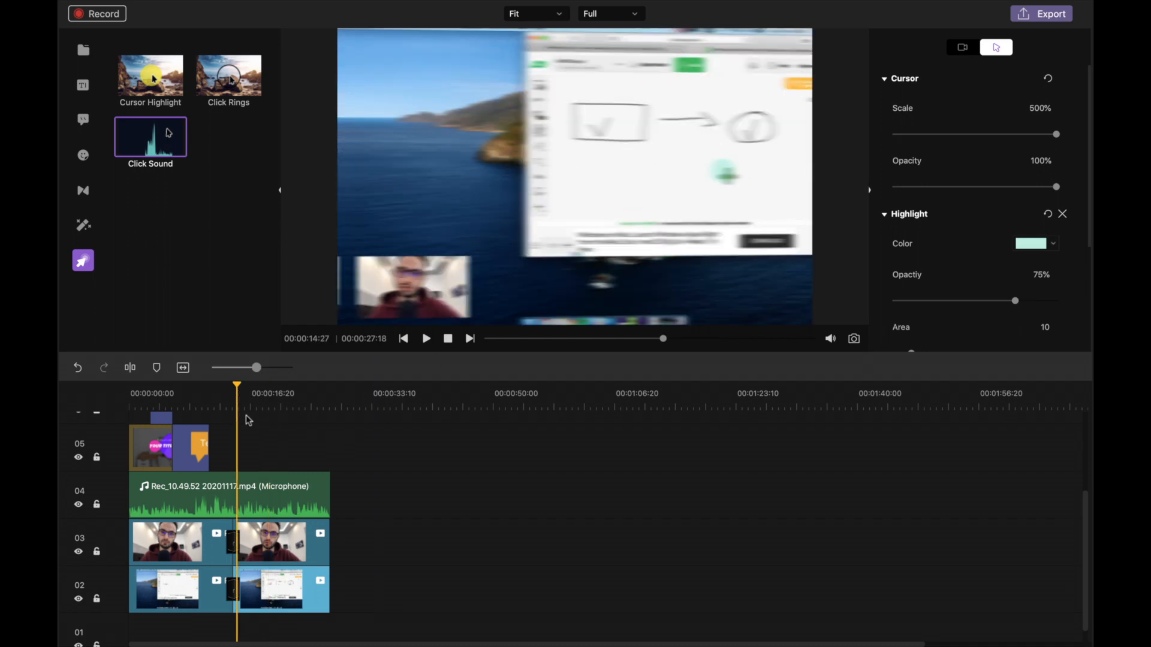
{"action": "left_click", "coordinate": [258, 400]}
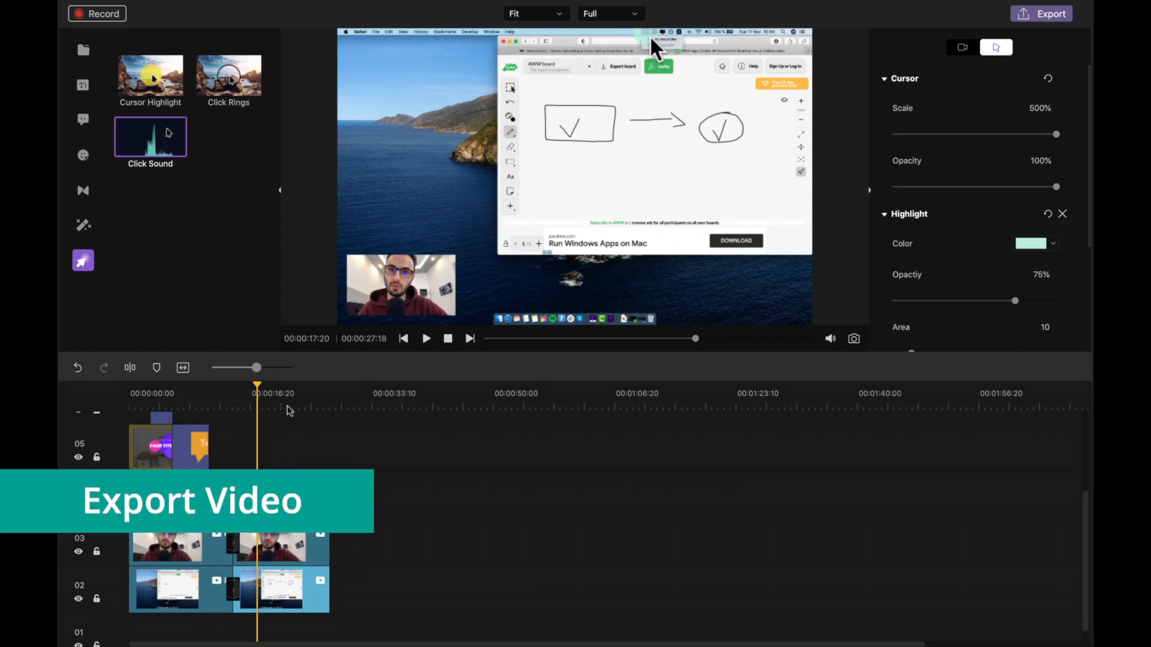
Step: Export the video locally in MP4 format under the name My Project, keeping the default video and audio settings
{"action": "left_click", "coordinate": [1042, 17]}
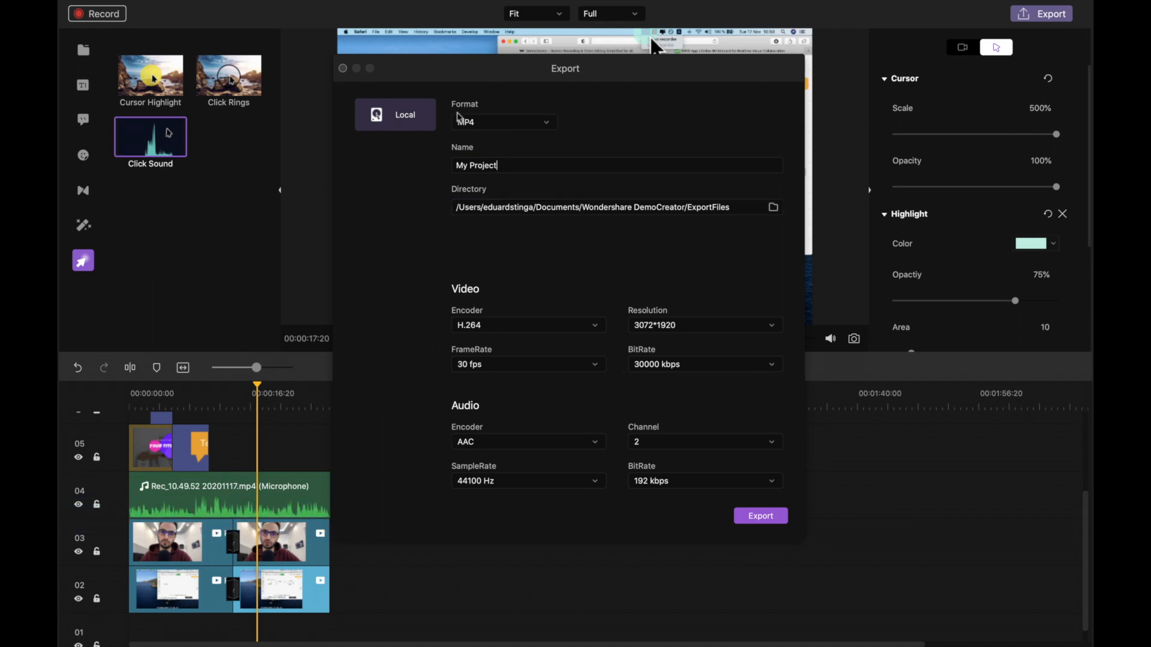
{"action": "left_click", "coordinate": [498, 124]}
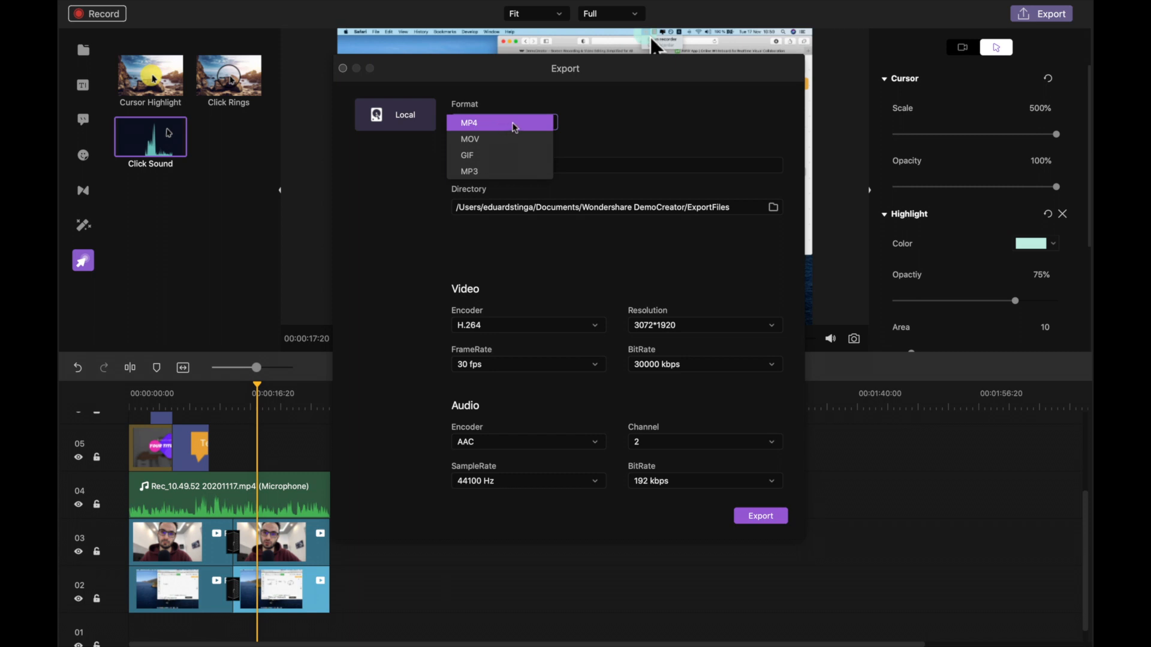
{"action": "left_click", "coordinate": [514, 126]}
{"action": "left_click", "coordinate": [517, 125]}
{"action": "left_click", "coordinate": [525, 126]}
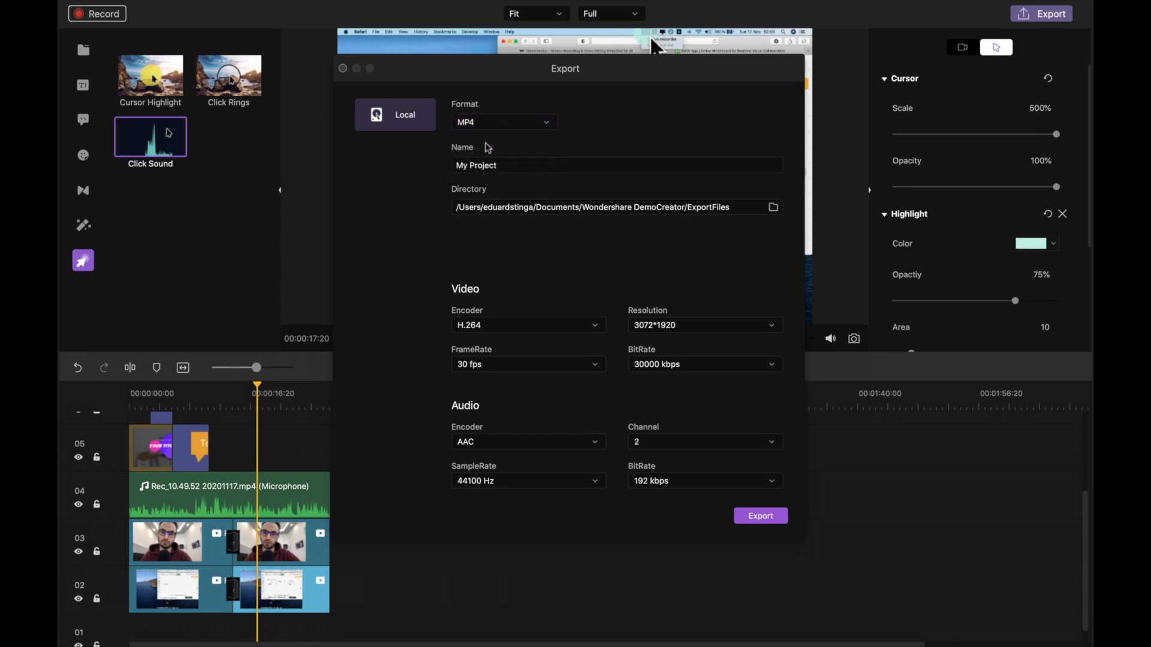
{"action": "left_click", "coordinate": [488, 164]}
{"action": "triple_click", "coordinate": [489, 165]}
{"action": "left_click", "coordinate": [764, 519]}
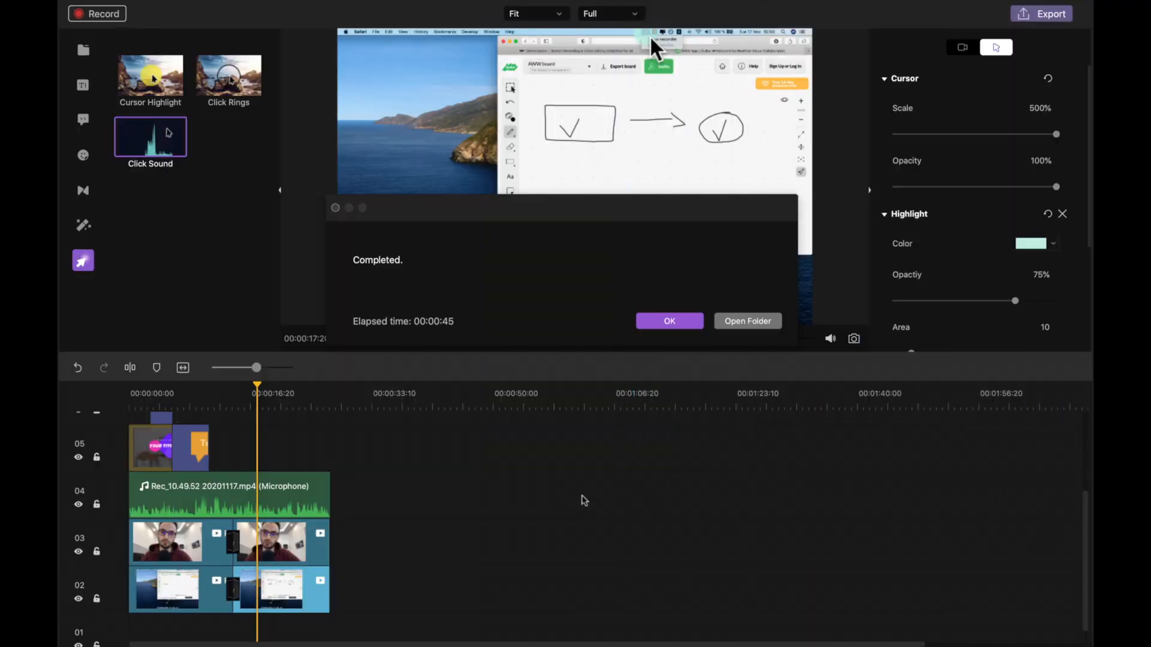
Step: Open the export folder, play My Project2.mp4 in QuickTime Player and skip ahead to the later part of the video
{"action": "left_click", "coordinate": [760, 323]}
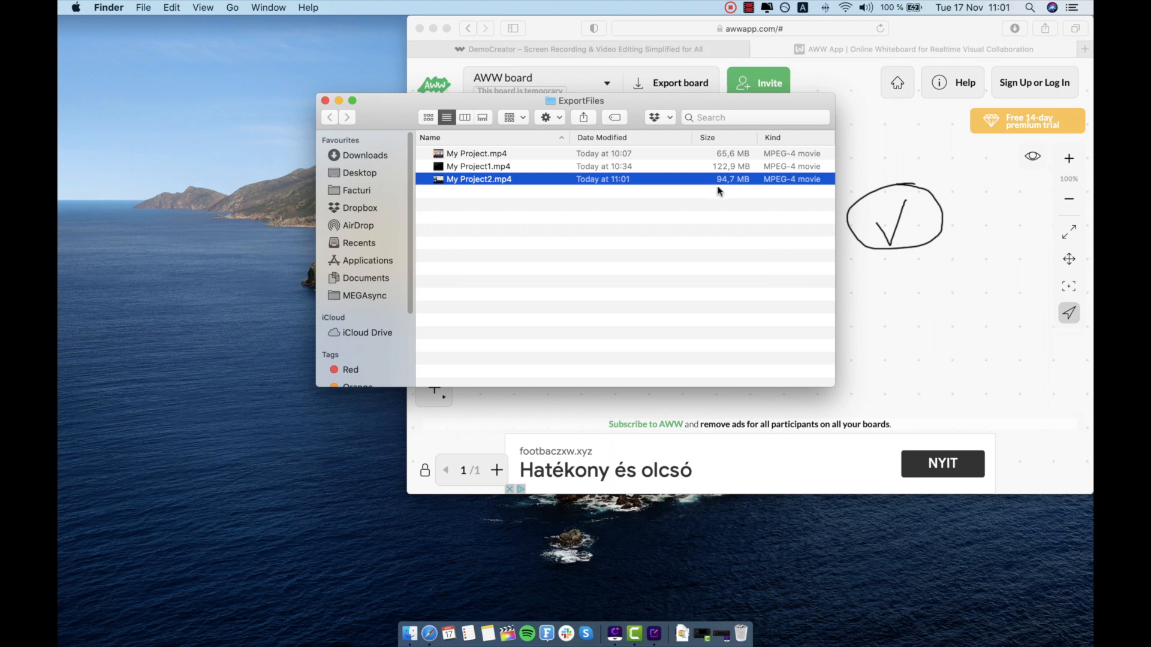
{"action": "double_click", "coordinate": [489, 181]}
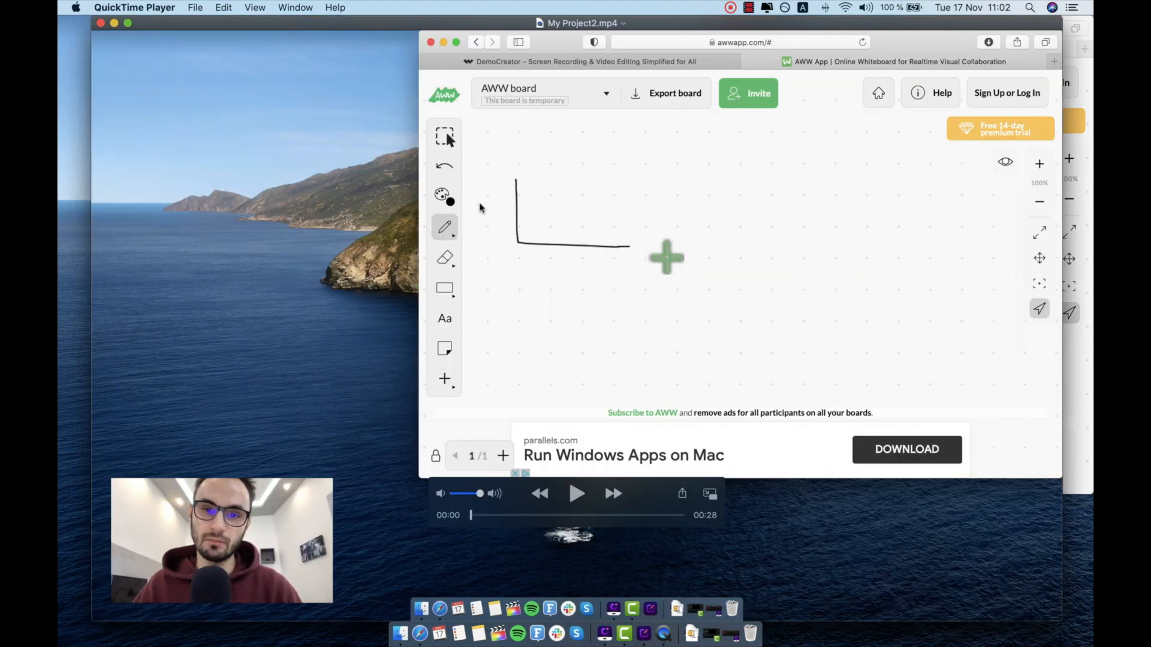
{"action": "left_click", "coordinate": [577, 493]}
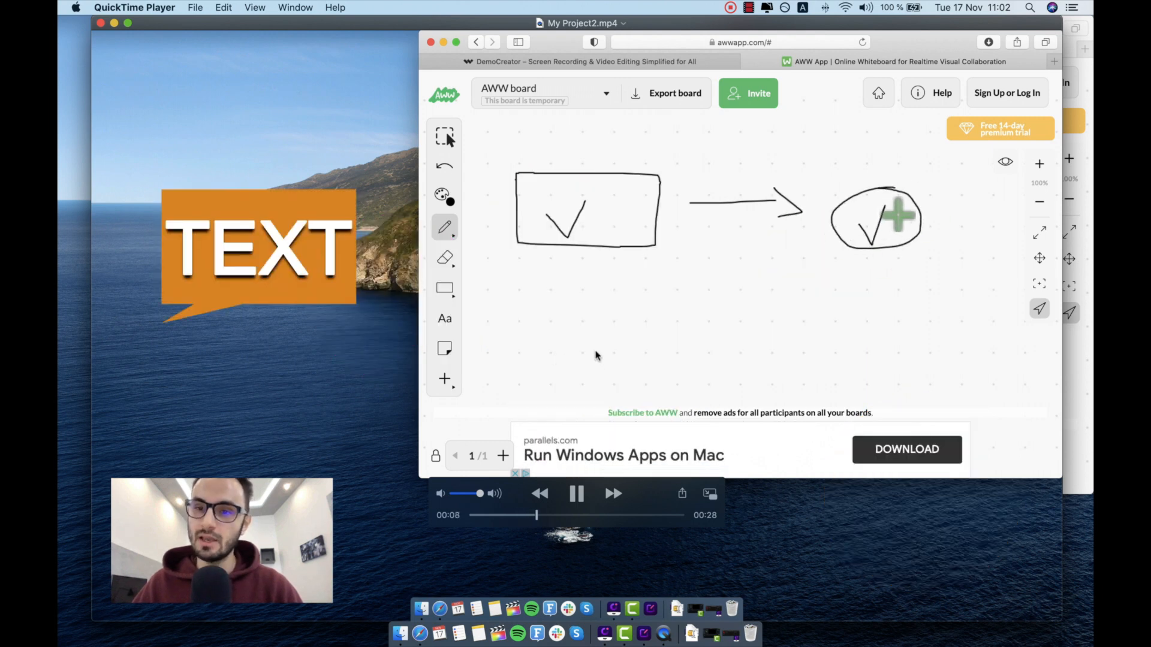
{"action": "left_click_drag", "start_coordinate": [553, 515], "coordinate": [632, 515]}
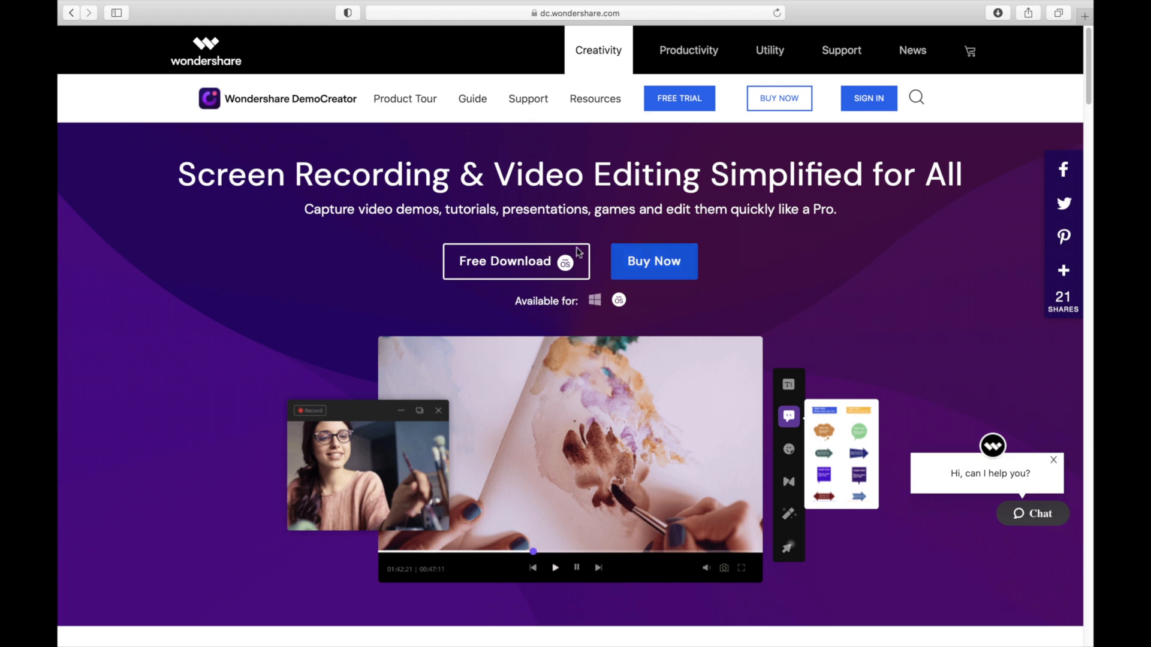
Step: On the DemoCreator website in Safari, choose the Windows version and examine its individual purchase plans, including the annual plan price
{"action": "left_click", "coordinate": [595, 302]}
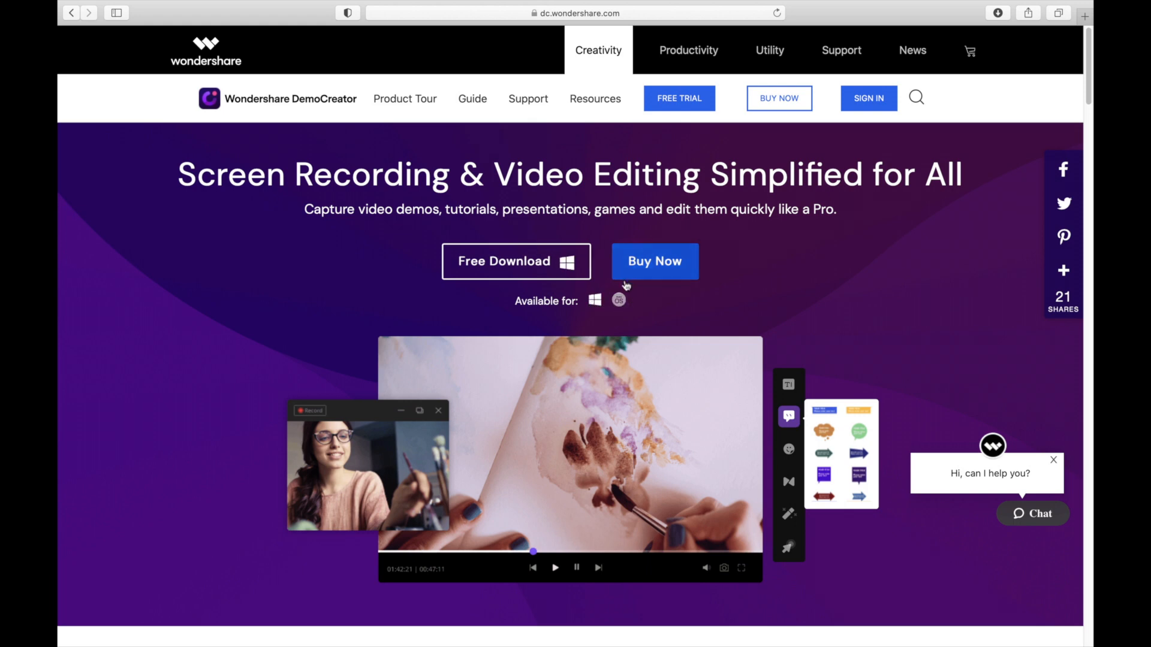
{"action": "left_click", "coordinate": [647, 270]}
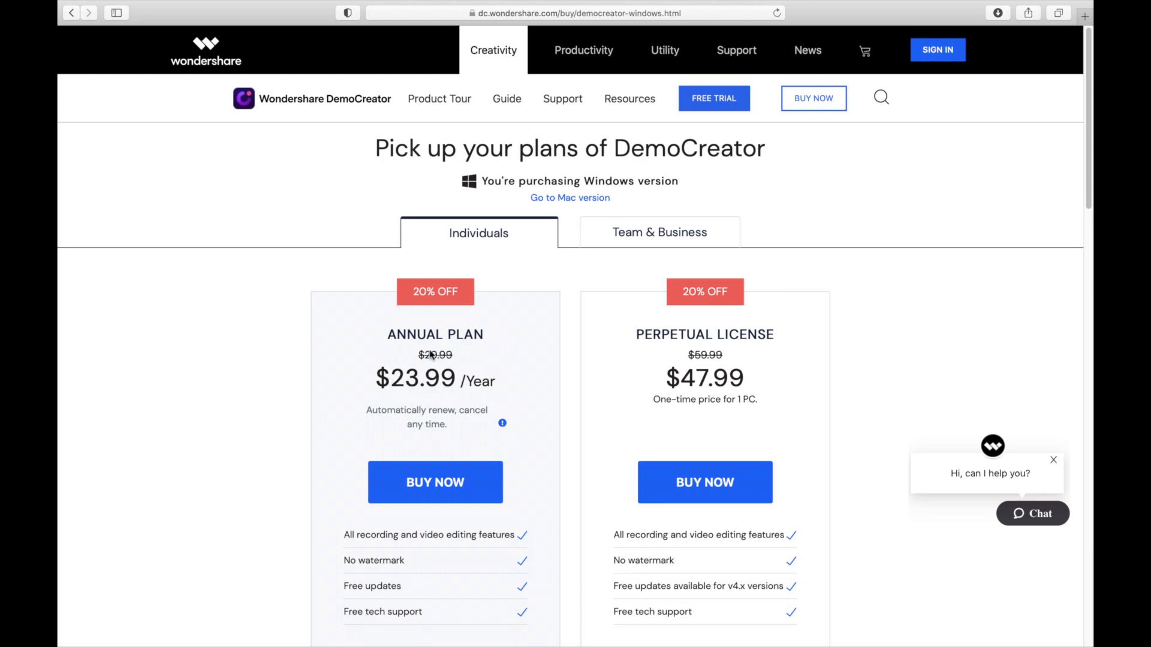
{"action": "left_click_drag", "start_coordinate": [377, 377], "coordinate": [495, 384]}
{"action": "left_click", "coordinate": [511, 386]}
{"action": "scroll", "coordinate": [530, 383], "scroll_direction": "down", "scroll_amount": 1}
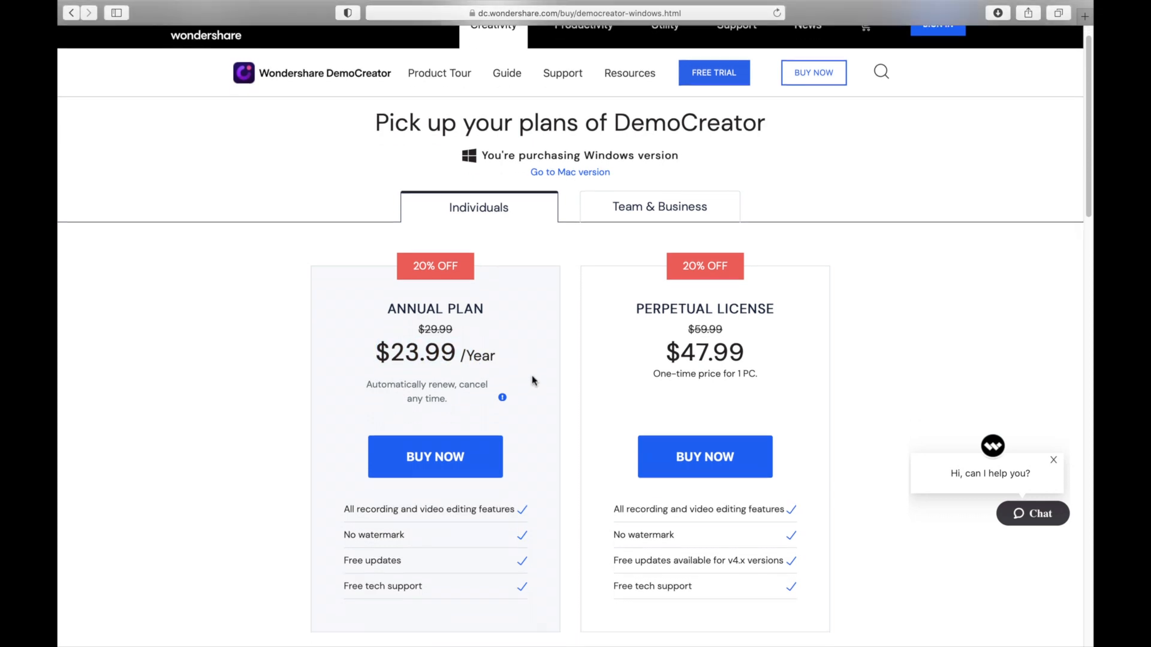
Step: Switch the purchase page to the Mac version and examine its annual and perpetual plan prices
{"action": "left_click", "coordinate": [574, 175]}
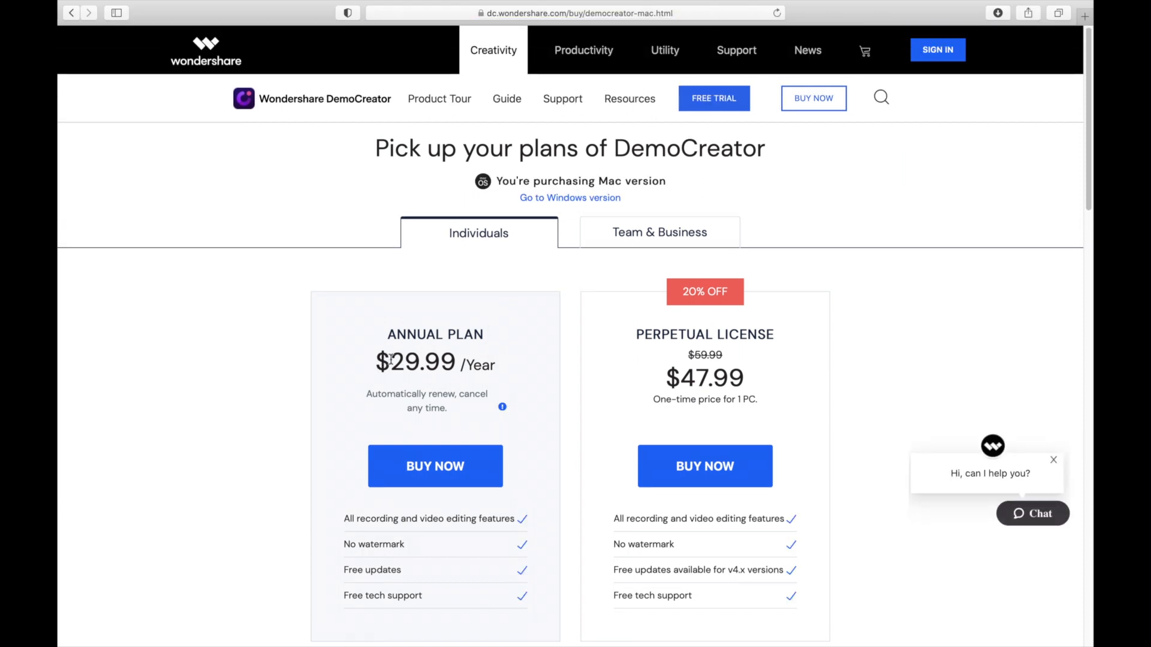
{"action": "scroll", "coordinate": [664, 376], "scroll_direction": "down", "scroll_amount": 1}
{"action": "scroll", "coordinate": [664, 365], "scroll_direction": "up", "scroll_amount": 1}
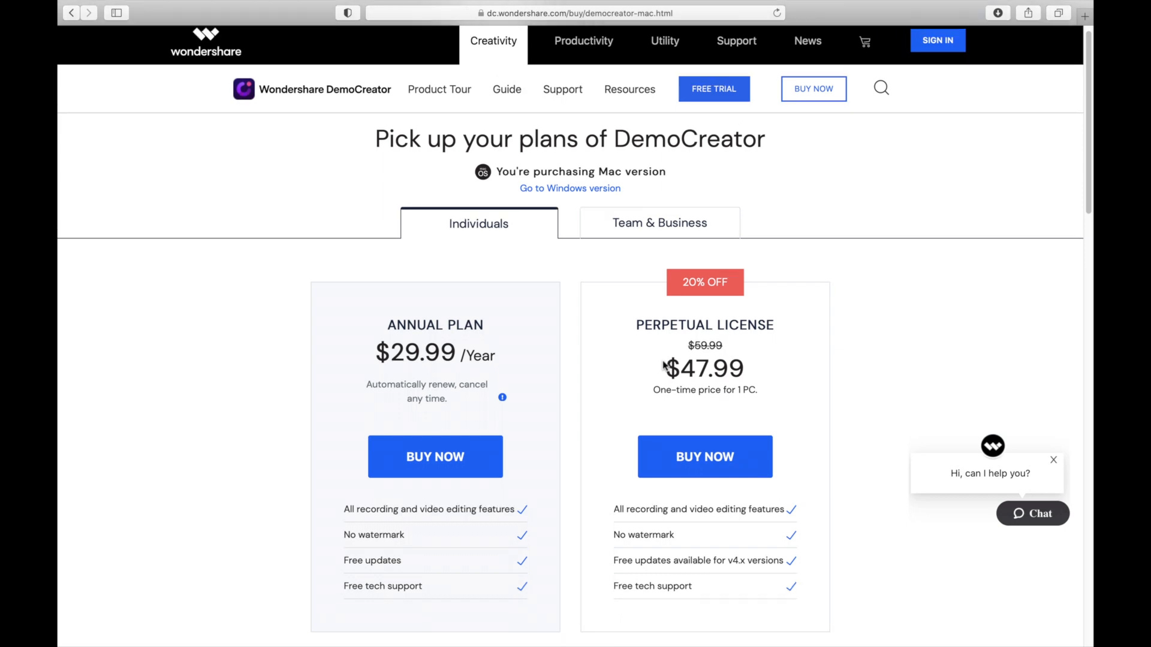